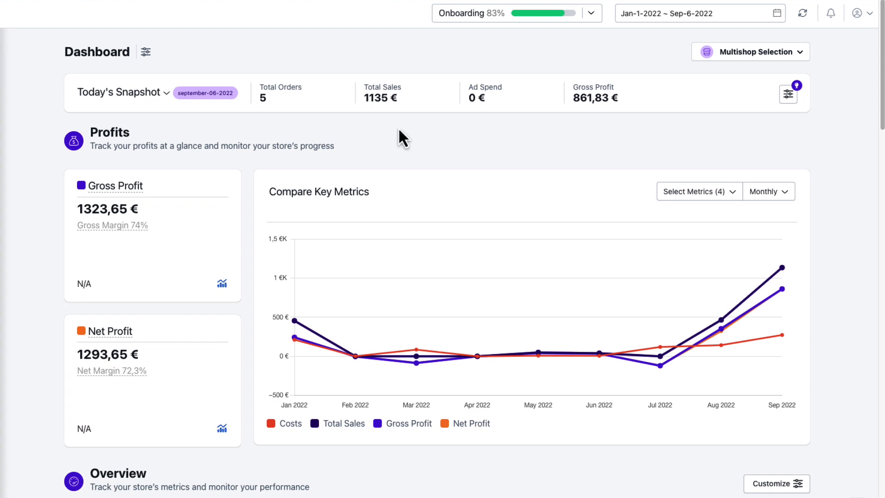
{"action": "scroll", "coordinate": [173, 235], "scroll_direction": "down", "scroll_amount": 5}
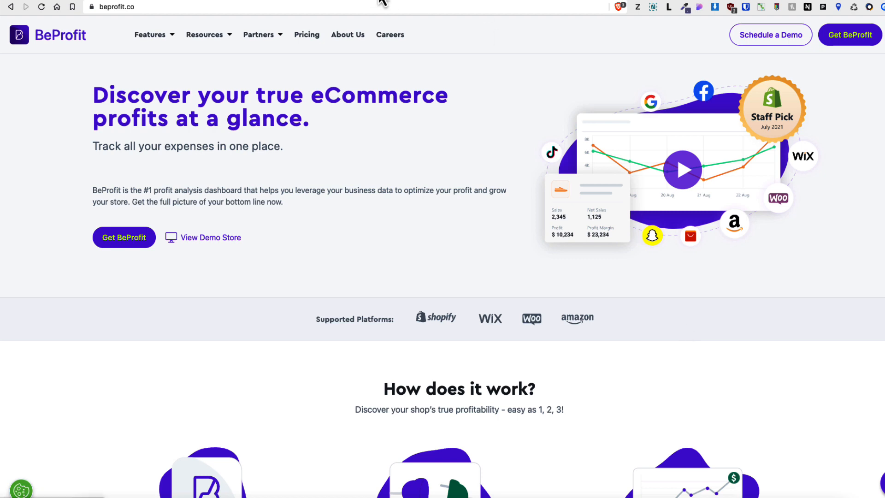
- Open the BeProfit pricing page and compare the features of the Basic, Pro and Plus plans, including the Multishop dashboard allowance
{"action": "left_click", "coordinate": [307, 34]}
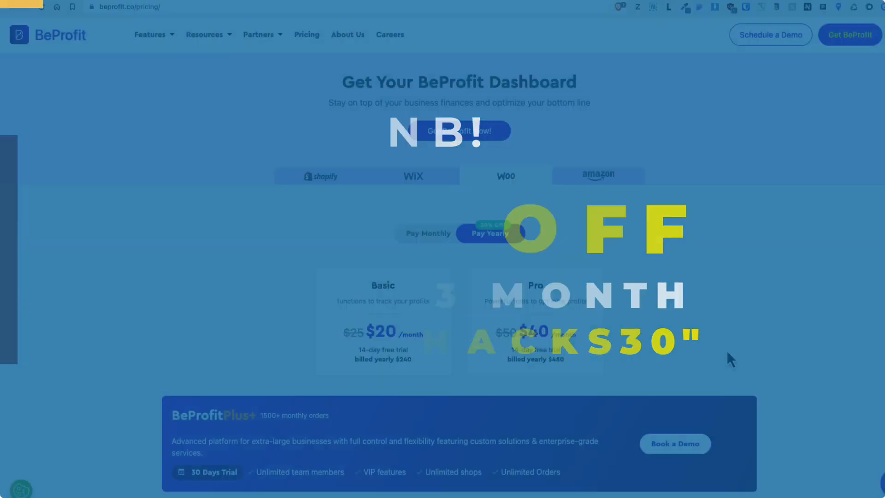
{"action": "scroll", "coordinate": [697, 334], "scroll_direction": "down", "scroll_amount": 10}
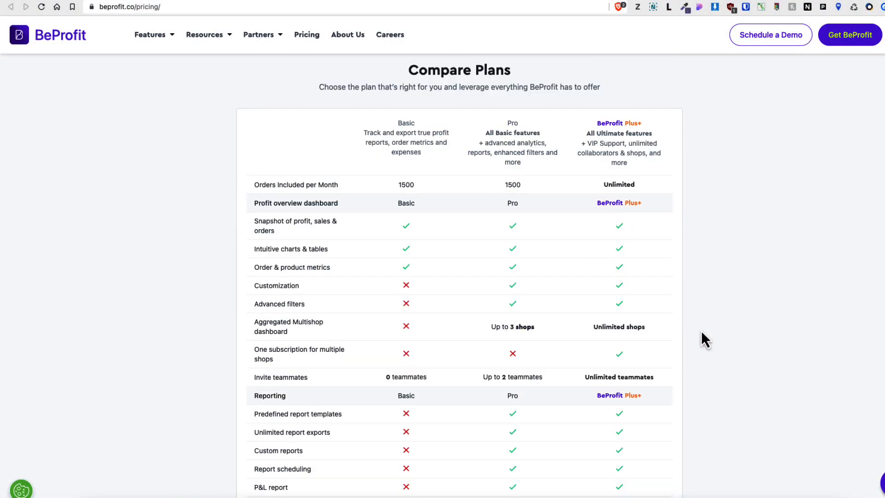
{"action": "scroll", "coordinate": [701, 331], "scroll_direction": "down", "scroll_amount": 1}
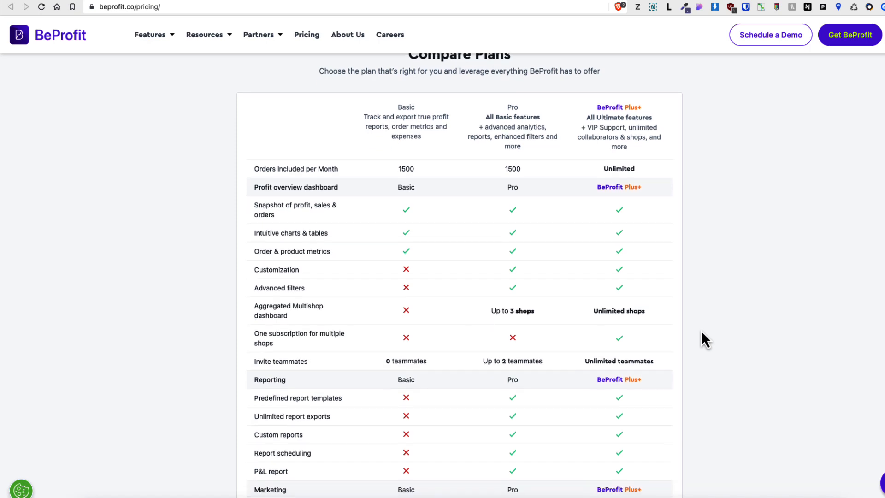
{"action": "scroll", "coordinate": [700, 340], "scroll_direction": "down", "scroll_amount": 2}
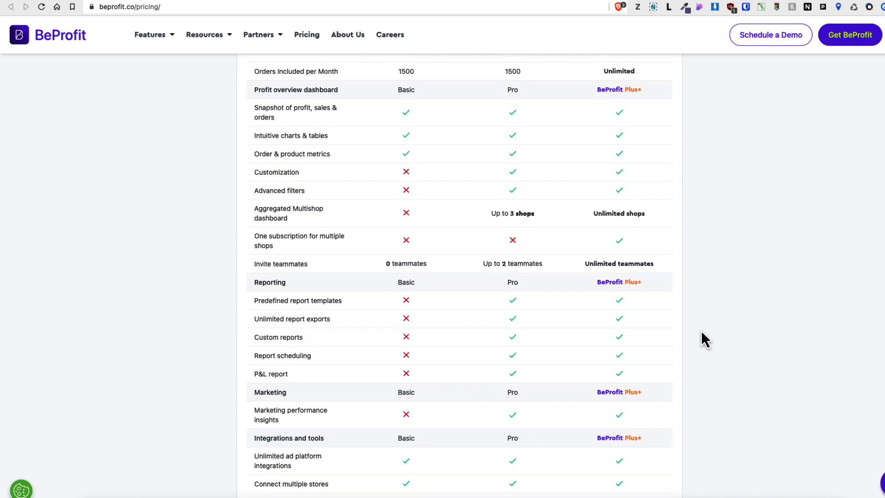
{"action": "double_click", "coordinate": [528, 213]}
{"action": "left_click_drag", "start_coordinate": [535, 214], "coordinate": [490, 214]}
{"action": "scroll", "coordinate": [514, 87], "scroll_direction": "up", "scroll_amount": 2}
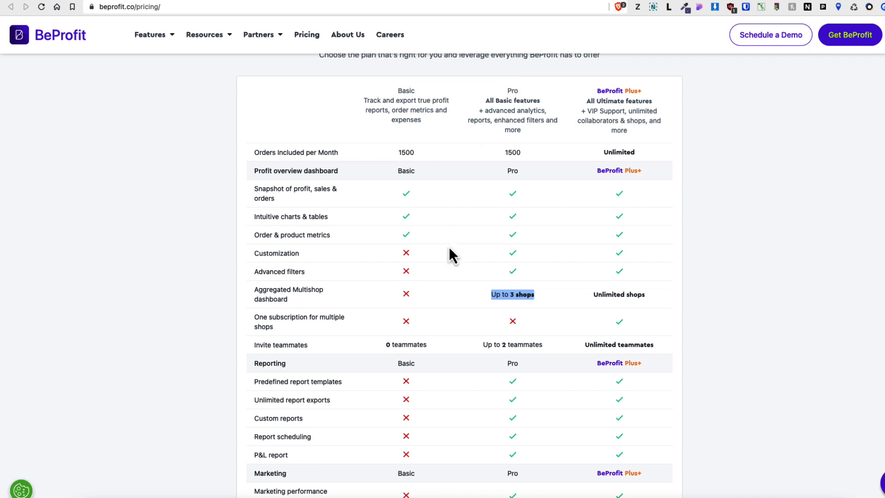
{"action": "scroll", "coordinate": [482, 270], "scroll_direction": "down", "scroll_amount": 2}
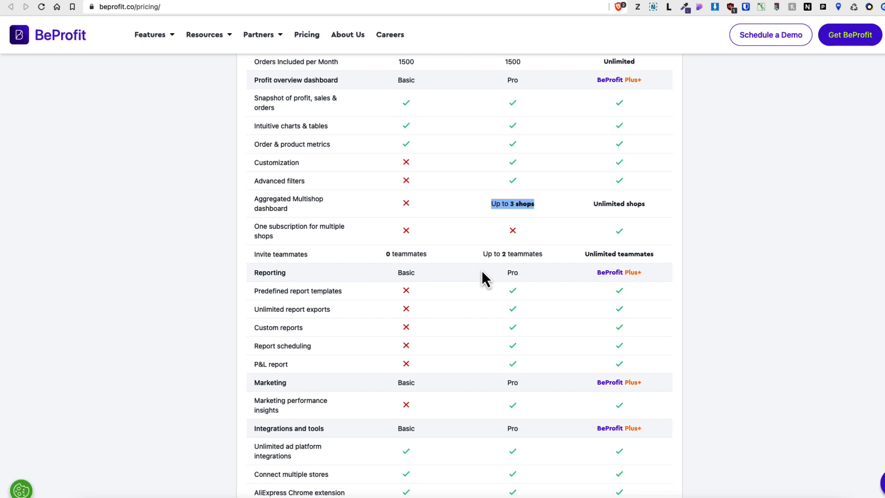
{"action": "scroll", "coordinate": [482, 270], "scroll_direction": "up", "scroll_amount": 10}
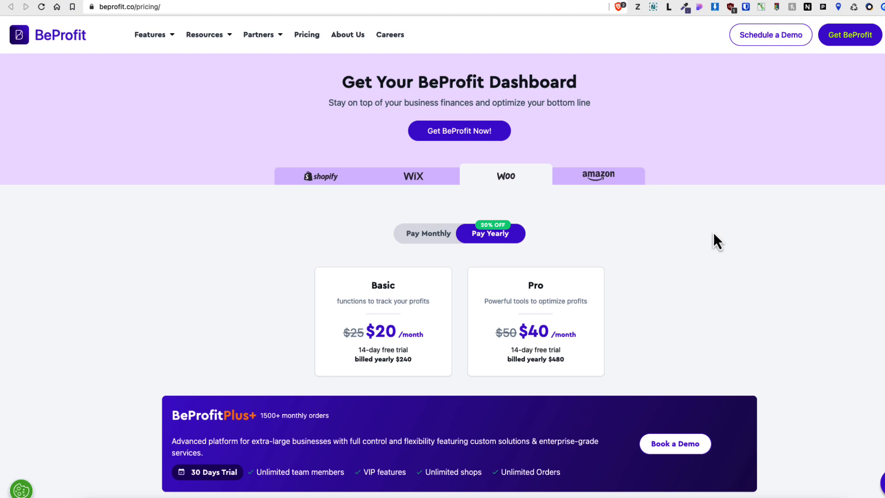
- Start a BeProfit registration and submit the account's email address
{"action": "left_click", "coordinate": [849, 41]}
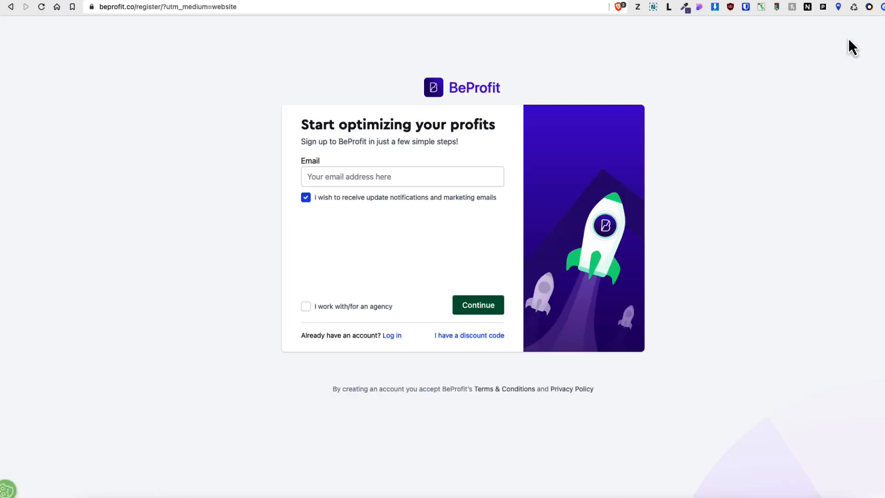
{"action": "left_click", "coordinate": [373, 180]}
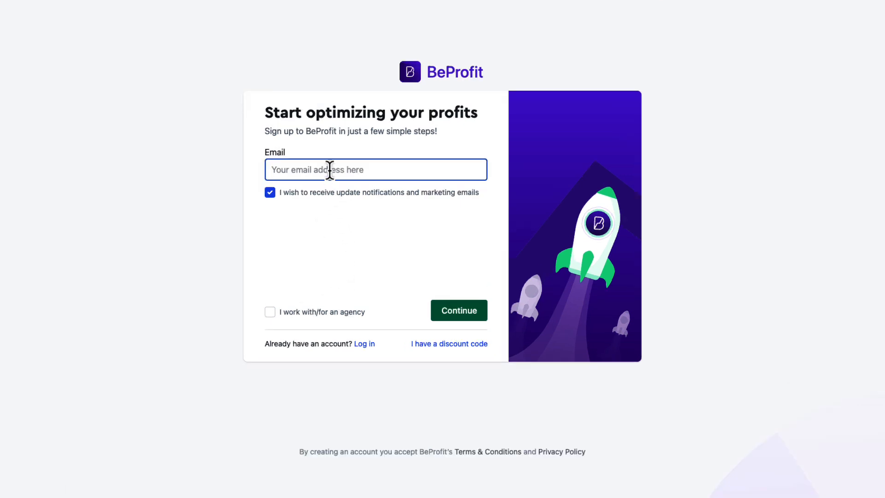
{"action": "key", "text": "ctrl+v"}
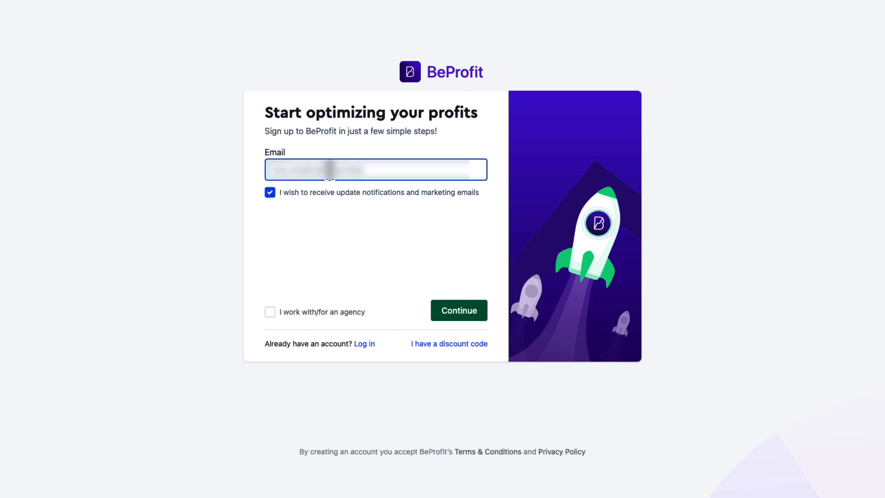
{"action": "left_click", "coordinate": [460, 315]}
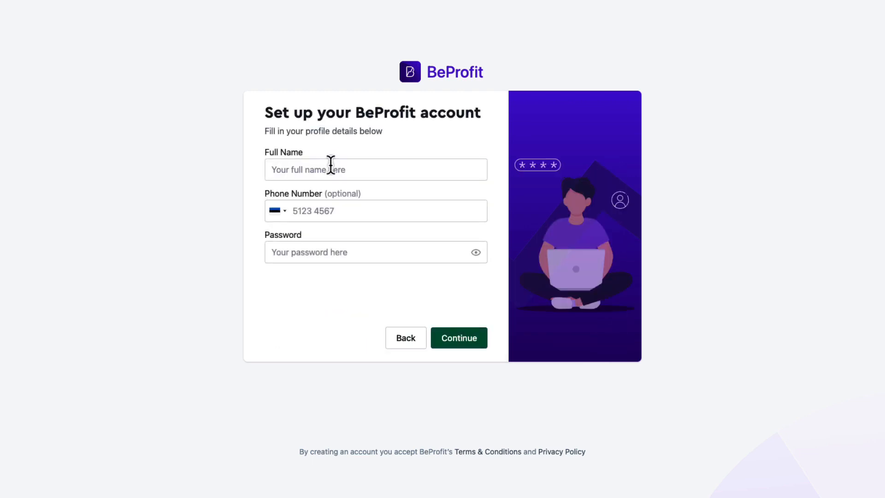
- Fill in the account holder's full name, phone number and account password, and submit the profile details
{"action": "left_click", "coordinate": [331, 165]}
{"action": "type", "text": "Janek T."}
{"action": "key", "text": "Tab"}
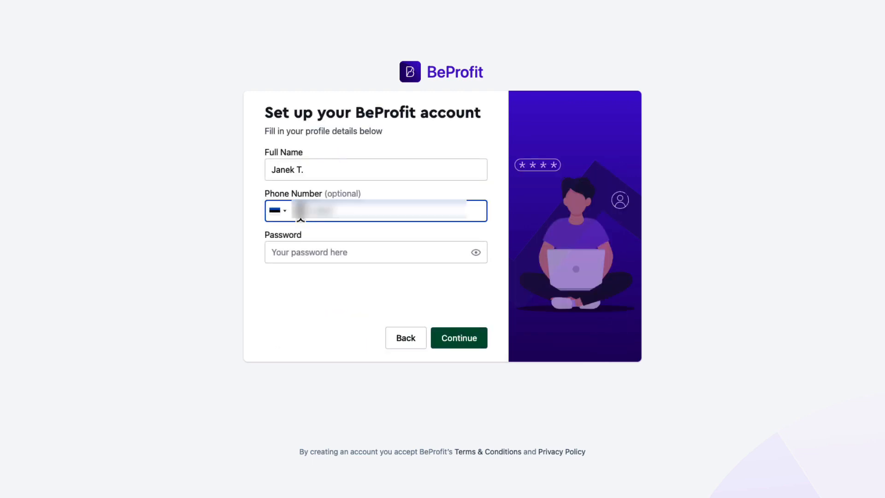
{"action": "left_click", "coordinate": [314, 252]}
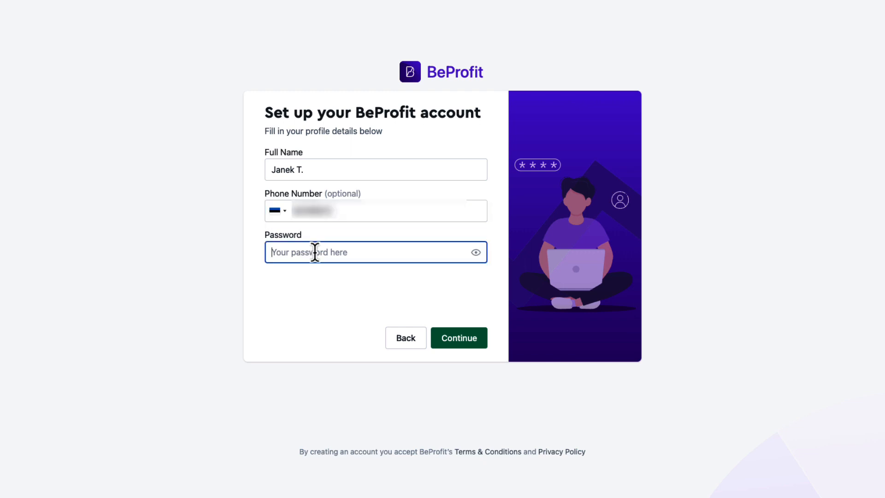
{"action": "type", "text": "*********"}
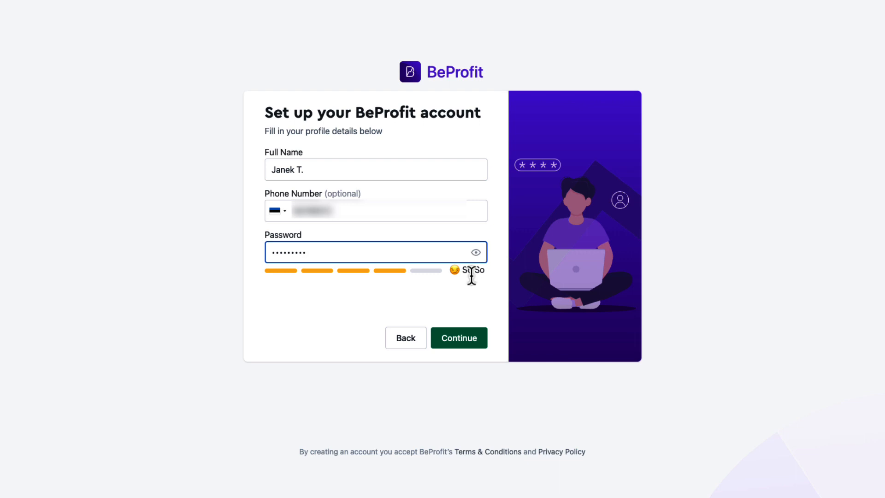
{"action": "left_click", "coordinate": [460, 339]}
- Answer the profile questions with Content on YouTube/TikTok as the referral source and 0-100 as the monthly order volume, and continue
{"action": "left_click", "coordinate": [309, 187]}
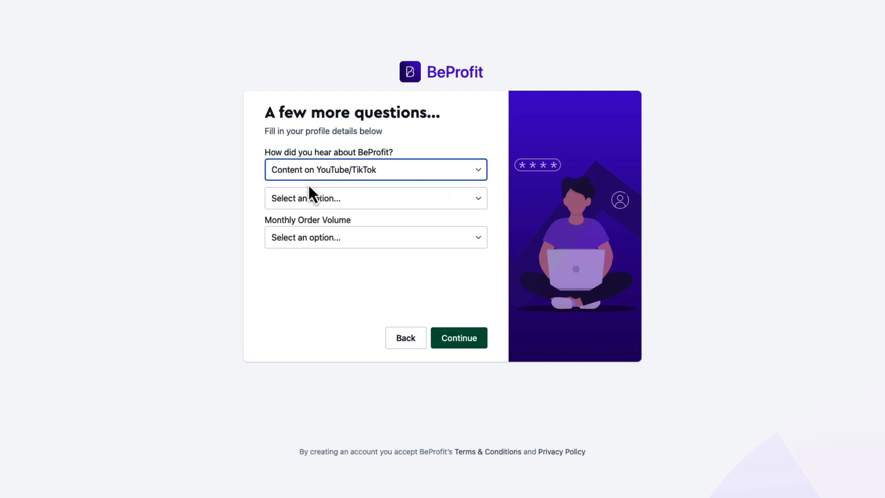
{"action": "left_click", "coordinate": [309, 189]}
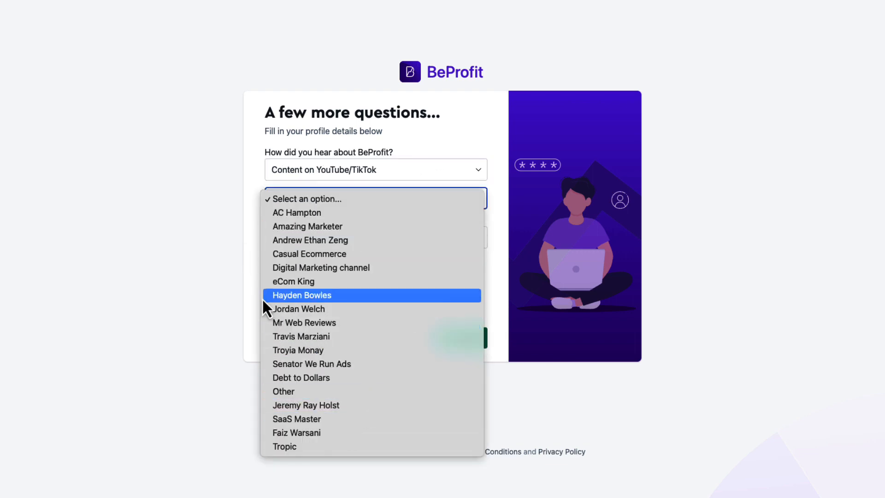
{"action": "left_click", "coordinate": [249, 281]}
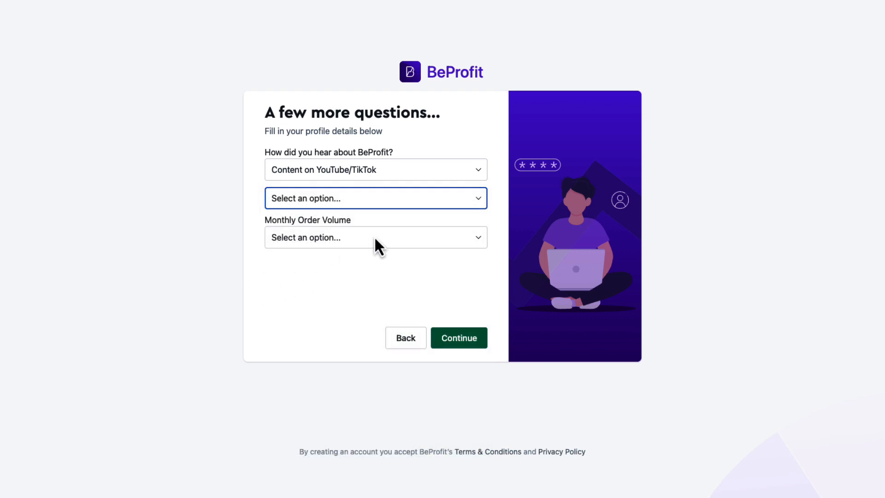
{"action": "left_click", "coordinate": [328, 237]}
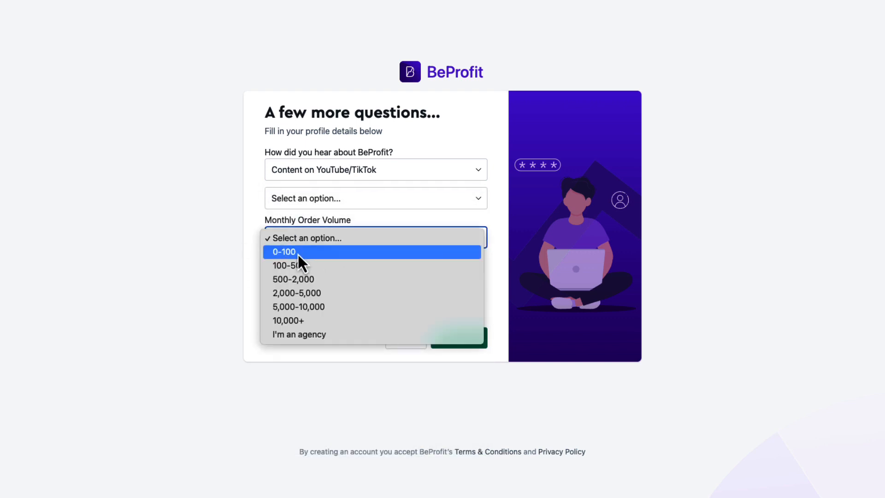
{"action": "left_click", "coordinate": [298, 252]}
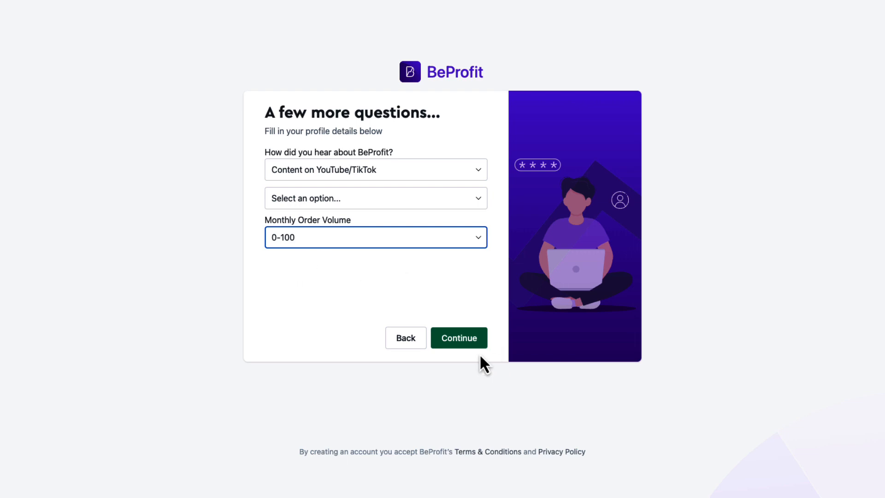
{"action": "left_click", "coordinate": [460, 341]}
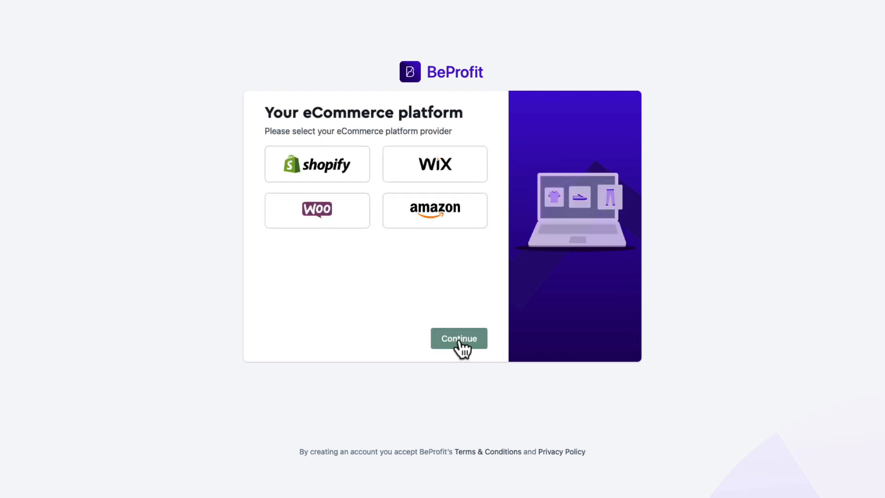
- Connect a WooCommerce store with its URL, the name WPSH Shop and the time zone Europe/Tallinn, and approve BeProfit's read/write access
{"action": "left_click", "coordinate": [320, 216]}
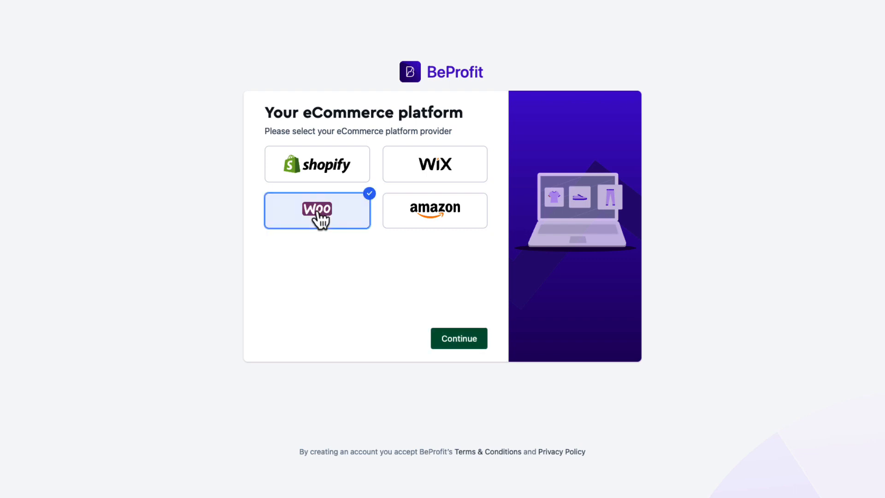
{"action": "left_click", "coordinate": [457, 340]}
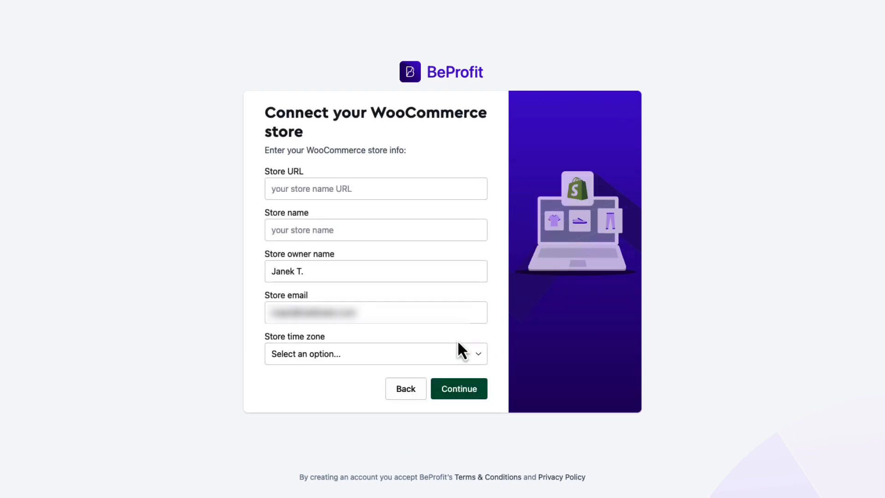
{"action": "left_click", "coordinate": [341, 189]}
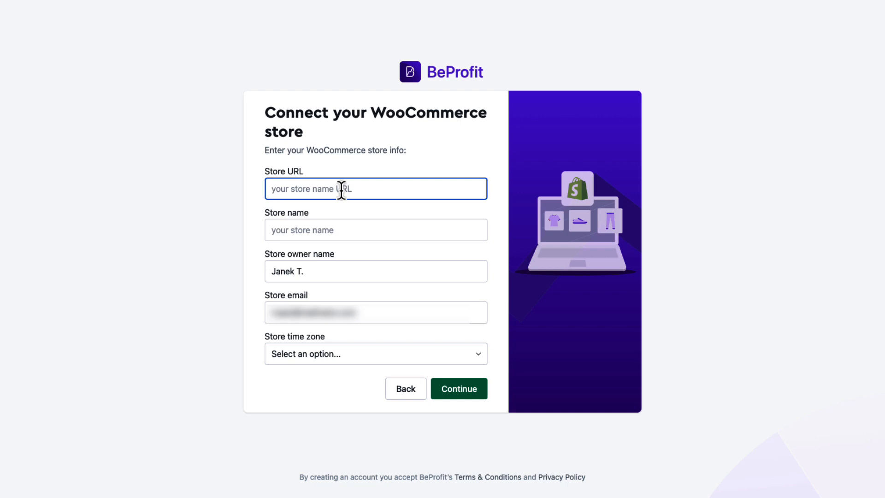
{"action": "type", "text": "ht"}
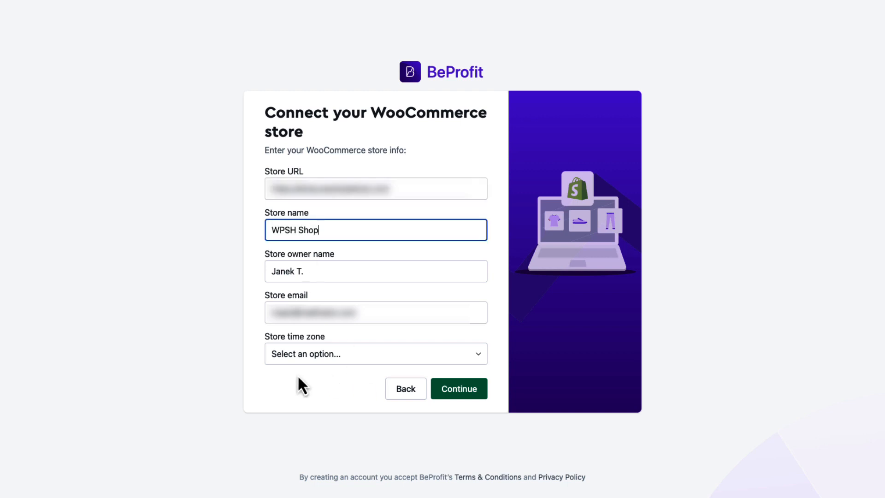
{"action": "left_click", "coordinate": [325, 354]}
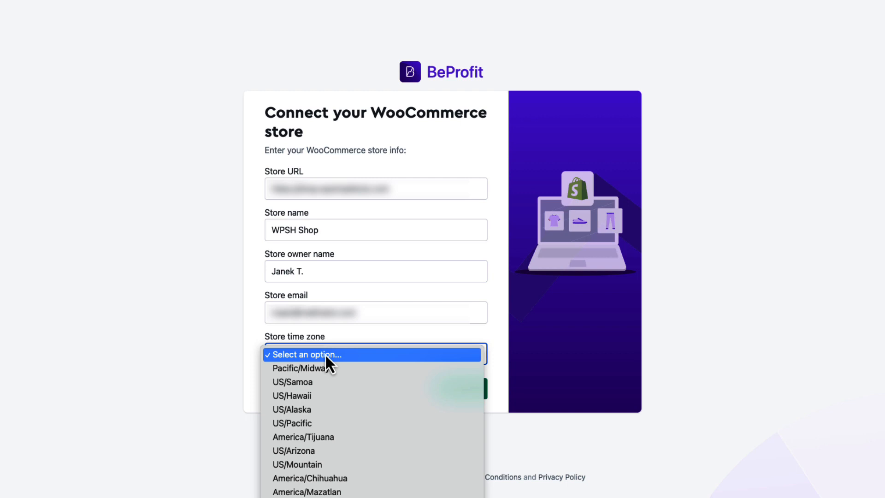
{"action": "key", "text": "Down"}
{"action": "key", "text": "Down"}
{"action": "key", "text": "Down"}
{"action": "key", "text": "Down"}
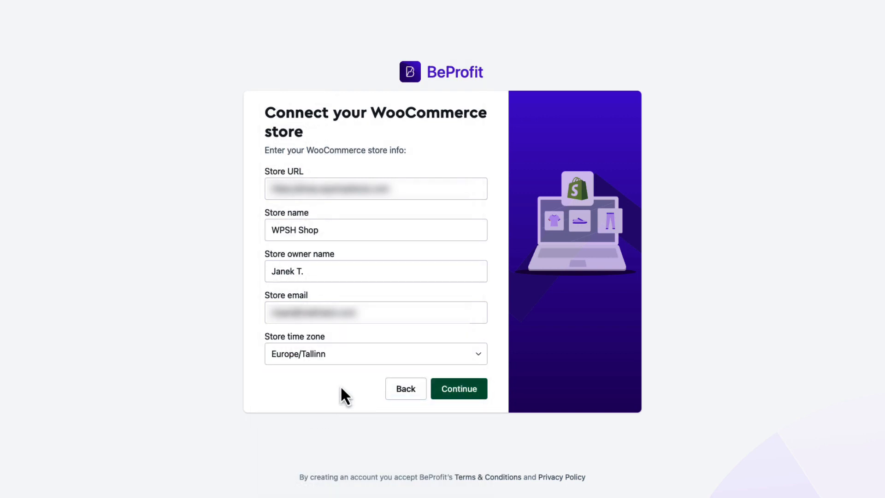
{"action": "left_click", "coordinate": [461, 389]}
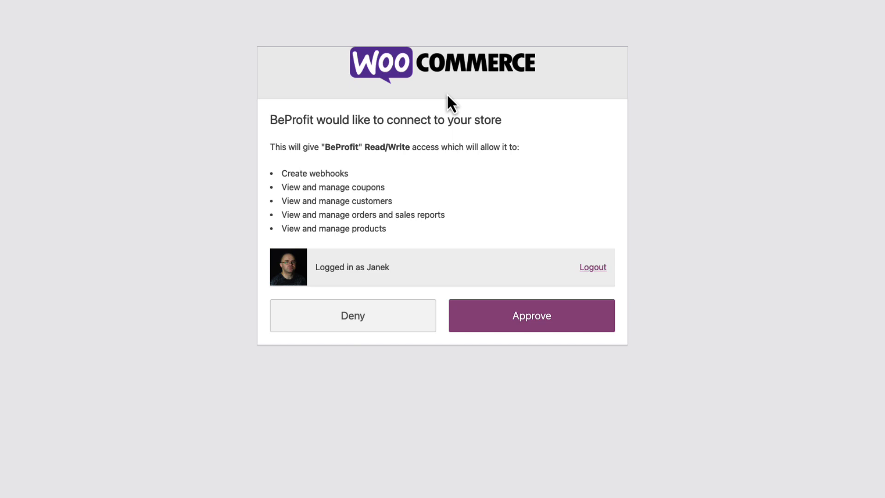
{"action": "left_click", "coordinate": [530, 320]}
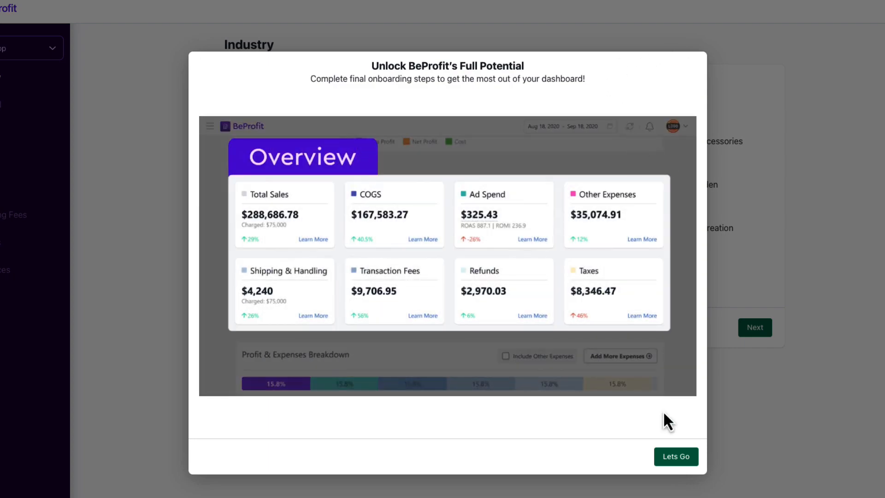
- Begin the onboarding and set the shop industry to Clothing & Fashion
{"action": "left_click", "coordinate": [671, 457]}
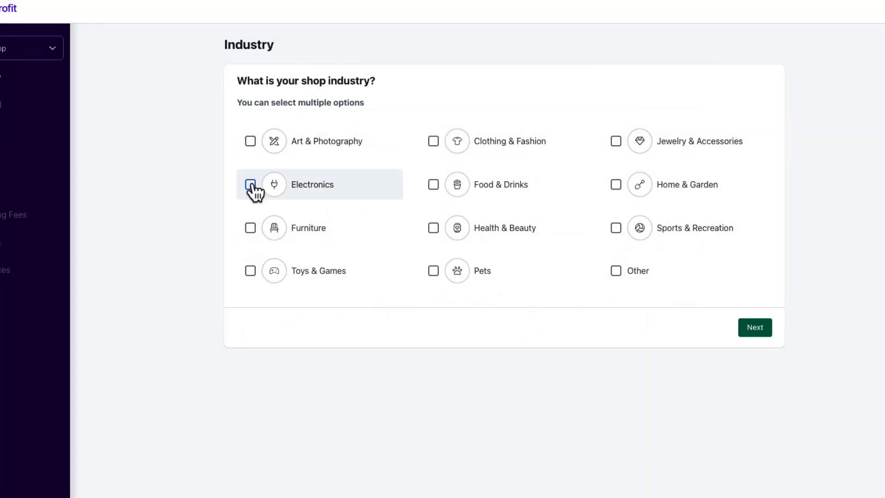
{"action": "left_click", "coordinate": [433, 141]}
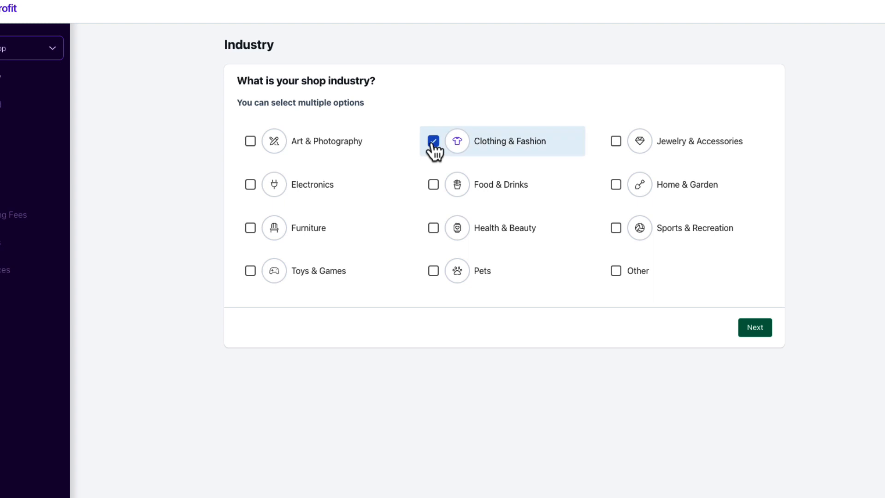
{"action": "left_click", "coordinate": [748, 330]}
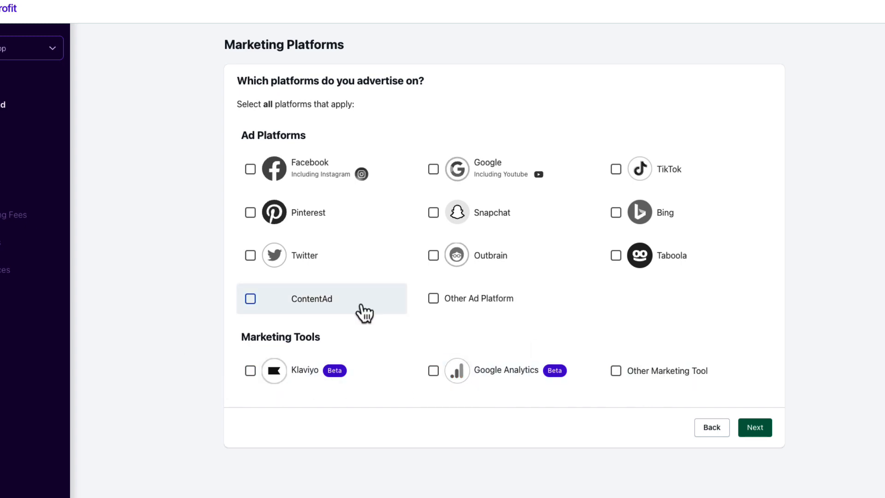
- Choose Facebook and Google as the advertising platforms and continue to the marketing spend integrations
{"action": "left_click", "coordinate": [250, 169]}
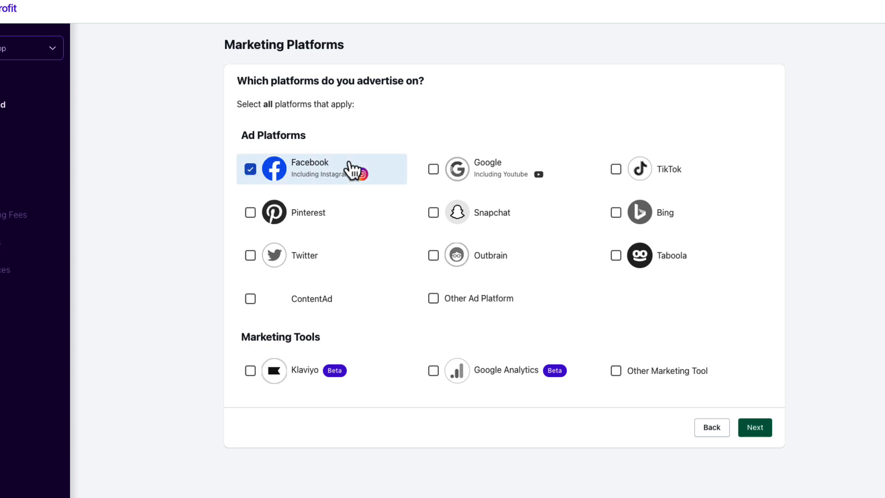
{"action": "left_click", "coordinate": [432, 173]}
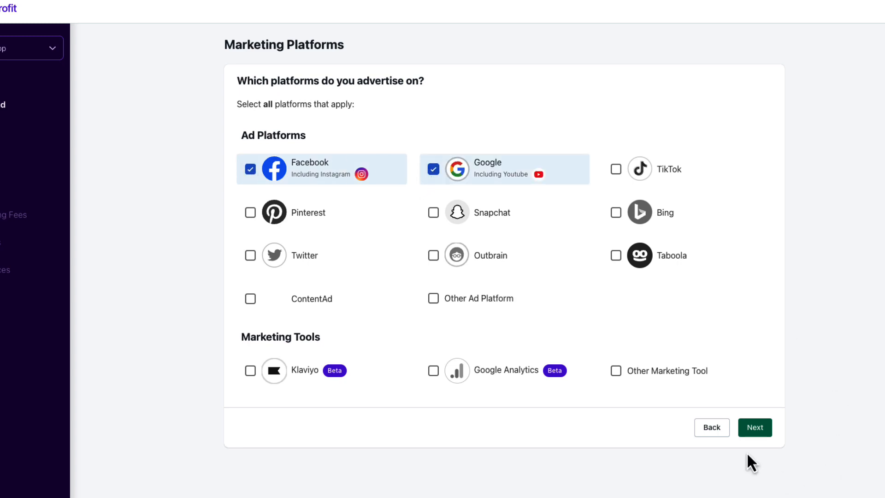
{"action": "left_click", "coordinate": [757, 429]}
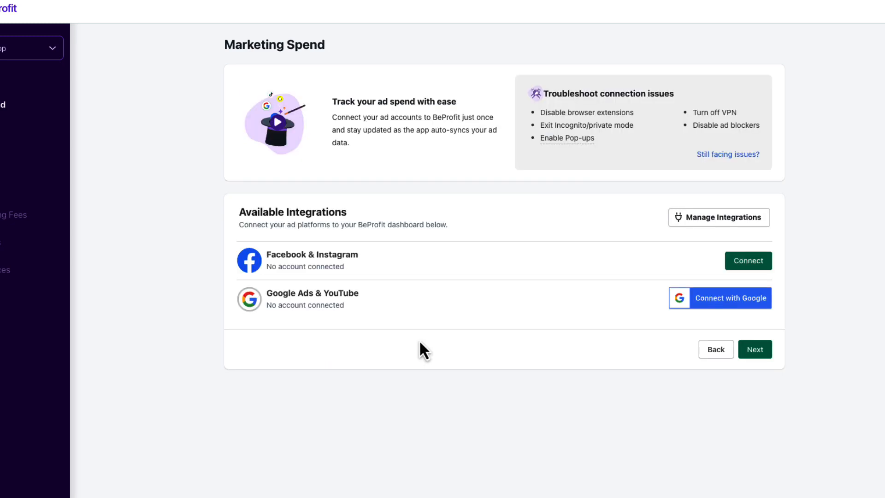
- Connect the Facebook & Instagram integration with the previously linked Facebook login and save the first listed ad account
{"action": "left_click", "coordinate": [749, 262]}
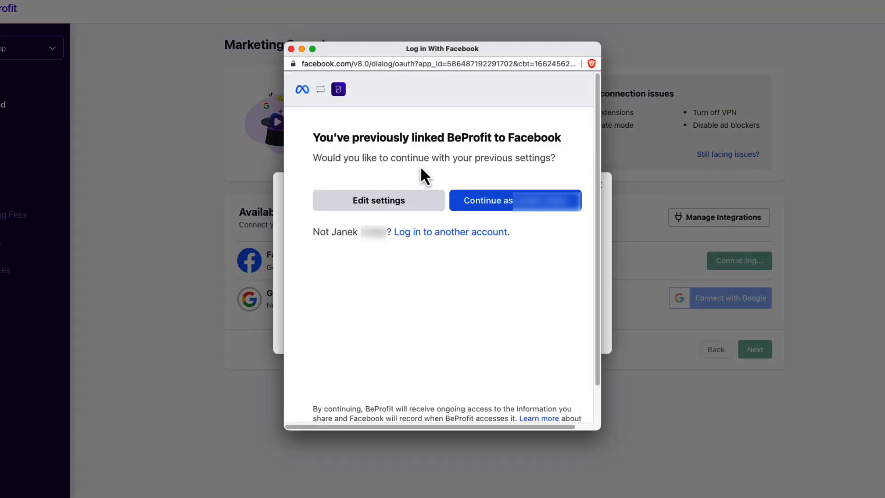
{"action": "left_click", "coordinate": [501, 211]}
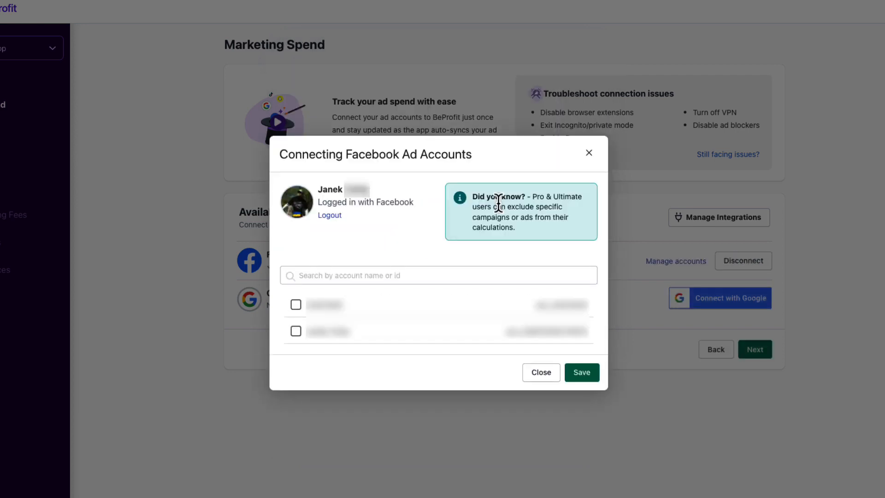
{"action": "left_click", "coordinate": [295, 305]}
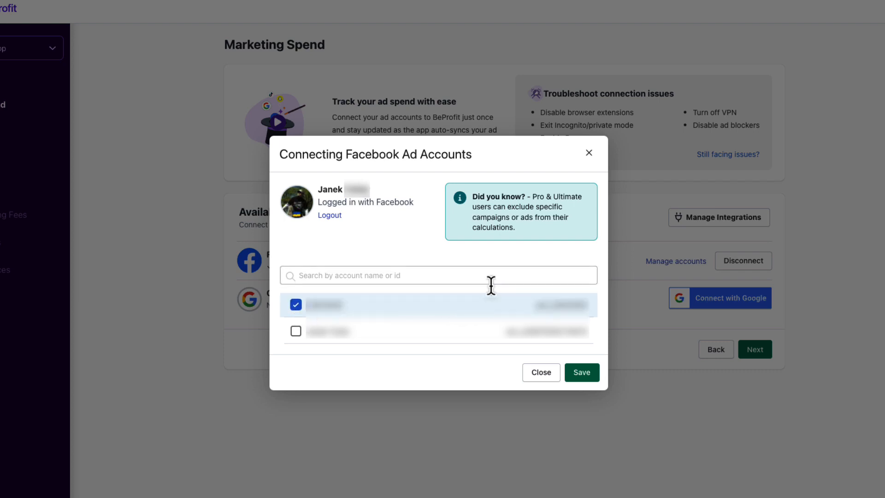
{"action": "left_click", "coordinate": [584, 374]}
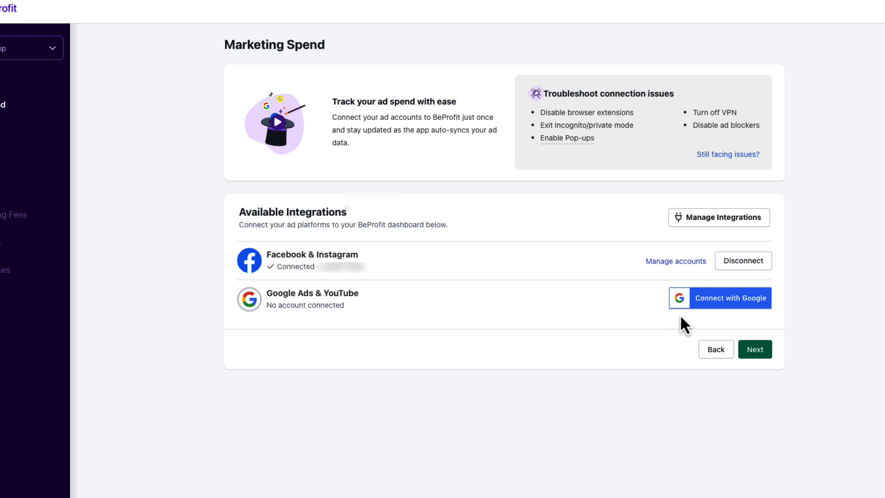
- Connect the Google Ads & YouTube integration with the first Google account, save its listed ad account and continue to the production methods
{"action": "left_click", "coordinate": [729, 299]}
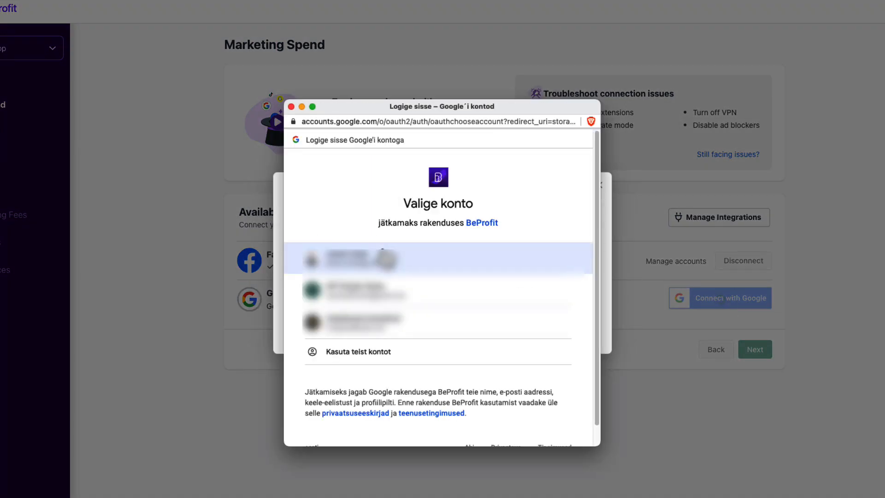
{"action": "left_click", "coordinate": [369, 260]}
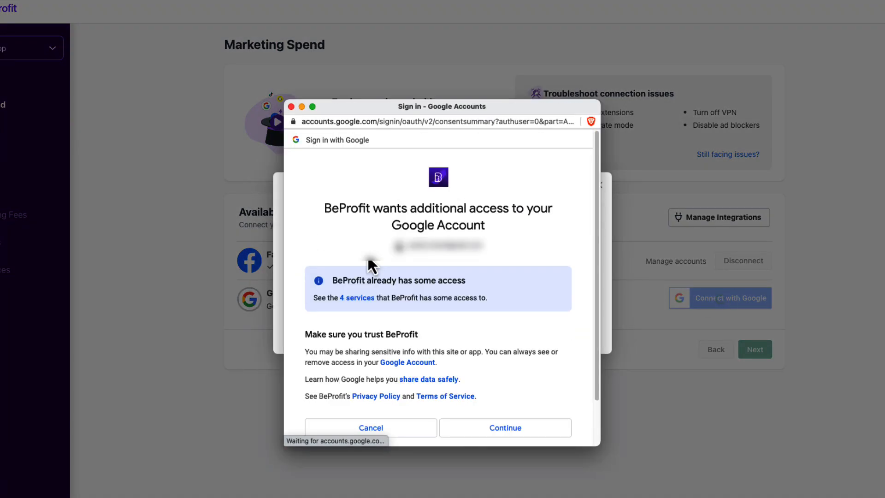
{"action": "scroll", "coordinate": [480, 273], "scroll_direction": "down", "scroll_amount": 2}
{"action": "left_click", "coordinate": [510, 376]}
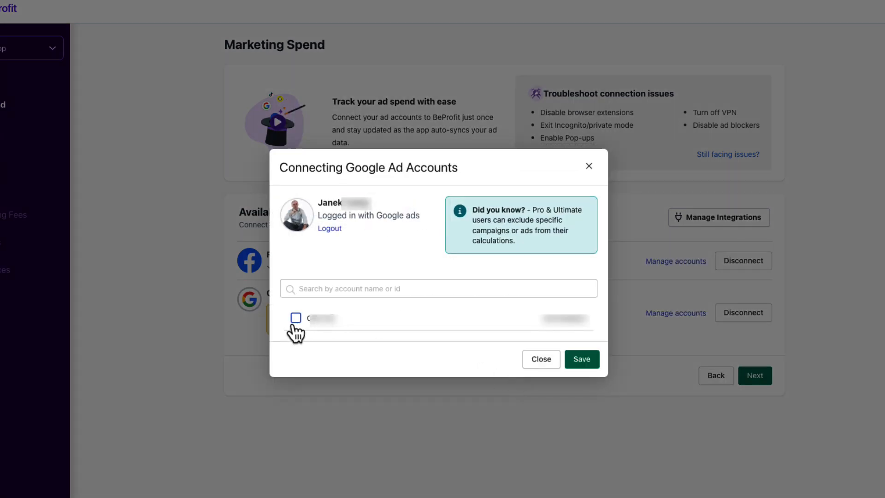
{"action": "left_click", "coordinate": [295, 318]}
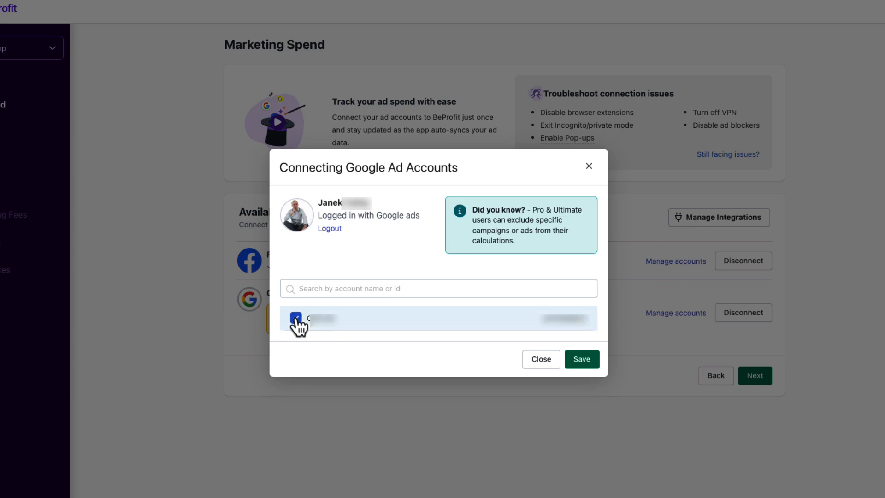
{"action": "left_click", "coordinate": [582, 360]}
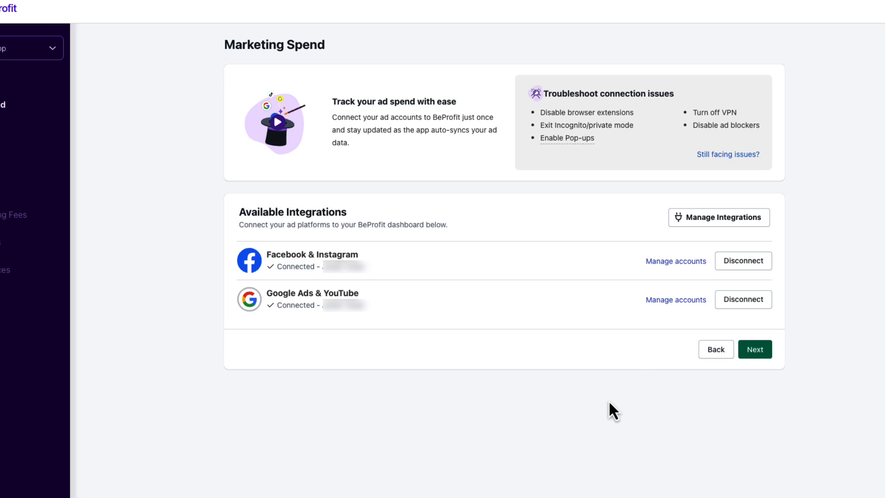
{"action": "left_click", "coordinate": [758, 350]}
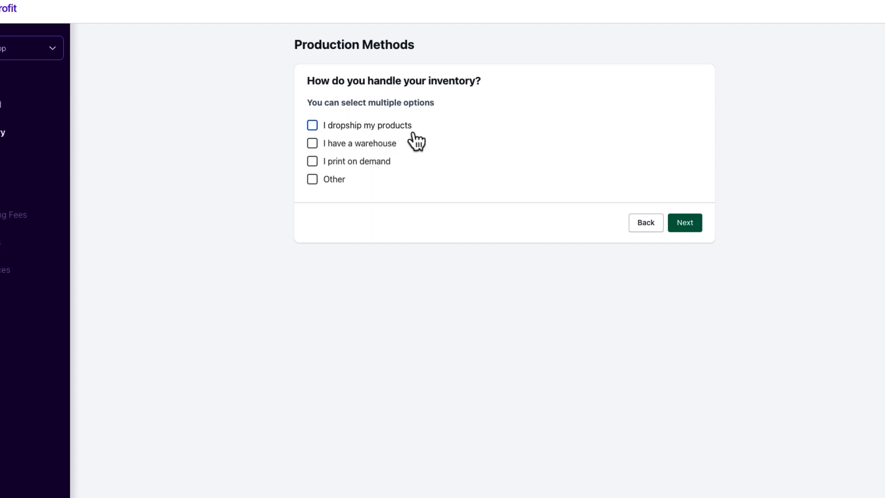
- Set the inventory handling to "I have a warehouse" and Other with the description "Virtual products", and continue to the shipping platforms
{"action": "left_click", "coordinate": [312, 145]}
{"action": "left_click", "coordinate": [312, 179]}
{"action": "left_click", "coordinate": [394, 198]}
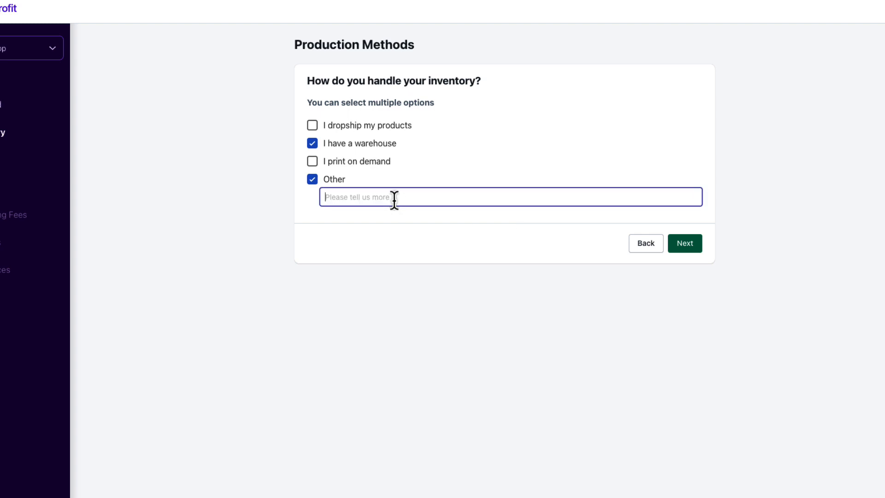
{"action": "type", "text": "Virtual products"}
{"action": "left_click", "coordinate": [683, 245]}
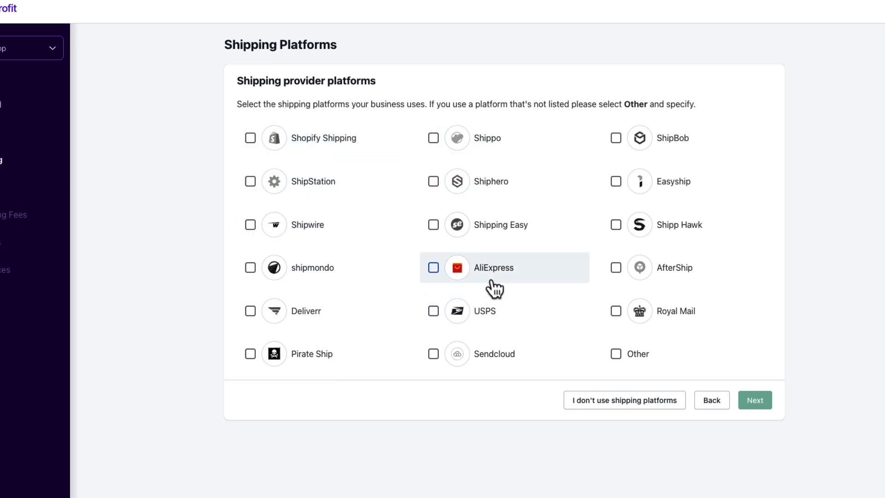
{"action": "left_click", "coordinate": [615, 356]}
{"action": "left_click", "coordinate": [275, 408]}
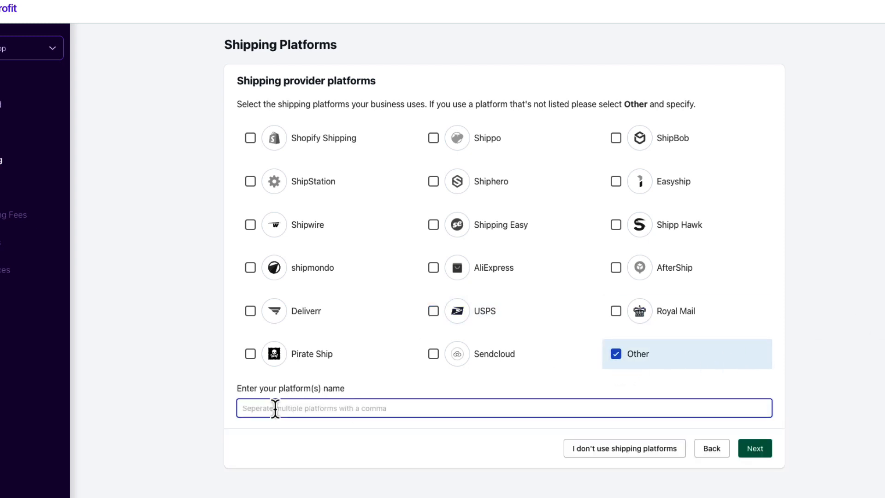
{"action": "type", "text": "Itella,"}
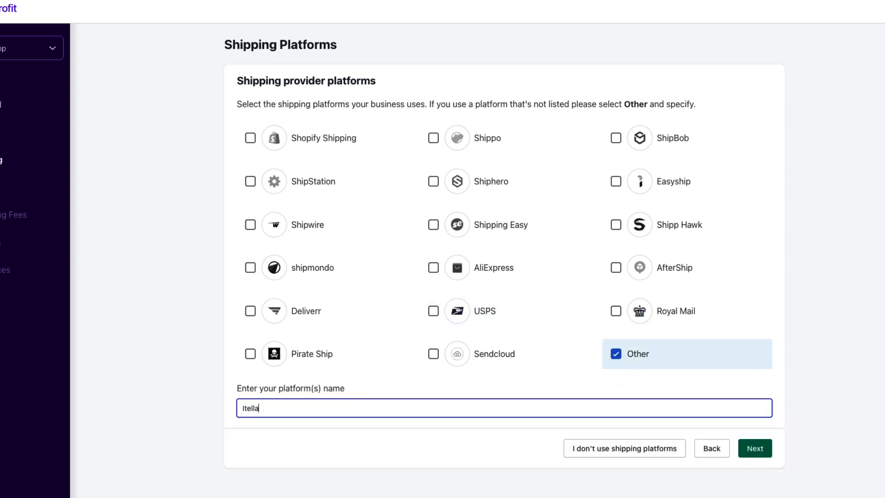
{"action": "type", "text": " Omniva"}
- Declare that no shipping platforms are used, set the shipping costs as identical to what the client pays, and continue
{"action": "left_click", "coordinate": [594, 449]}
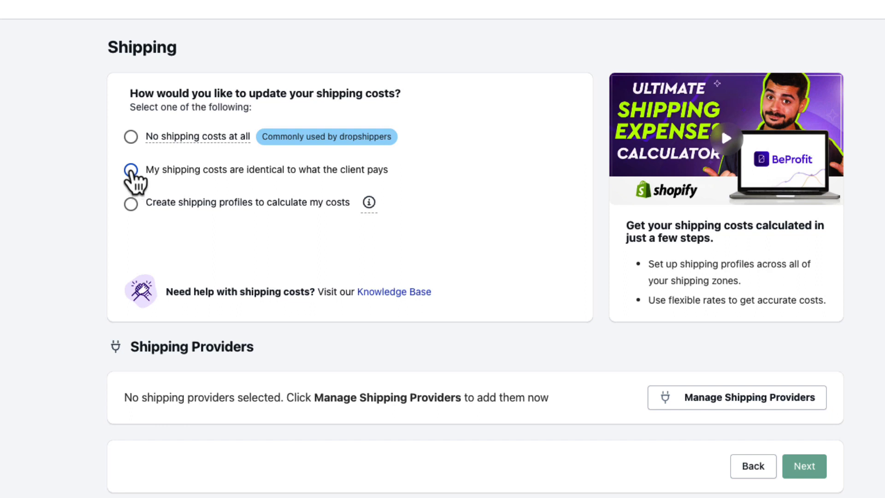
{"action": "left_click", "coordinate": [131, 172]}
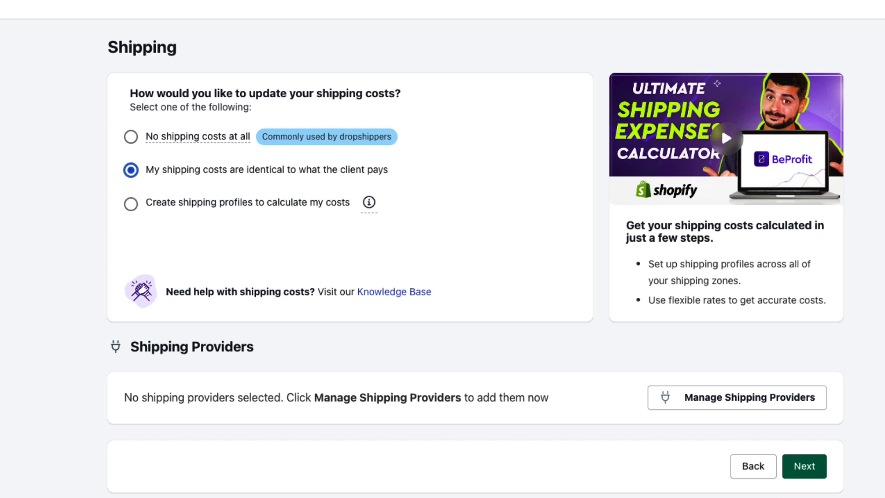
{"action": "left_click", "coordinate": [802, 466]}
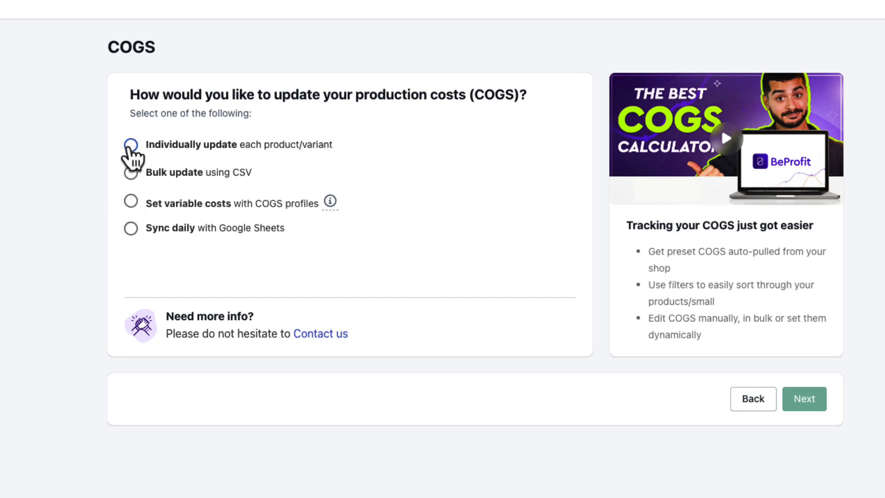
- Choose individual COGS updates and set the cost per item to 1 € for Winter biking tour, Mountaint hiking in Alps, Tallinn City tour and Demo product
{"action": "left_click", "coordinate": [130, 146]}
{"action": "scroll", "coordinate": [742, 405], "scroll_direction": "down", "scroll_amount": 5}
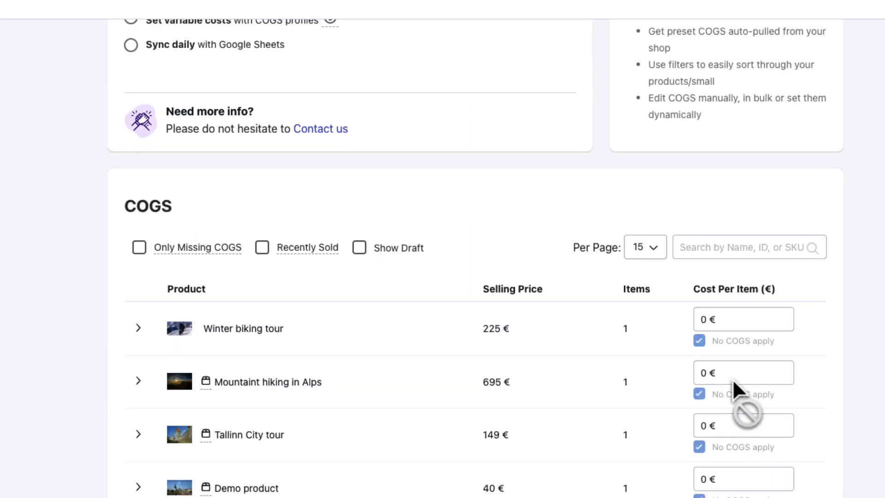
{"action": "left_click", "coordinate": [706, 319]}
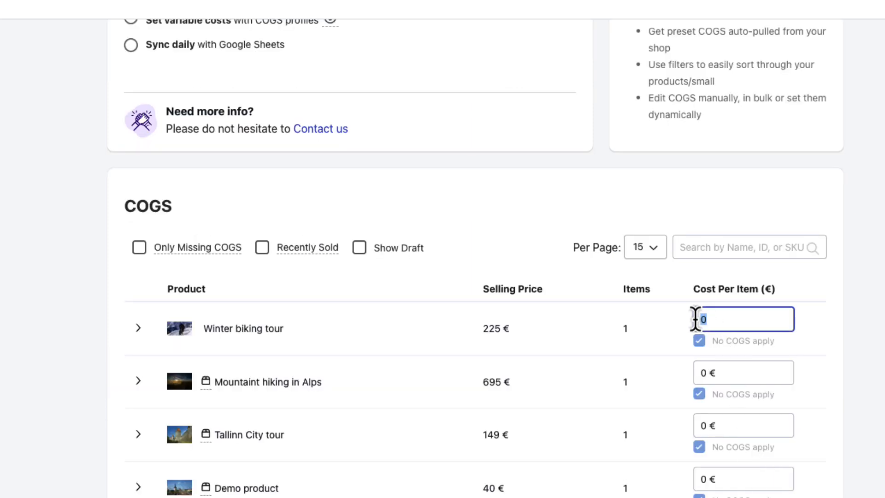
{"action": "type", "text": "1"}
{"action": "left_click", "coordinate": [715, 380]}
{"action": "type", "text": "1"}
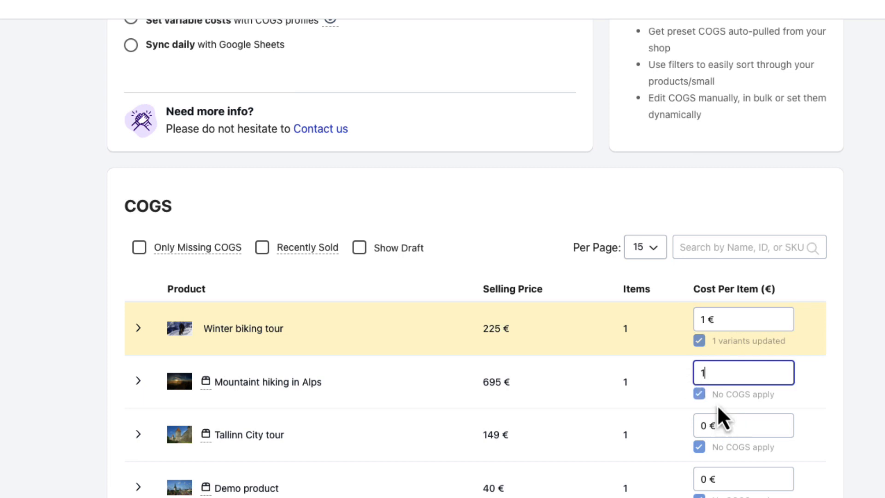
{"action": "left_click", "coordinate": [705, 424]}
{"action": "type", "text": "1"}
{"action": "left_click", "coordinate": [721, 475]}
{"action": "type", "text": "1"}
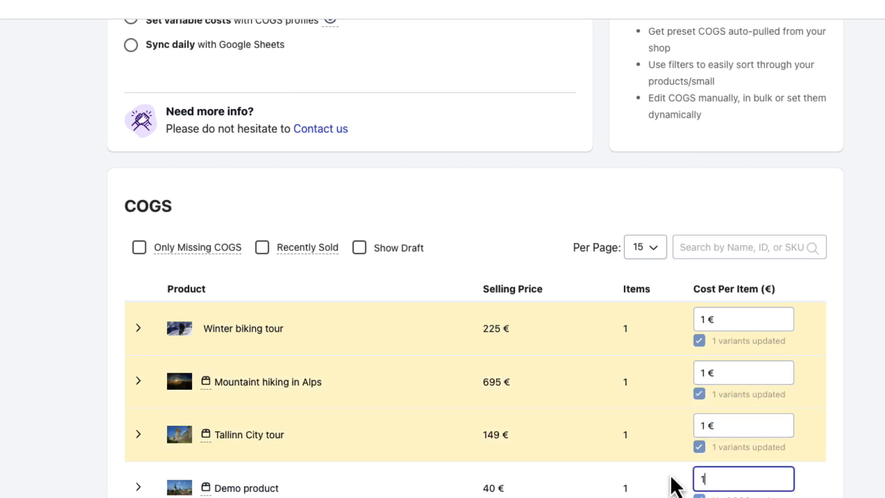
- Set the cost per item to 1 € for Janke's Boots, Janke's hats (black), Random hat and Golden Lamp, and continue to the processing fees
{"action": "scroll", "coordinate": [839, 208], "scroll_direction": "down", "scroll_amount": 8}
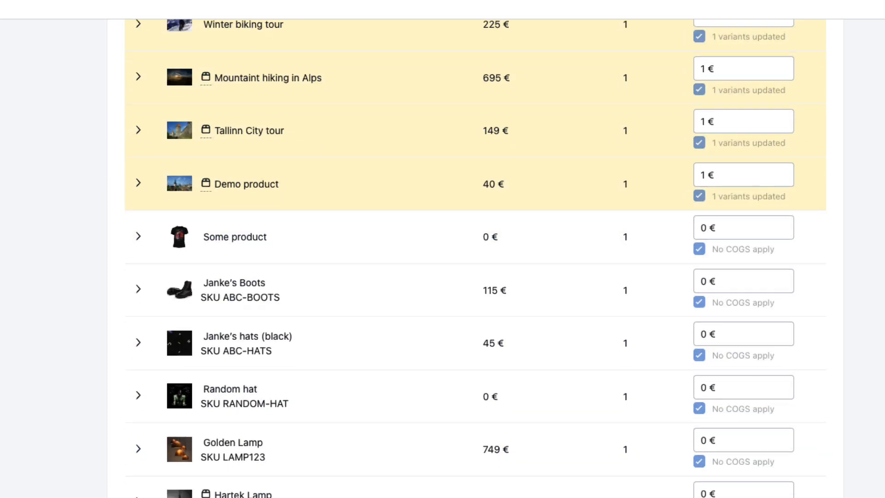
{"action": "left_click", "coordinate": [724, 199]}
{"action": "type", "text": "1"}
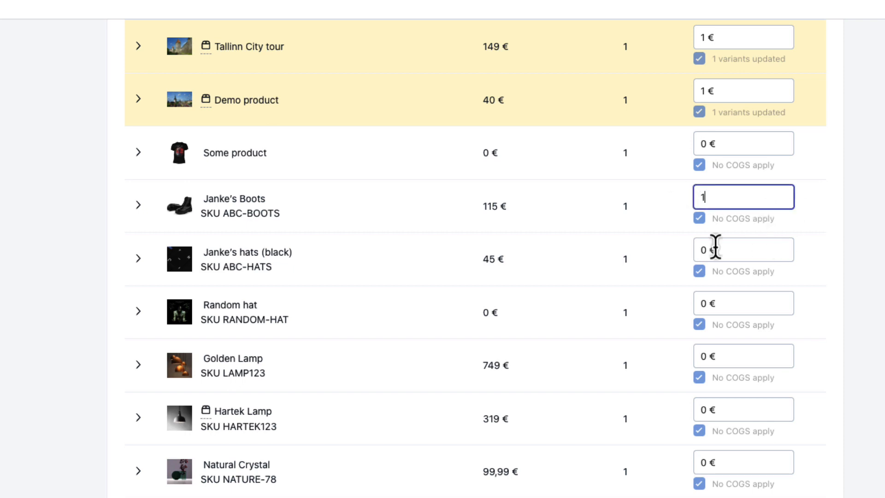
{"action": "left_click", "coordinate": [721, 250]}
{"action": "type", "text": "1"}
{"action": "left_click", "coordinate": [717, 300]}
{"action": "type", "text": "1"}
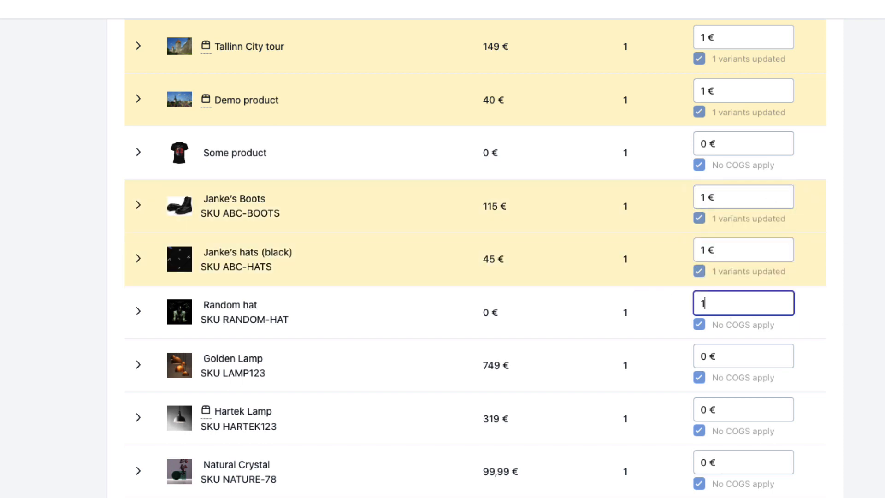
{"action": "left_click", "coordinate": [737, 355]}
{"action": "type", "text": "1"}
{"action": "scroll", "coordinate": [474, 258], "scroll_direction": "down", "scroll_amount": 5}
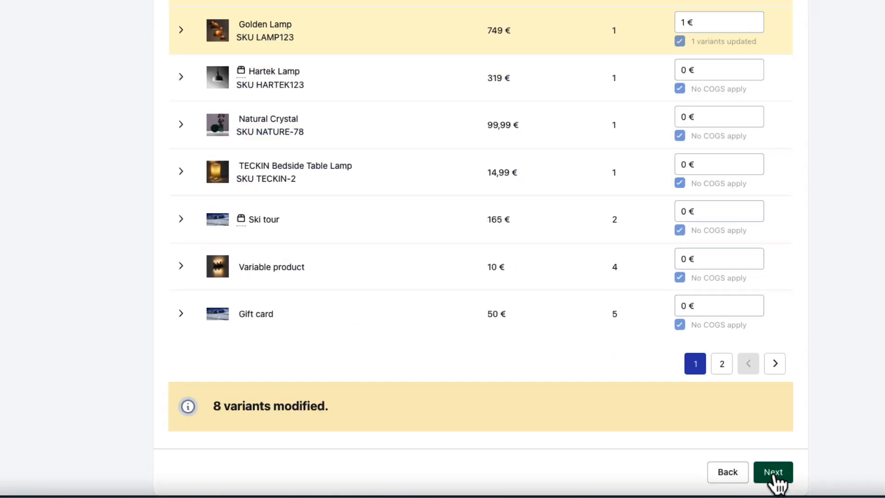
{"action": "left_click", "coordinate": [773, 472]}
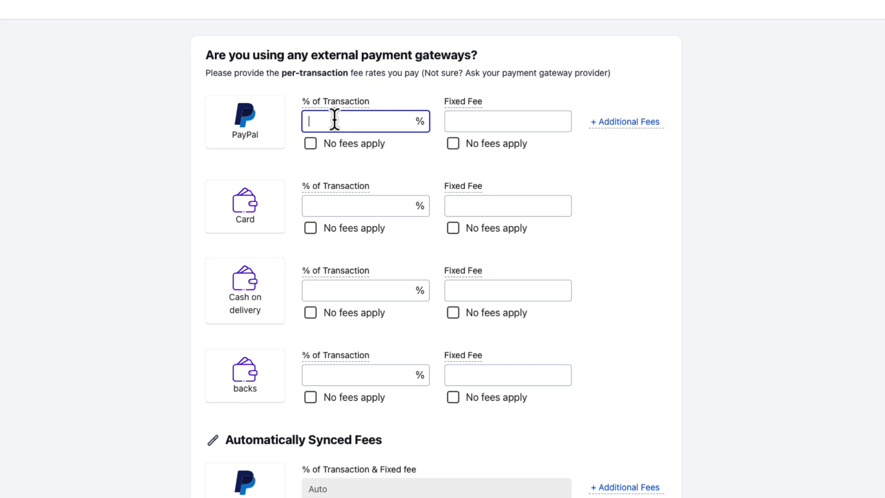
- Set the percentage-of-transaction fees to 5 for PayPal, 2,5 for Card, 0 for Cash on delivery and 0 for backs
{"action": "type", "text": "5"}
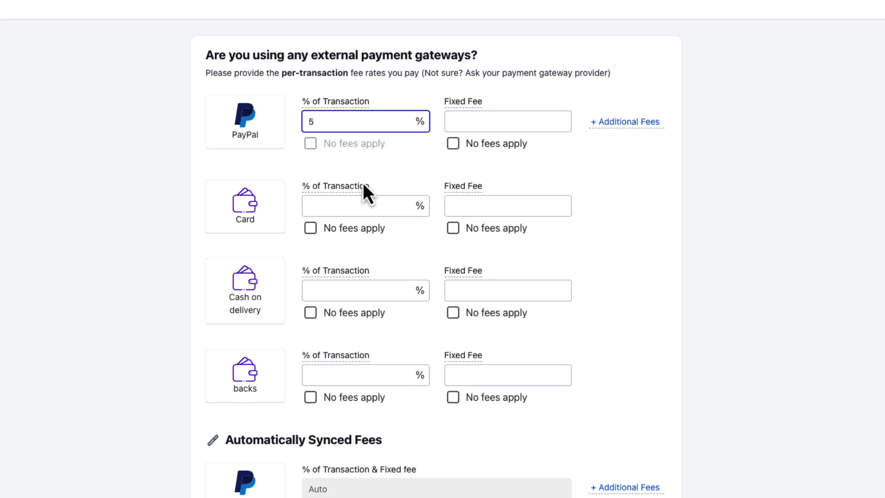
{"action": "left_click", "coordinate": [365, 201]}
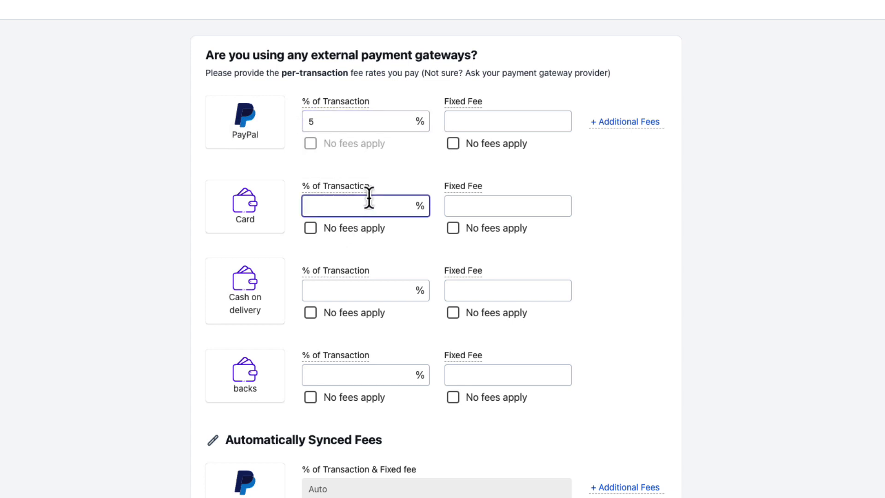
{"action": "type", "text": "2.5"}
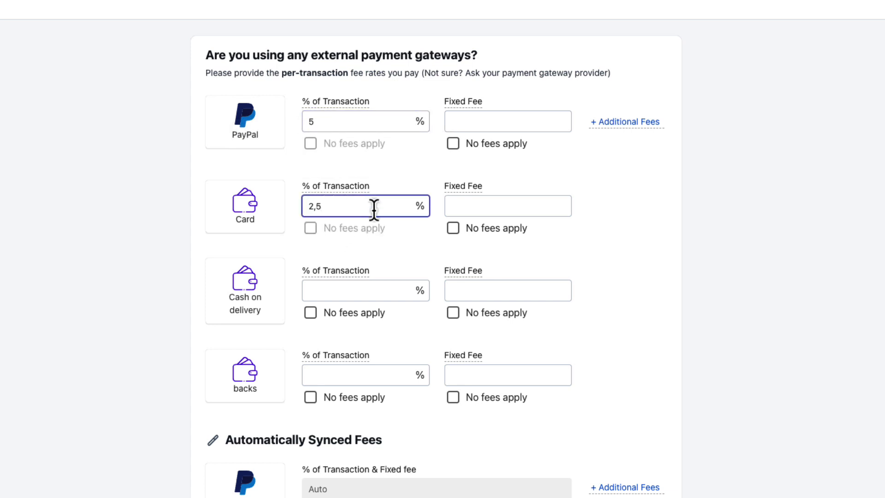
{"action": "mouse_move", "coordinate": [328, 277]}
{"action": "left_click", "coordinate": [342, 294]}
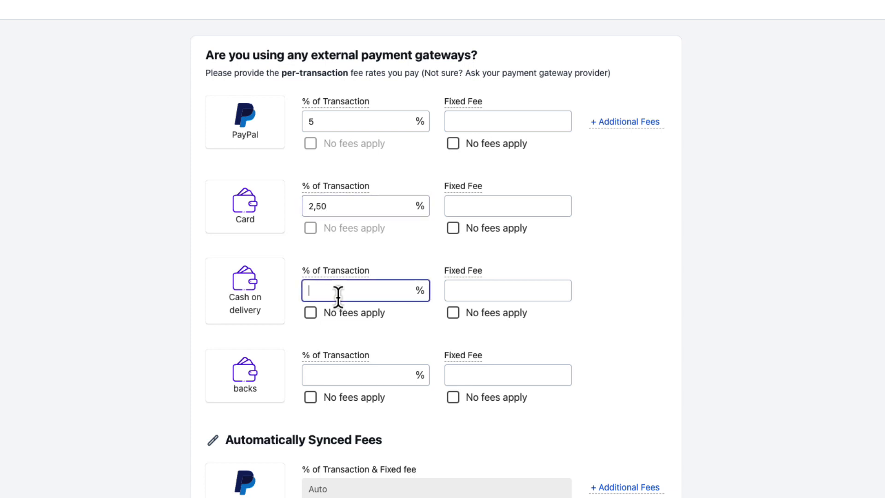
{"action": "type", "text": "0"}
{"action": "left_click", "coordinate": [343, 374]}
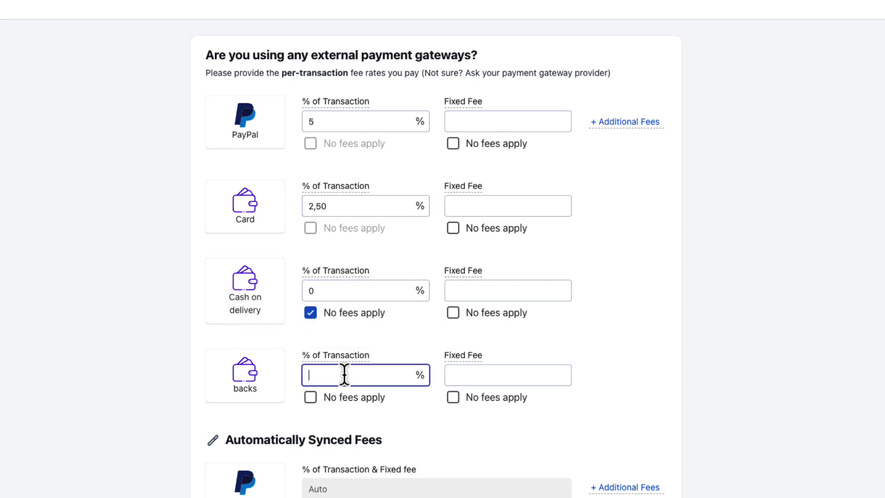
{"action": "type", "text": "0"}
{"action": "left_click", "coordinate": [774, 351]}
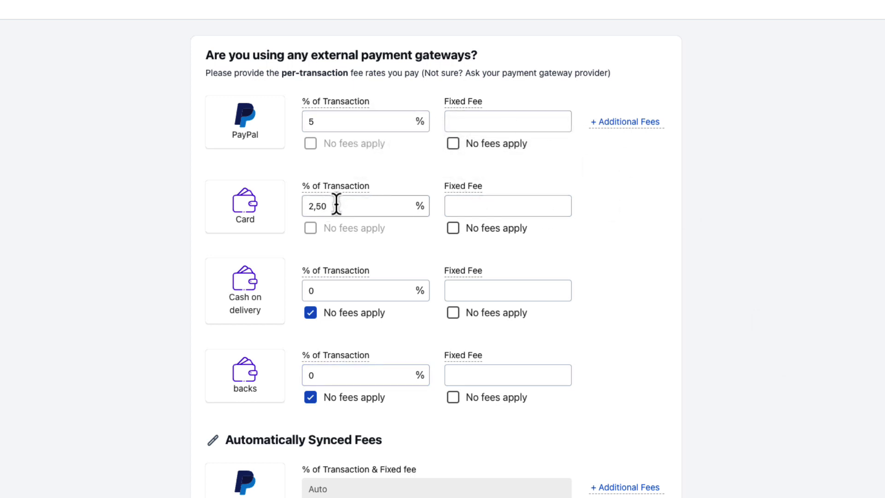
- Set the fixed fee of the Card payment gateway to 0,3 €
{"action": "left_click", "coordinate": [469, 206]}
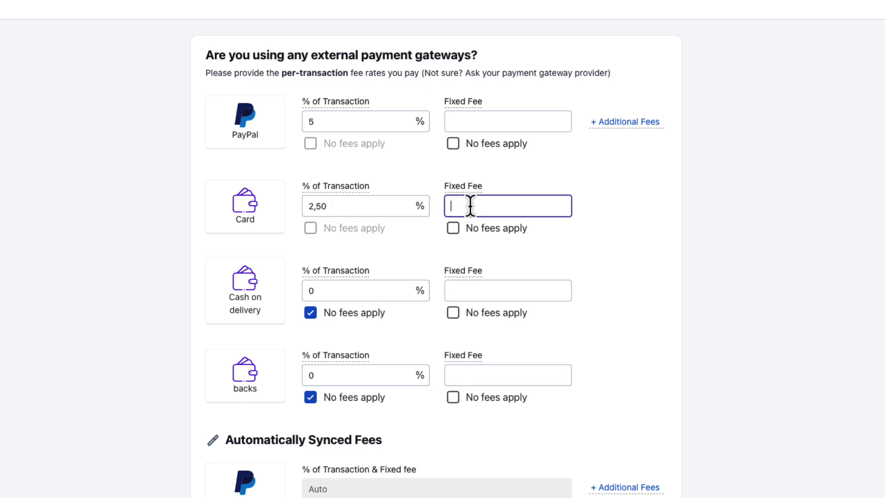
{"action": "type", "text": "0,3"}
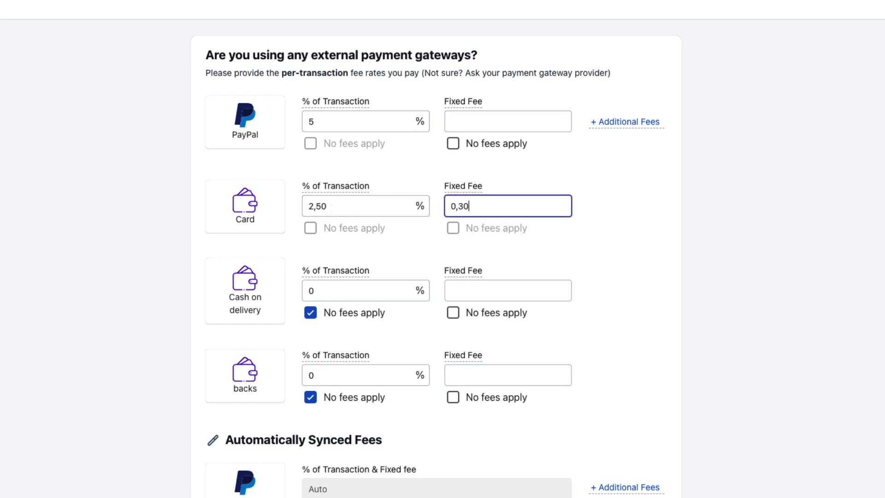
{"action": "left_click", "coordinate": [794, 262]}
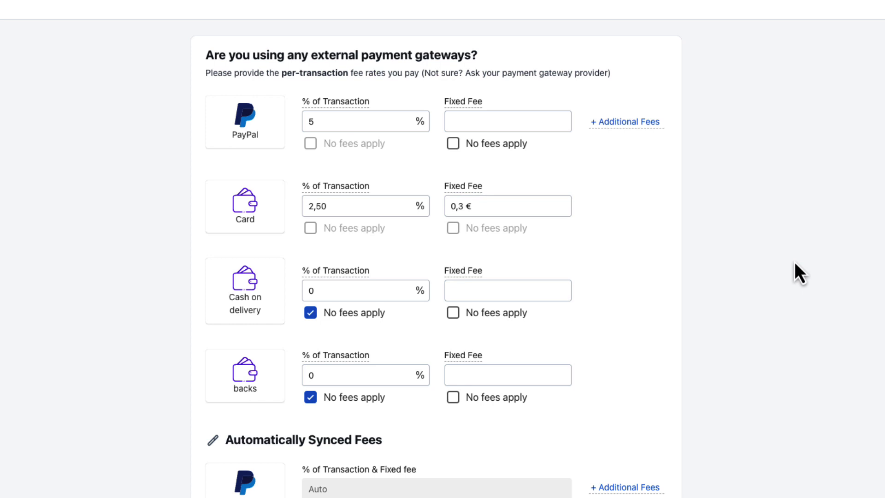
- Continue to the custom expenses and start a fixed expense with Weekly recurrence, labelled "Ads in NY Times"
{"action": "scroll", "coordinate": [742, 382], "scroll_direction": "down", "scroll_amount": 5}
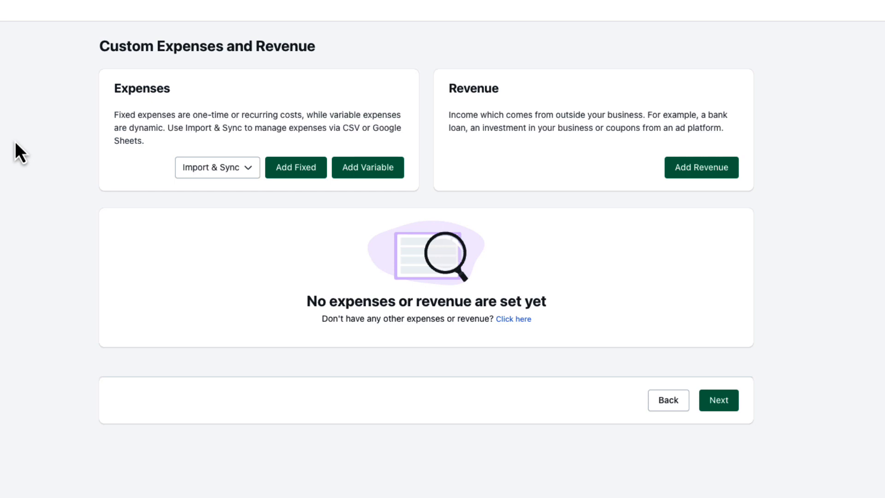
{"action": "left_click", "coordinate": [303, 168]}
{"action": "left_click", "coordinate": [316, 240]}
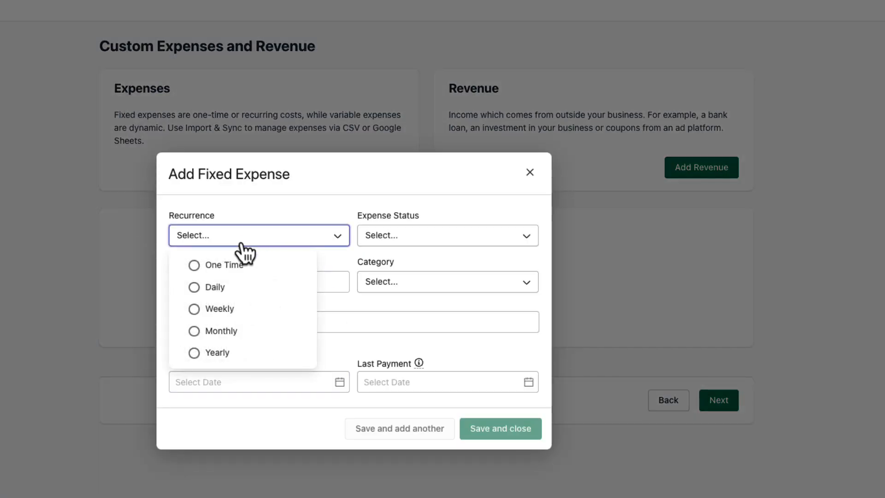
{"action": "left_click", "coordinate": [194, 309]}
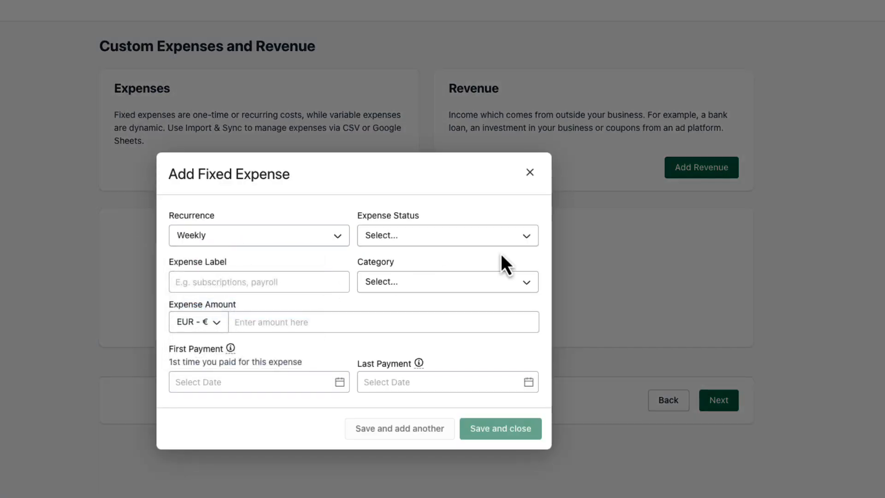
{"action": "left_click", "coordinate": [229, 282]}
{"action": "type", "text": "Ads in NY Times"}
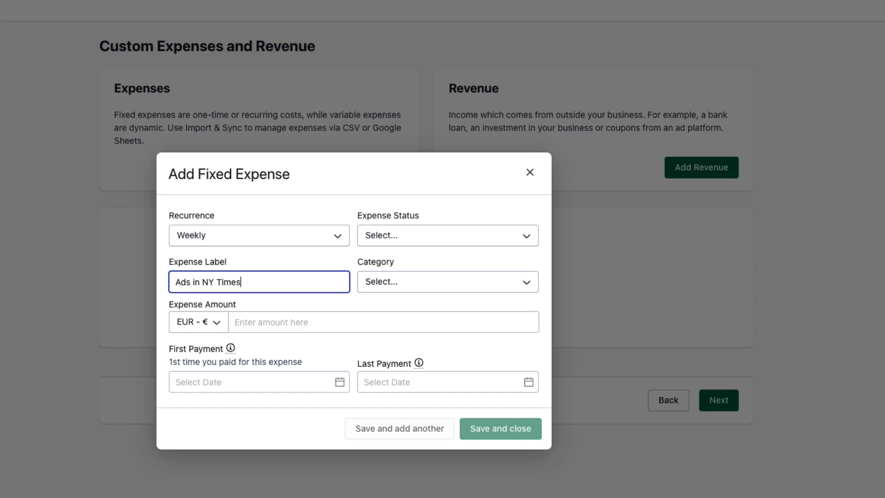
- Set the fixed expense's status to Active and its category to Custom Ad Spend
{"action": "left_click", "coordinate": [416, 237]}
{"action": "left_click", "coordinate": [397, 267]}
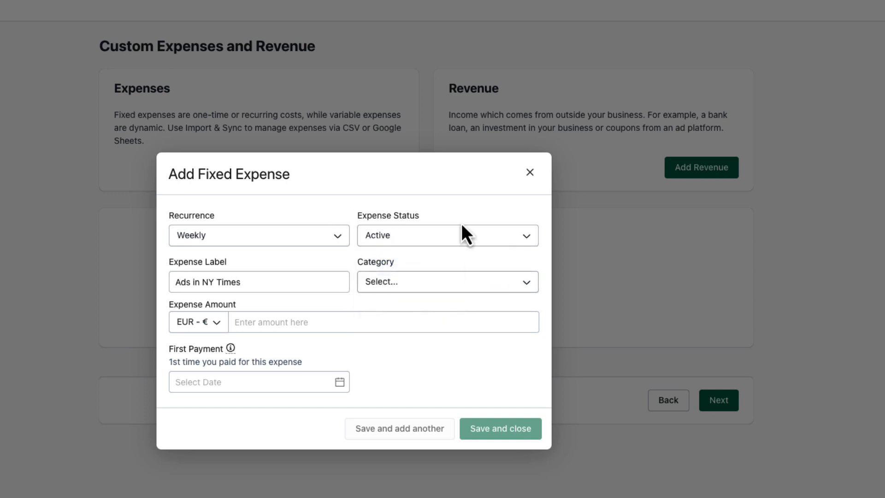
{"action": "left_click", "coordinate": [406, 288]}
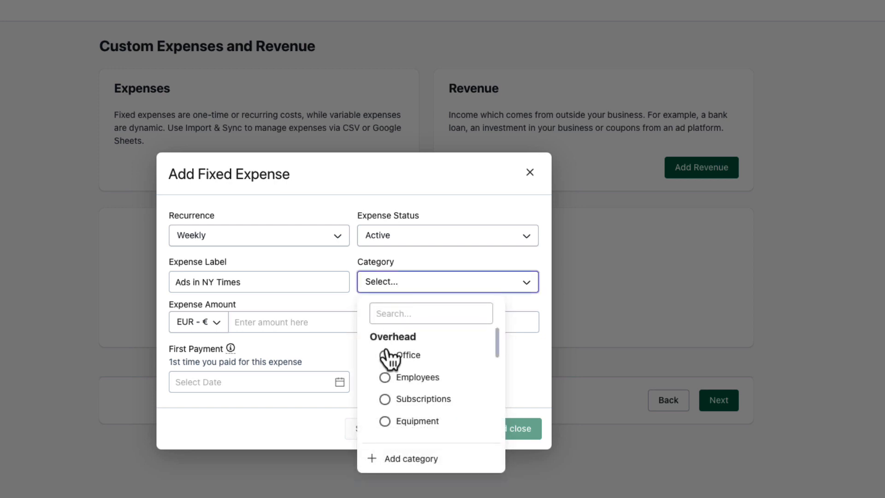
{"action": "left_click", "coordinate": [407, 311]}
{"action": "type", "text": "ad"}
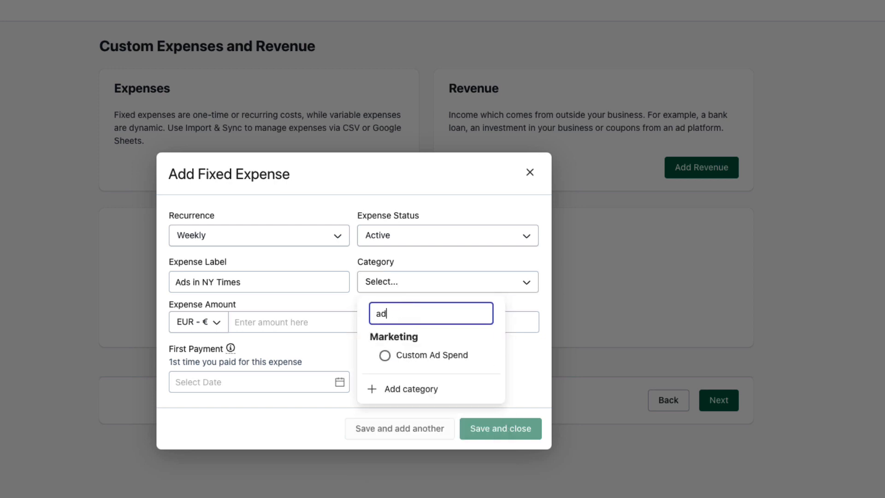
{"action": "left_click", "coordinate": [416, 355]}
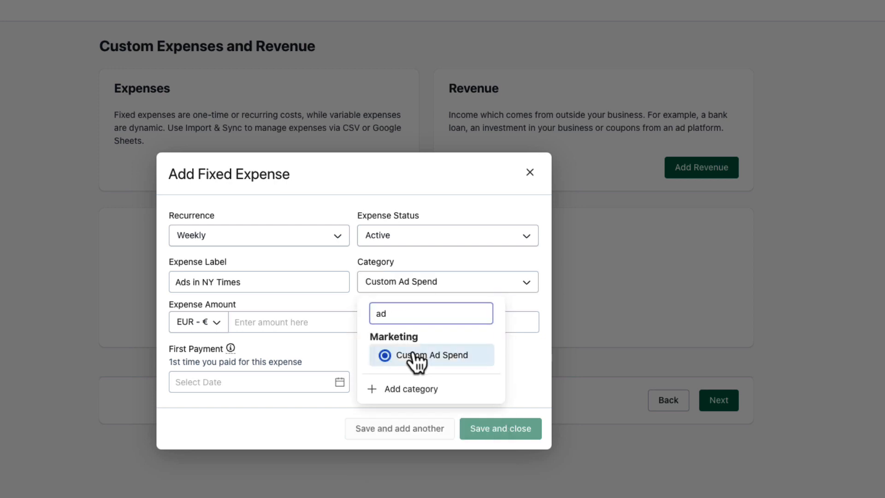
- Enter an expense amount of 120 EUR with first payment Sep-1-2022, and save the expense with that date
{"action": "left_click", "coordinate": [276, 320]}
{"action": "type", "text": "120"}
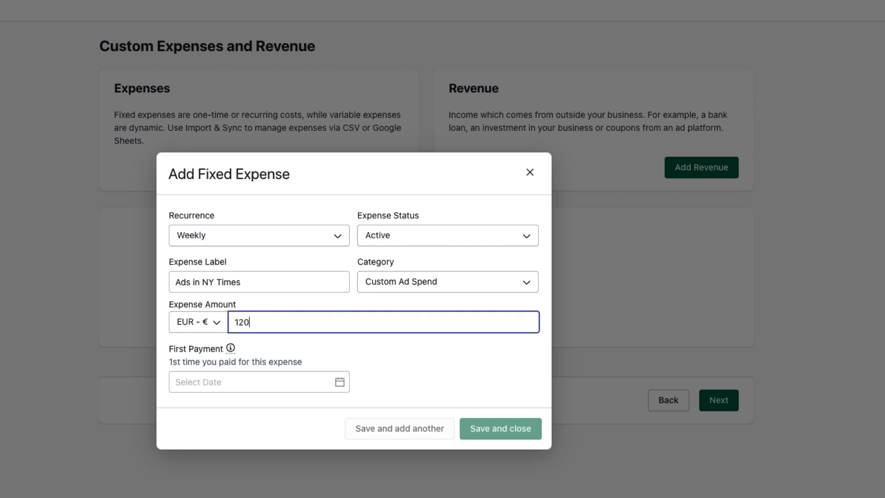
{"action": "left_click", "coordinate": [425, 359]}
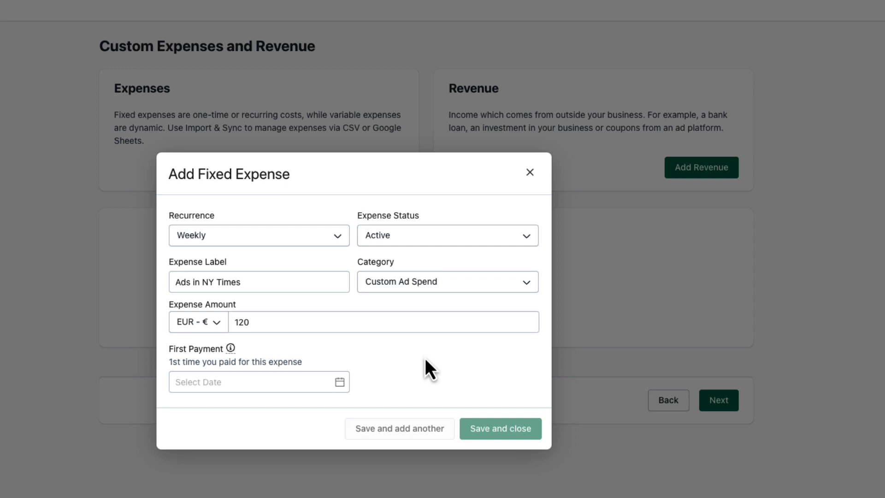
{"action": "left_click", "coordinate": [258, 381]}
{"action": "left_click", "coordinate": [278, 247]}
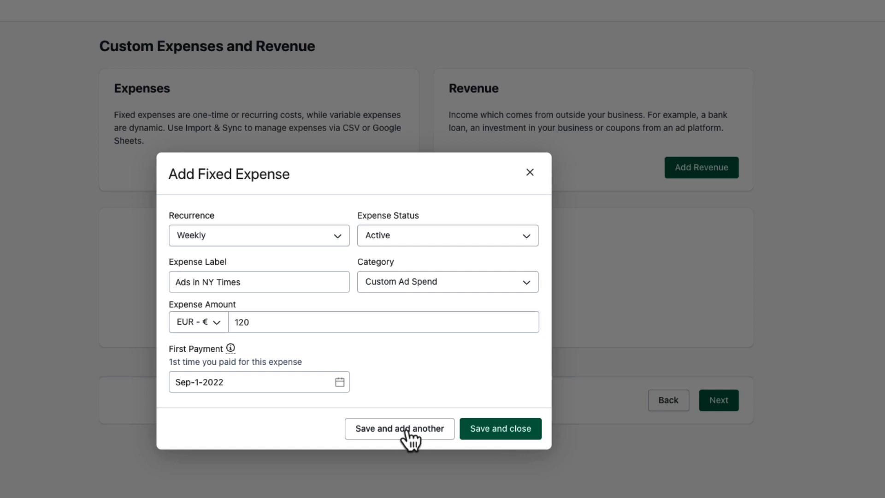
{"action": "left_click", "coordinate": [493, 433]}
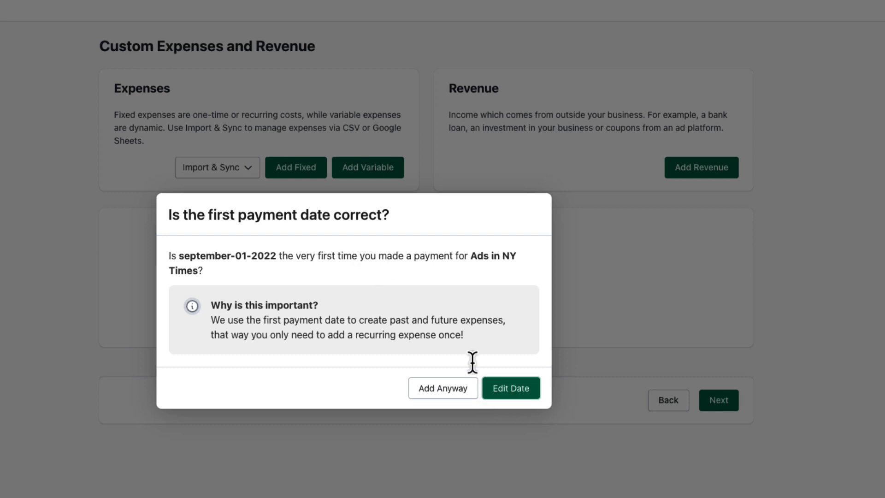
{"action": "left_click", "coordinate": [441, 389]}
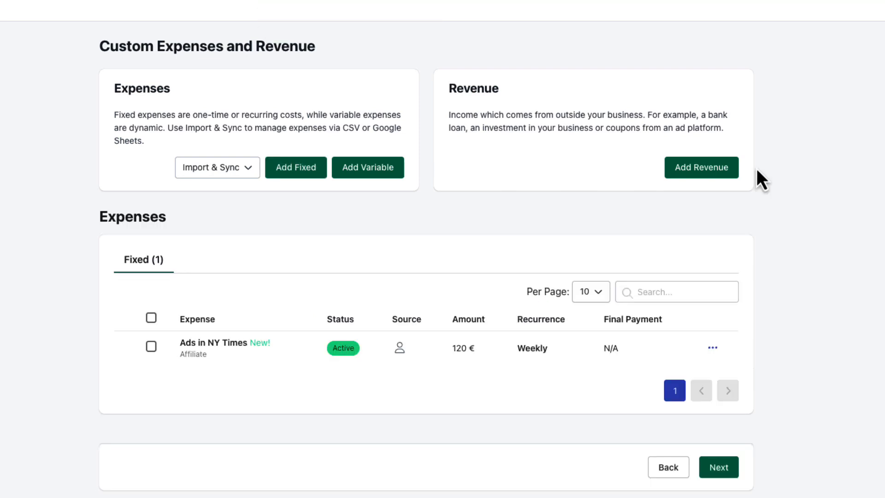
- Look at the Add Other Revenue form without adding any, and continue past the calculation preferences with all options left off
{"action": "left_click", "coordinate": [704, 168]}
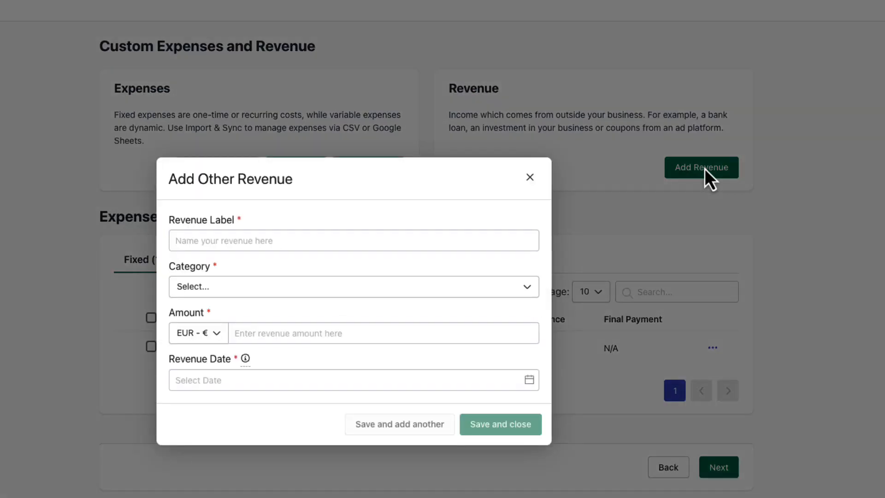
{"action": "left_click", "coordinate": [530, 178]}
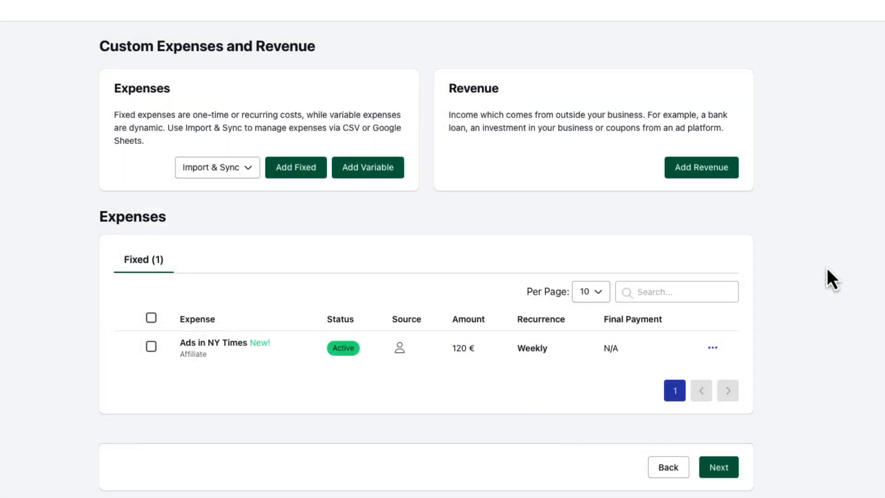
{"action": "left_click", "coordinate": [719, 467]}
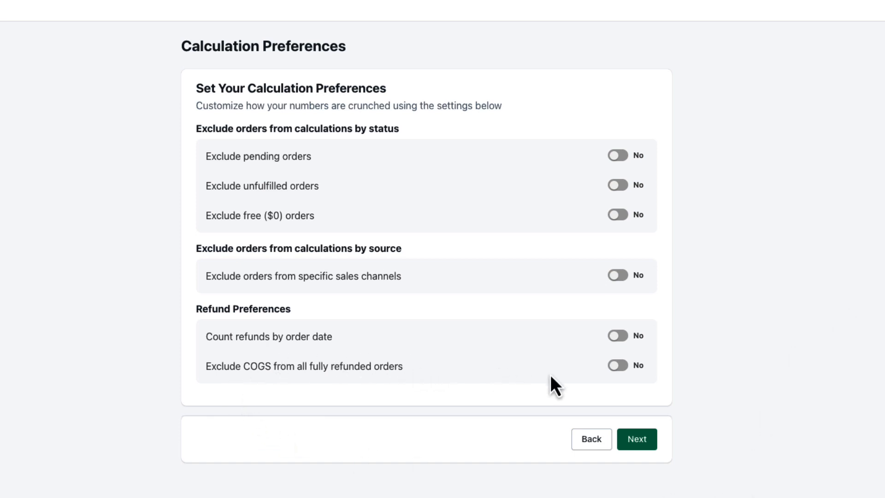
{"action": "left_click", "coordinate": [640, 444]}
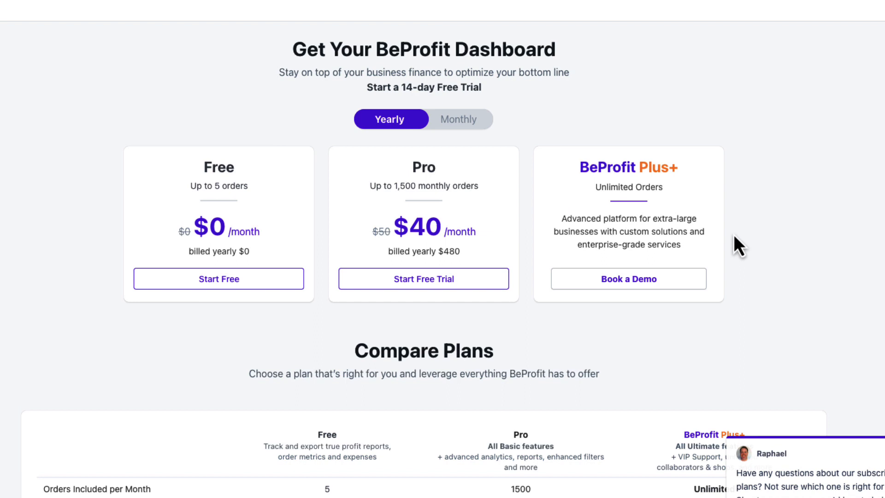
- Start the free trial of the yearly Pro plan and complete the $0.00 WooCommerce checkout with the saved card
{"action": "left_click", "coordinate": [433, 281]}
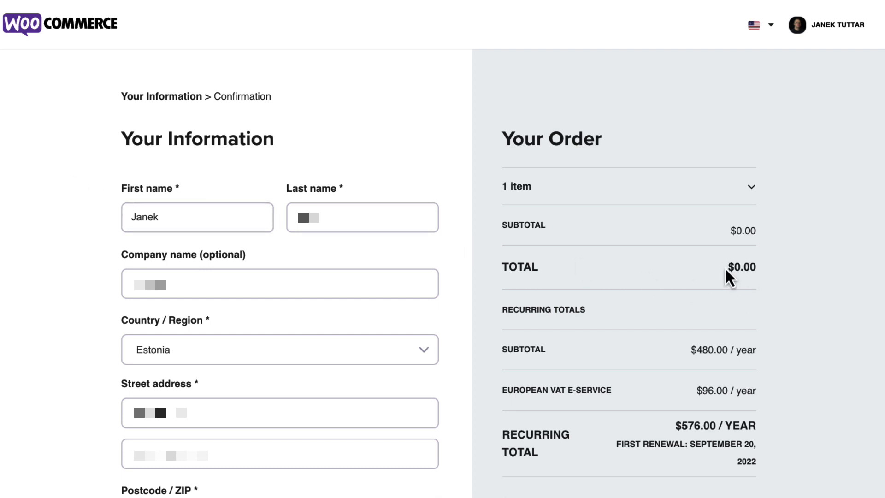
{"action": "left_click_drag", "start_coordinate": [727, 268], "coordinate": [775, 266]}
{"action": "scroll", "coordinate": [800, 276], "scroll_direction": "down", "scroll_amount": 15}
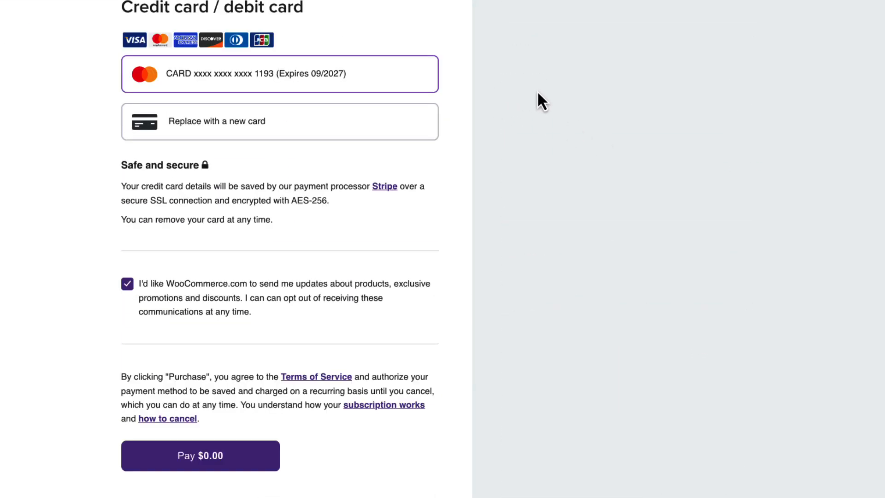
{"action": "left_click", "coordinate": [204, 463]}
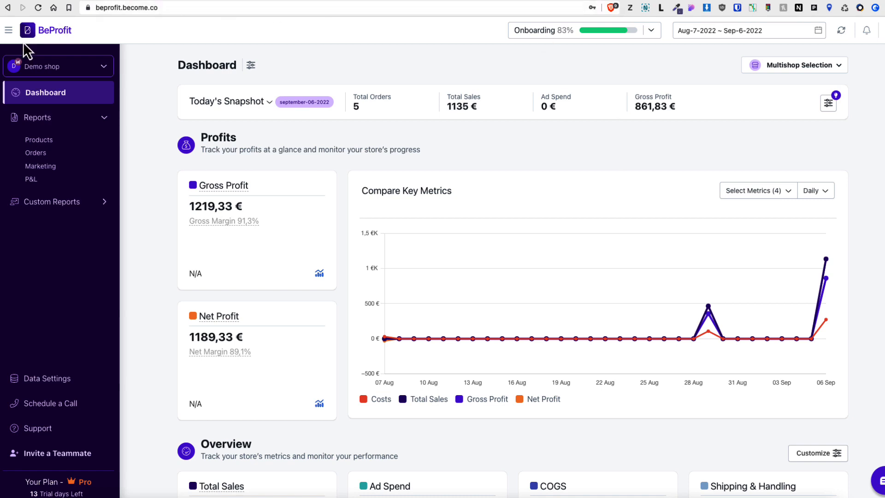
- Collapse and re-expand the navigation sidebar, and view the workspace and shop options of the Demo shop
{"action": "left_click", "coordinate": [8, 31]}
{"action": "left_click", "coordinate": [8, 31]}
{"action": "left_click", "coordinate": [95, 75]}
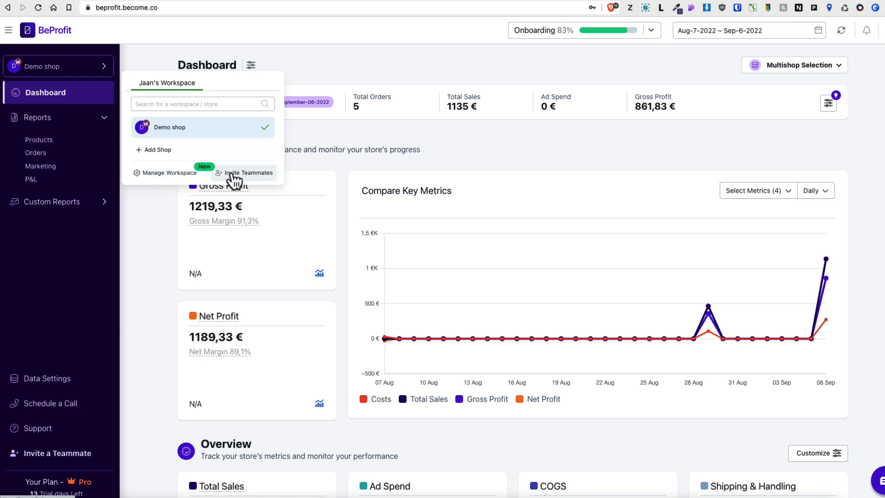
{"action": "left_click", "coordinate": [164, 226]}
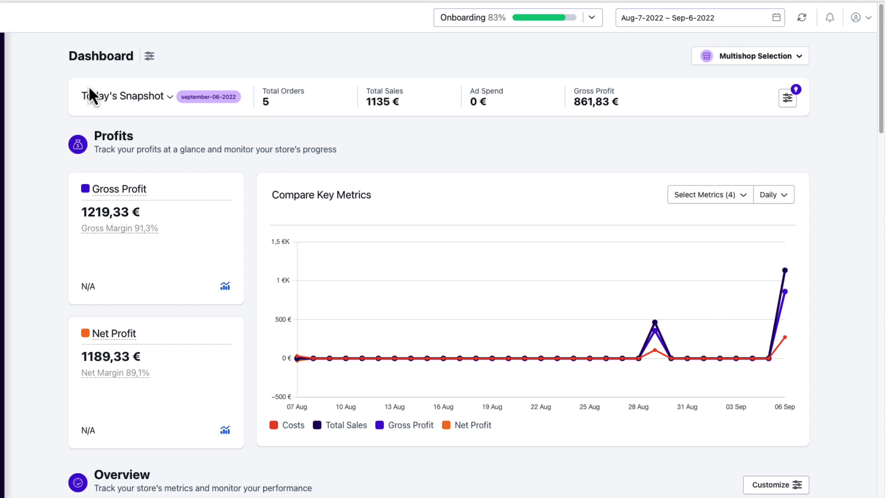
- View Yesterday's Snapshot on the dashboard and return to Today's Snapshot
{"action": "left_click", "coordinate": [168, 97]}
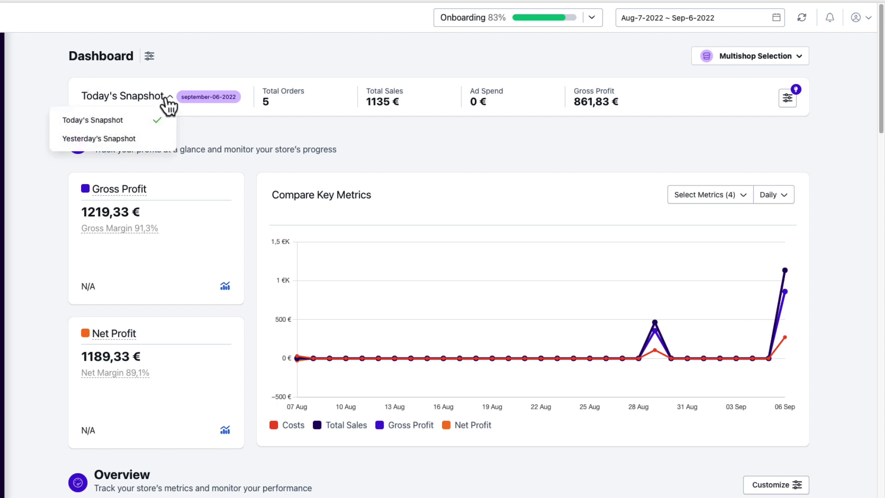
{"action": "left_click", "coordinate": [108, 139]}
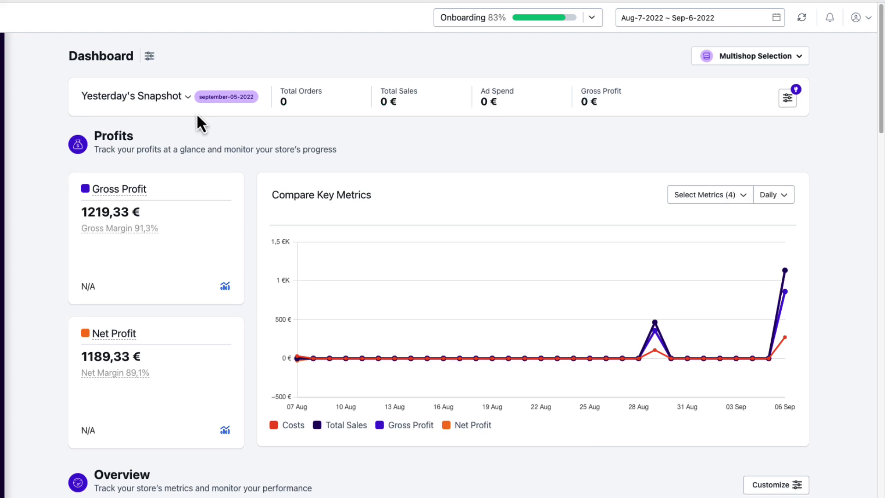
{"action": "left_click", "coordinate": [184, 99]}
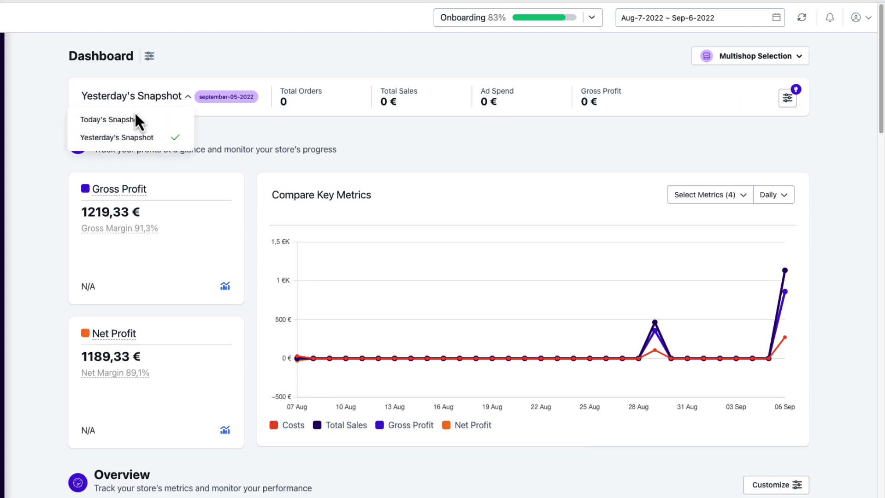
{"action": "left_click", "coordinate": [112, 121]}
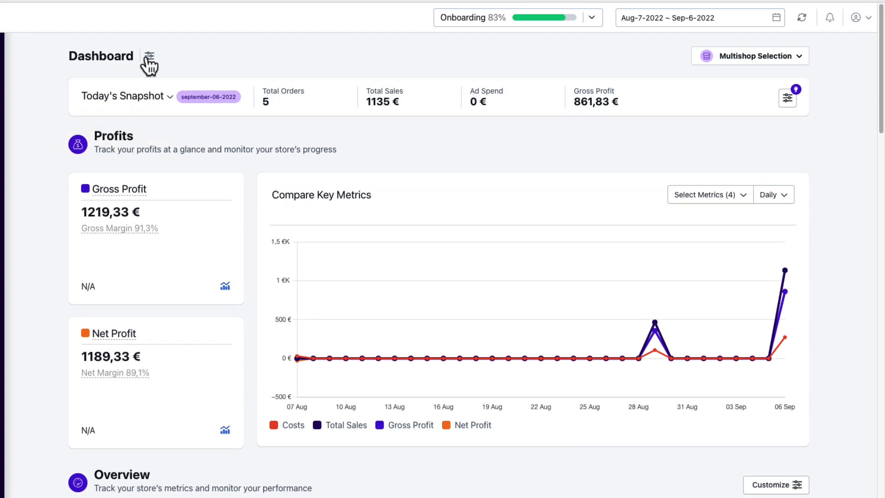
- Review the show/hide and ordering options for the dashboard's overview sections, and close them without saving
{"action": "left_click", "coordinate": [148, 55]}
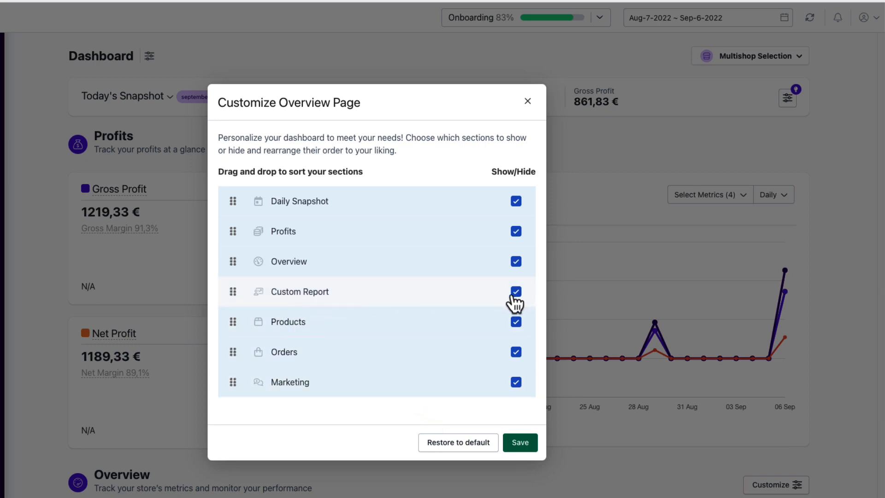
{"action": "mouse_move", "coordinate": [232, 352]}
{"action": "left_mouse_down"}
{"action": "mouse_move", "coordinate": [234, 251]}
{"action": "mouse_move", "coordinate": [233, 354]}
{"action": "left_mouse_up"}
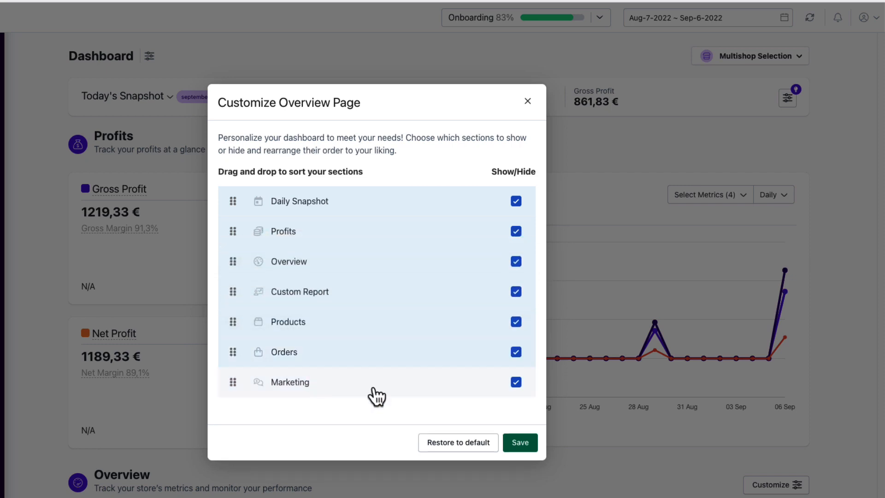
{"action": "left_click", "coordinate": [524, 101]}
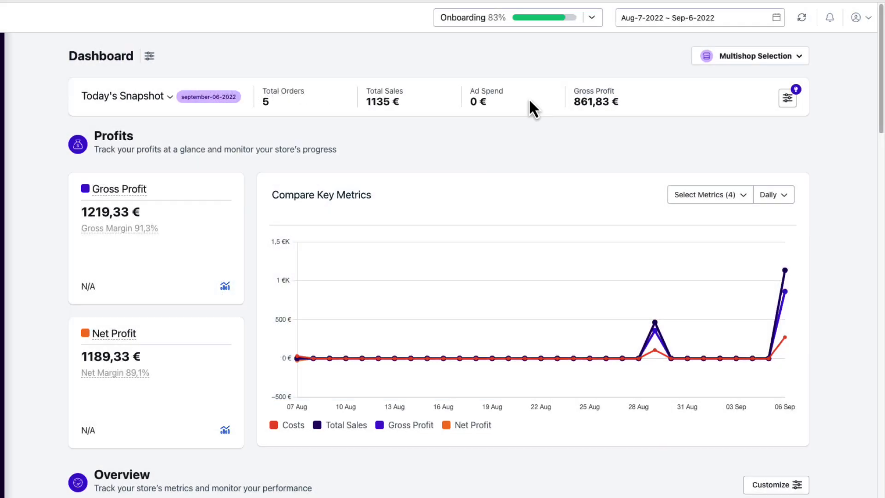
- View the multishop selection options and the tip beside the snapshot settings, and dismiss both
{"action": "left_click", "coordinate": [786, 60]}
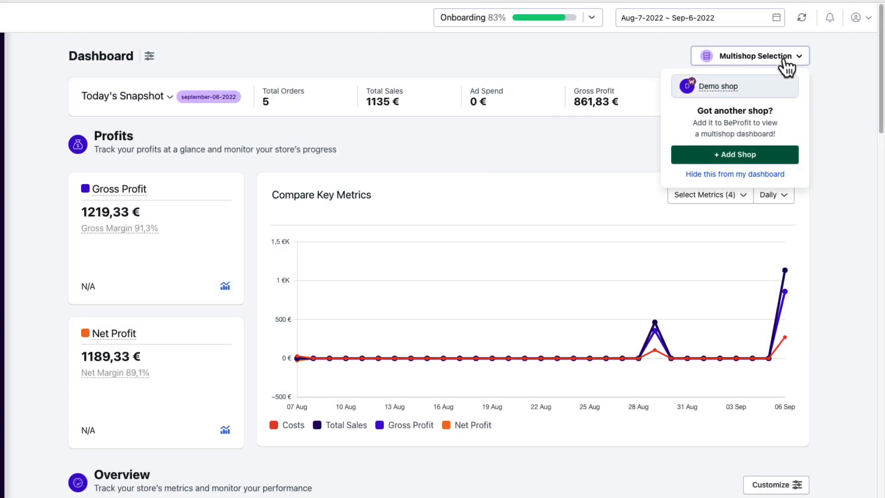
{"action": "left_click", "coordinate": [834, 71]}
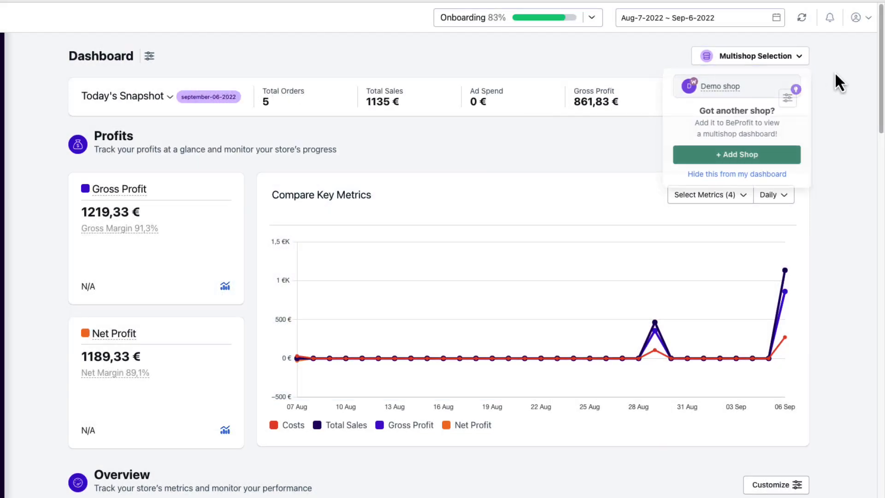
{"action": "left_click", "coordinate": [796, 97]}
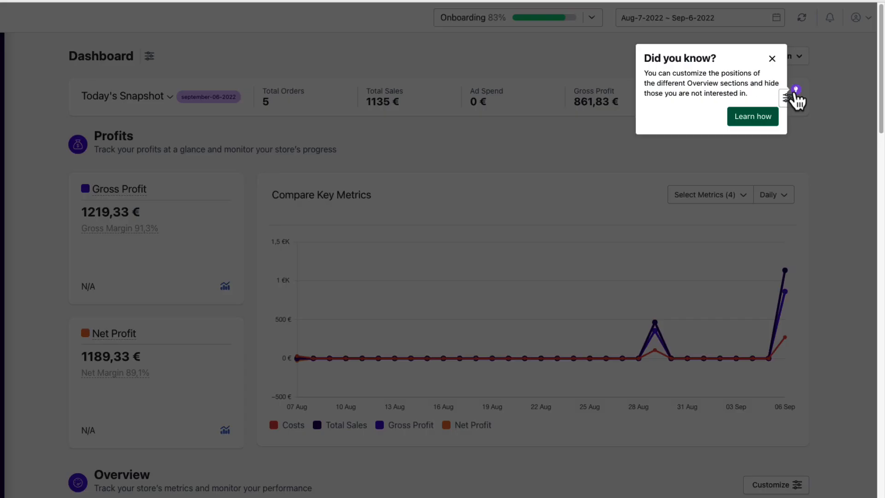
{"action": "left_click", "coordinate": [772, 59]}
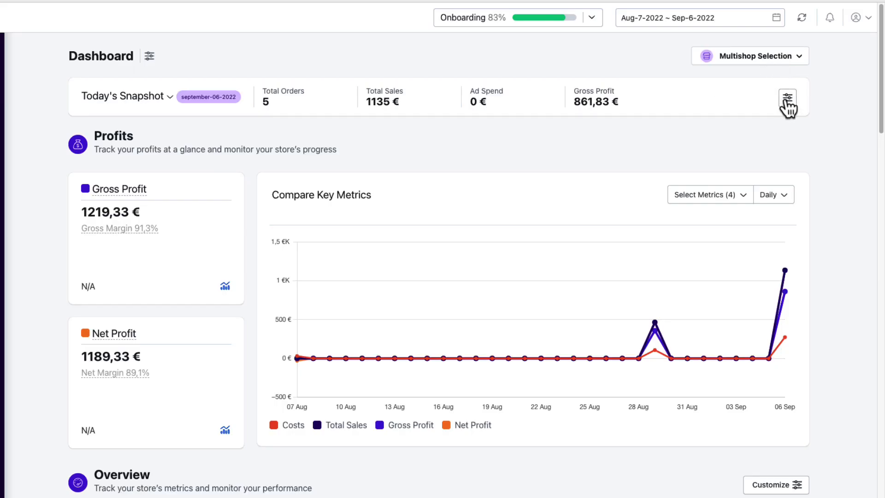
- Review the metrics available for the dashboard snapshot, and close its customization without saving
{"action": "left_click", "coordinate": [787, 99]}
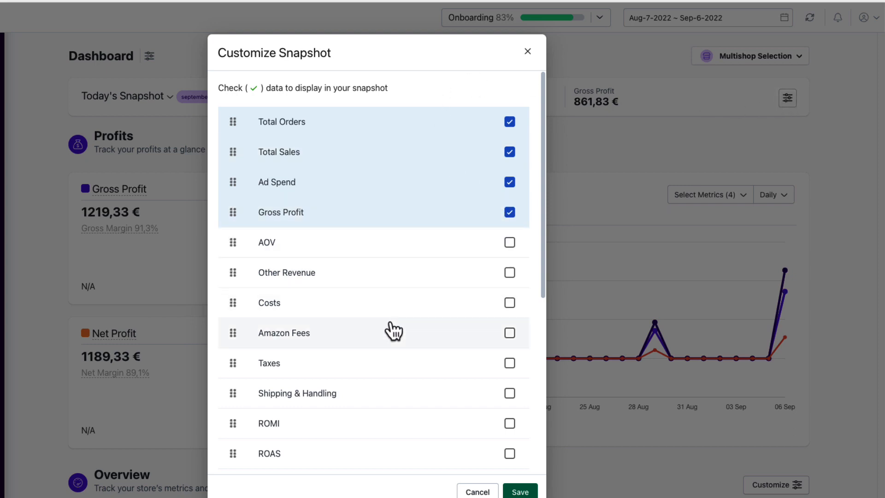
{"action": "scroll", "coordinate": [421, 317], "scroll_direction": "down", "scroll_amount": 5}
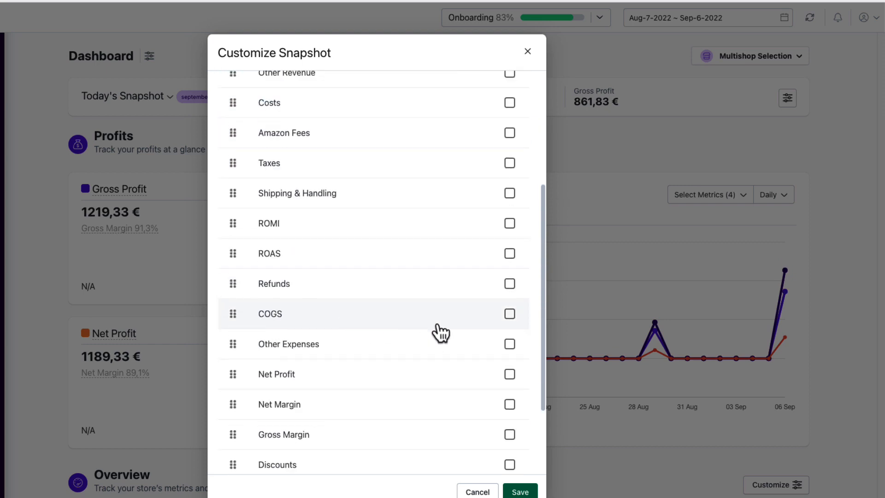
{"action": "left_click", "coordinate": [526, 53]}
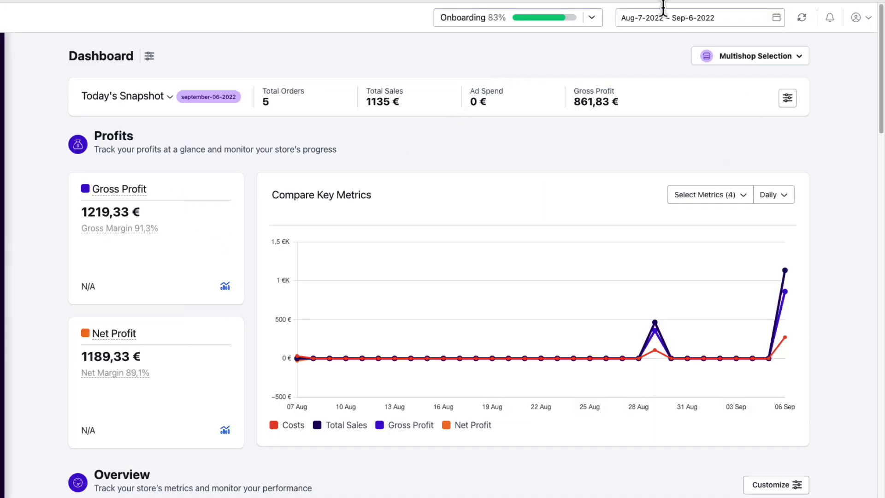
- Set the dashboard's date range to This Year
{"action": "left_click", "coordinate": [622, 20]}
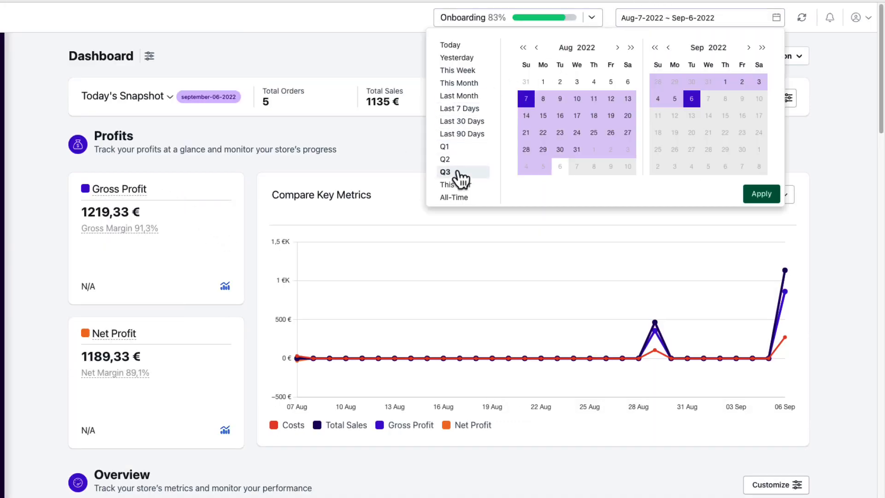
{"action": "left_click", "coordinate": [458, 187]}
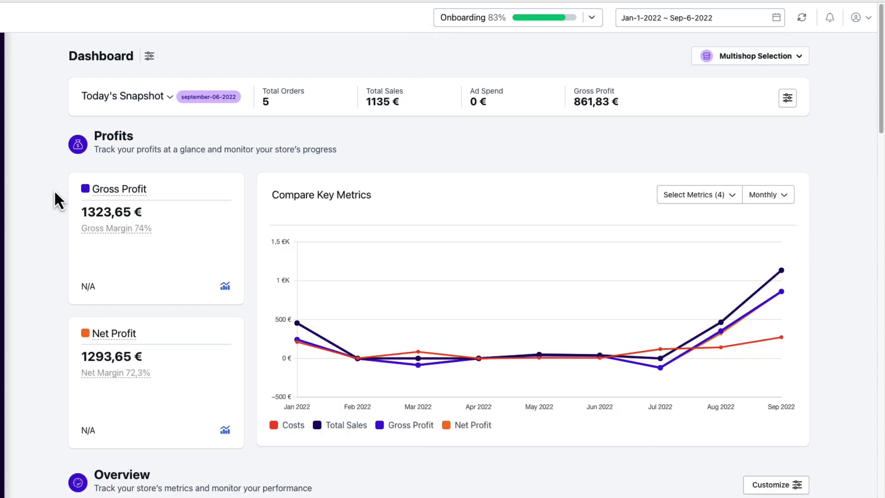
- Open the Gross Profit trend chart and view the charts of the other metrics, from Total Orders through Refunds
{"action": "scroll", "coordinate": [67, 241], "scroll_direction": "down", "scroll_amount": 3}
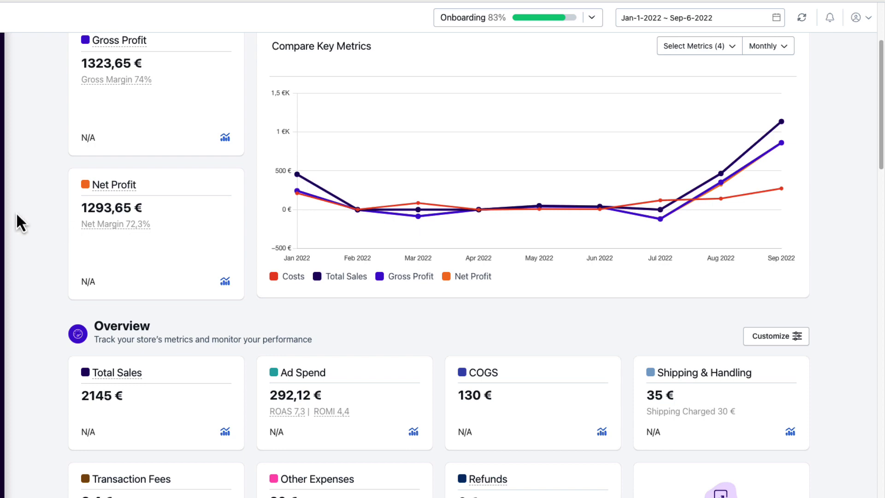
{"action": "left_click", "coordinate": [226, 140]}
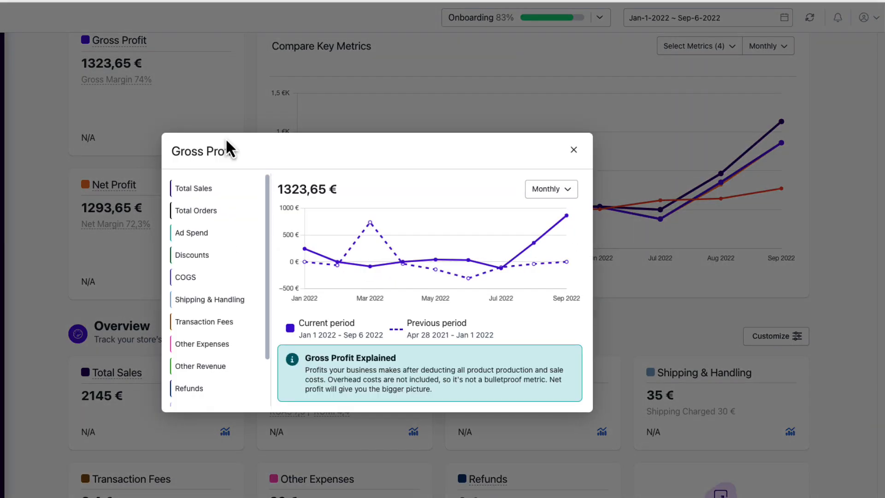
{"action": "left_click", "coordinate": [205, 212]}
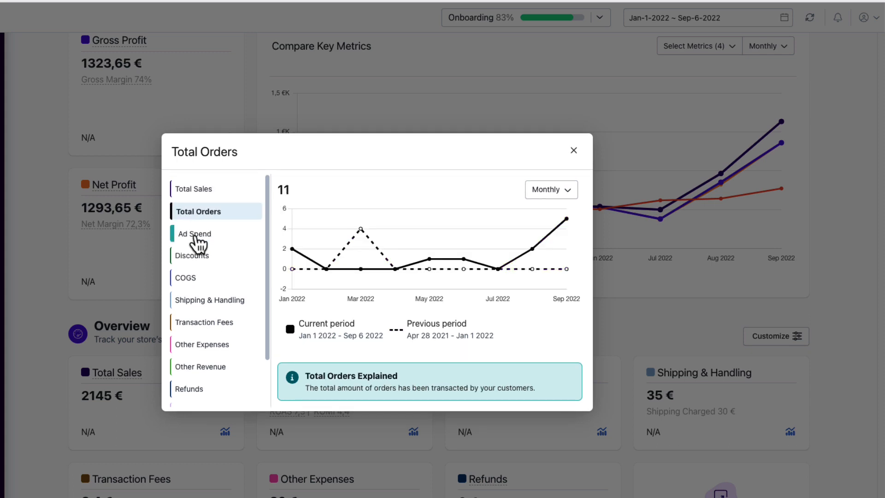
{"action": "left_click", "coordinate": [197, 235]}
{"action": "left_click", "coordinate": [195, 256]}
{"action": "left_click", "coordinate": [185, 281]}
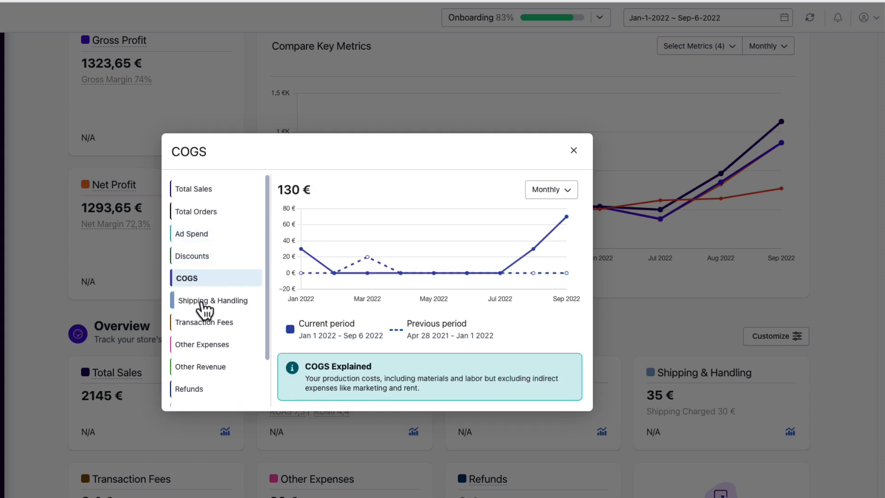
{"action": "left_click", "coordinate": [204, 303]}
{"action": "left_click", "coordinate": [205, 325]}
{"action": "left_click", "coordinate": [201, 348]}
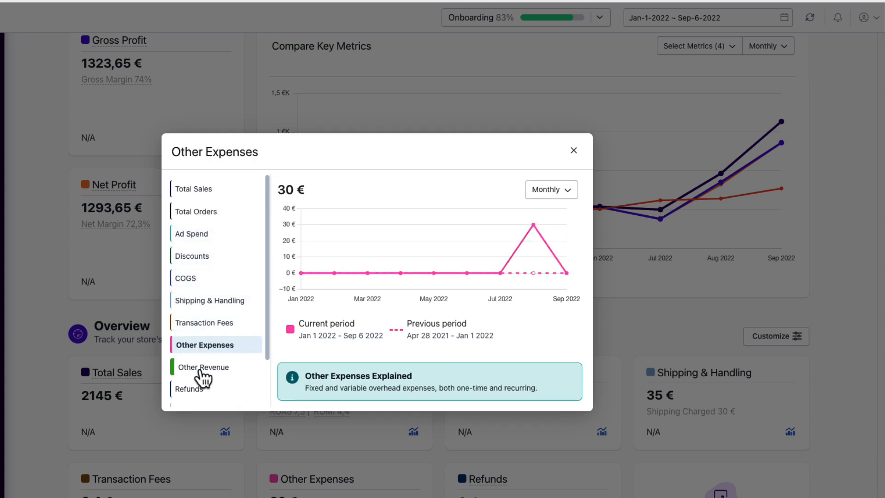
{"action": "left_click", "coordinate": [198, 390]}
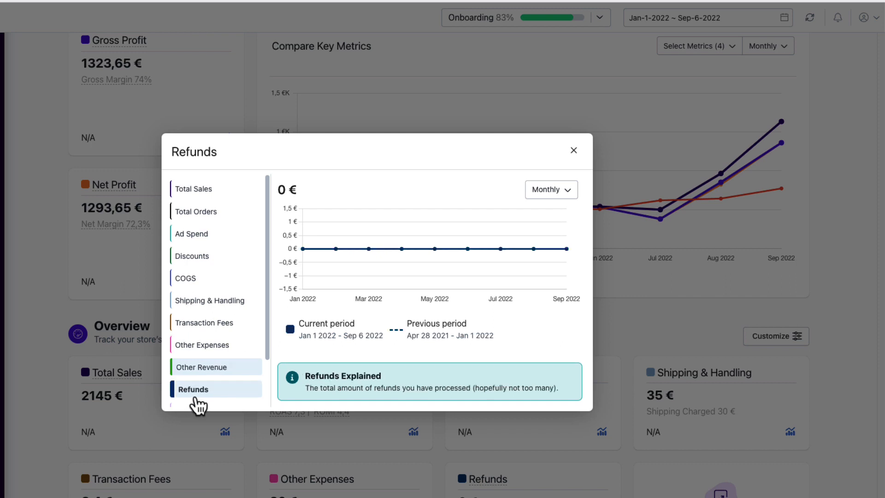
- View the Refunds chart by week, return it to monthly, and close the metric details
{"action": "left_click", "coordinate": [567, 193]}
{"action": "left_click", "coordinate": [566, 232]}
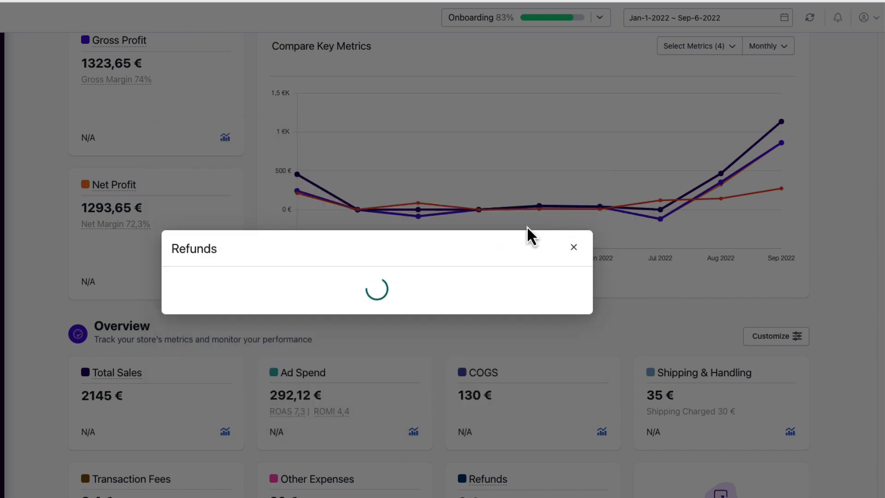
{"action": "left_click", "coordinate": [559, 195]}
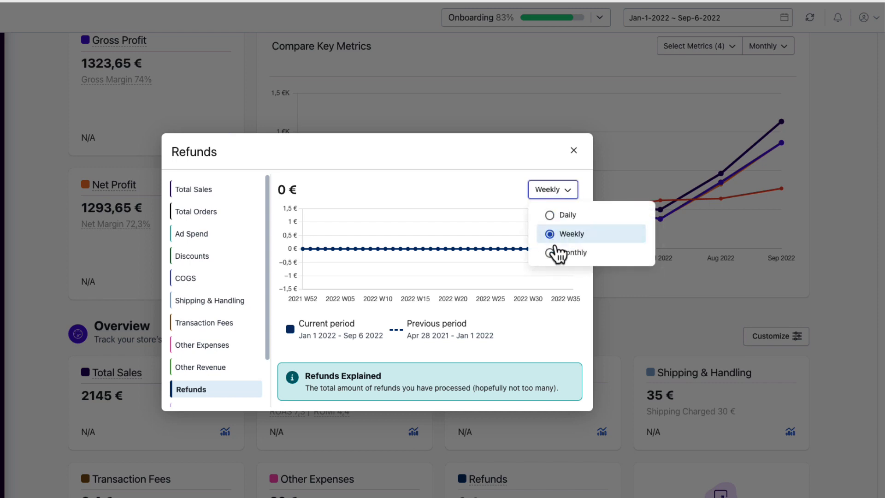
{"action": "left_click", "coordinate": [555, 251]}
{"action": "left_click", "coordinate": [571, 195]}
- Add the Total Orders and Discounts tiles to the dashboard's Overview section and save
{"action": "scroll", "coordinate": [130, 254], "scroll_direction": "down", "scroll_amount": 5}
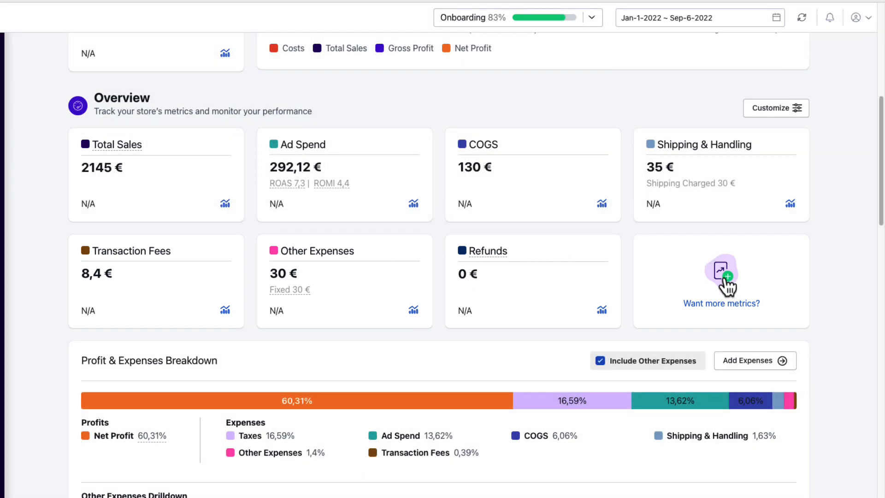
{"action": "left_click", "coordinate": [723, 275]}
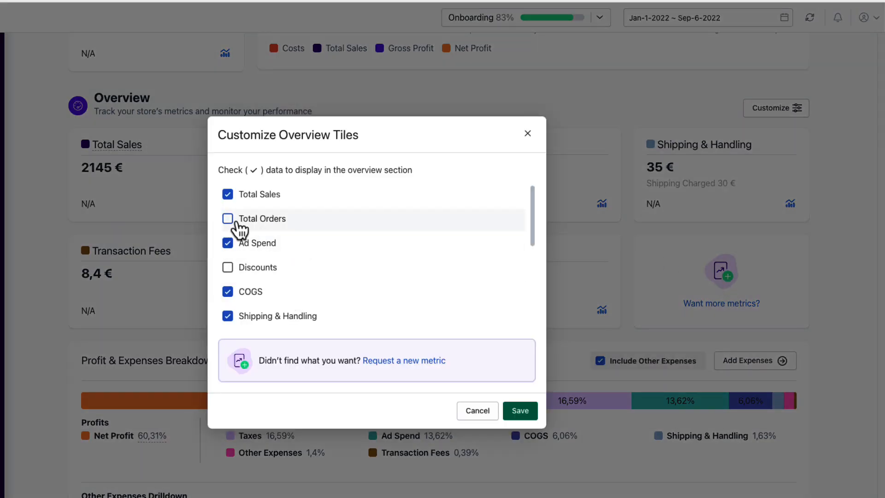
{"action": "left_click", "coordinate": [227, 219]}
{"action": "left_click", "coordinate": [227, 268]}
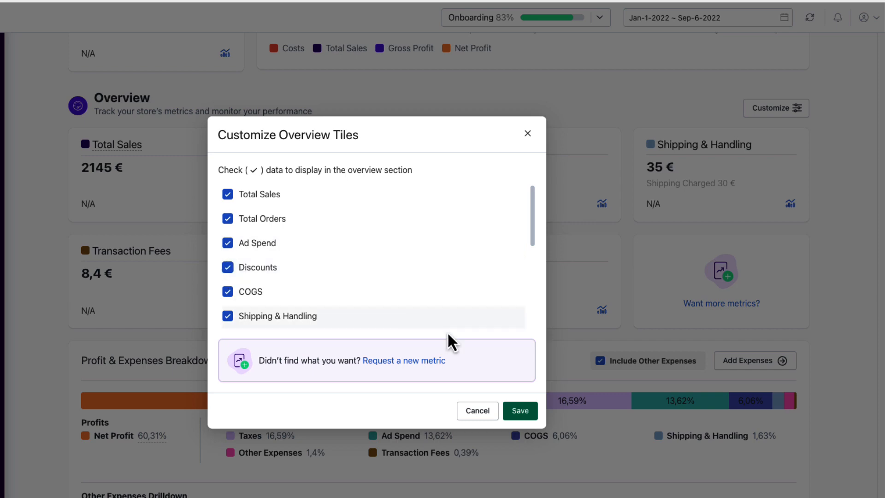
{"action": "left_click", "coordinate": [517, 410]}
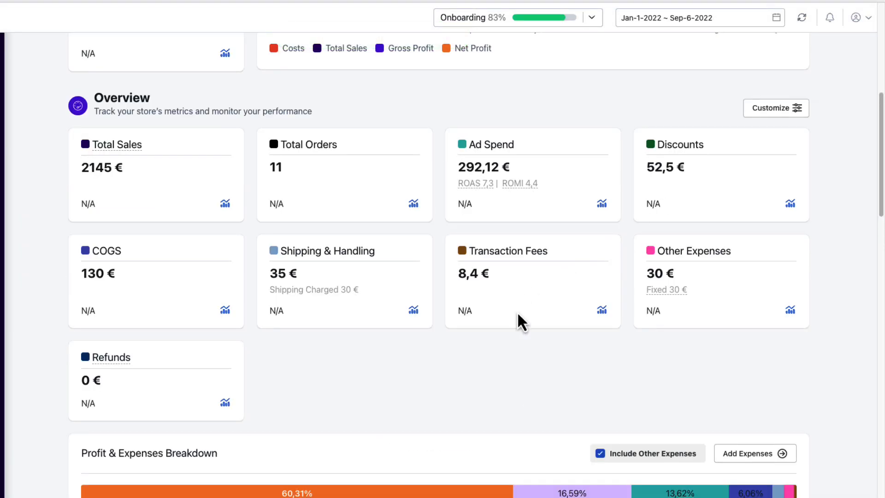
- Start a new custom report from the dashboard, named "Weekly orders", in the Orders category
{"action": "scroll", "coordinate": [410, 380], "scroll_direction": "down", "scroll_amount": 6}
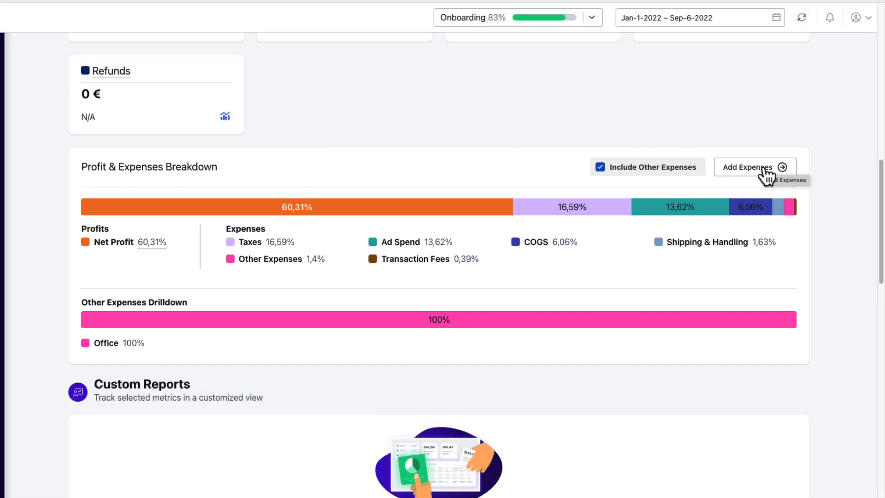
{"action": "scroll", "coordinate": [546, 301], "scroll_direction": "down", "scroll_amount": 4}
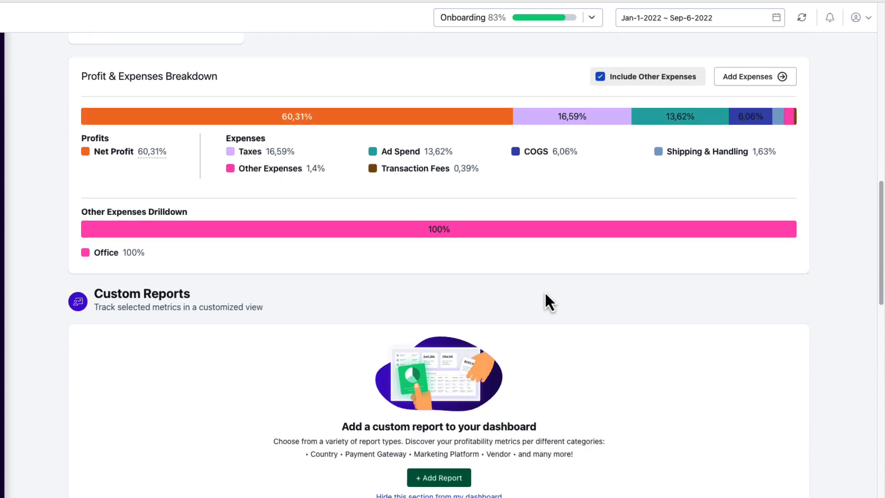
{"action": "scroll", "coordinate": [545, 295], "scroll_direction": "down", "scroll_amount": 3}
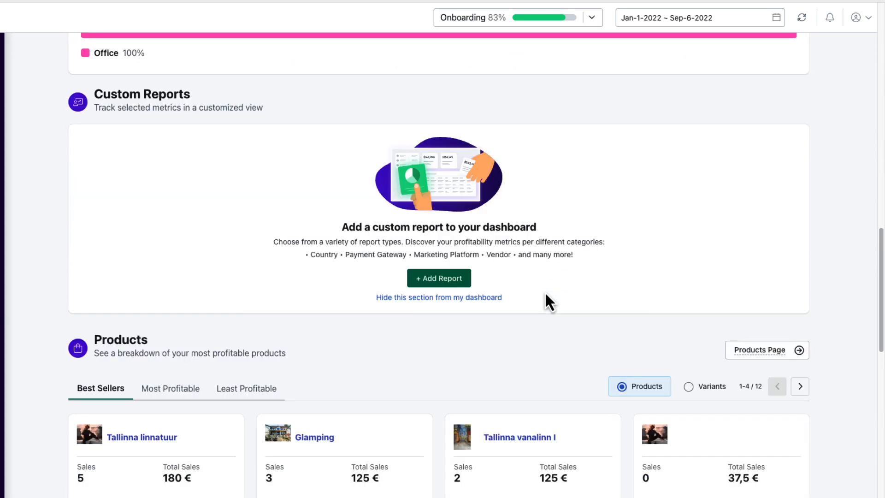
{"action": "left_click", "coordinate": [447, 278]}
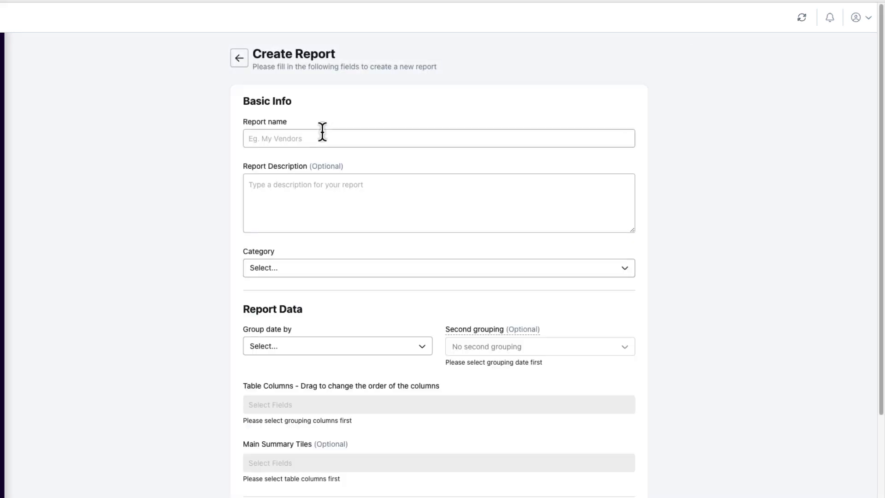
{"action": "left_click", "coordinate": [298, 142]}
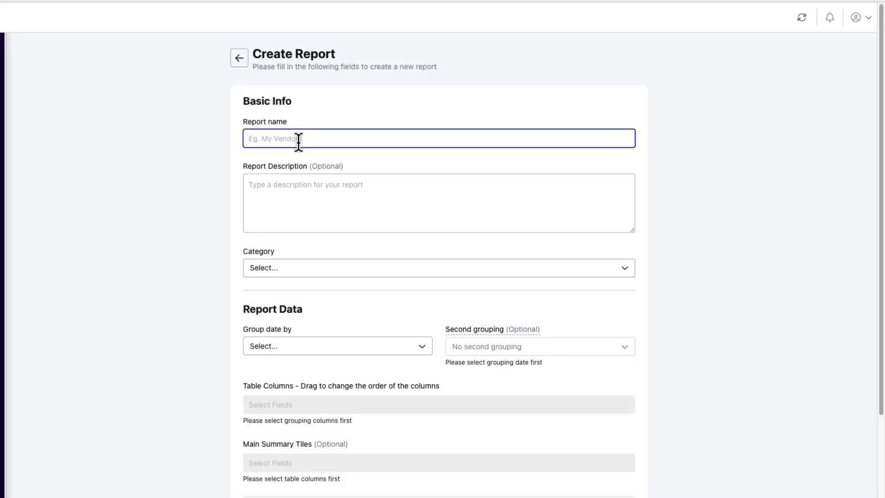
{"action": "type", "text": "Weekly orders"}
{"action": "left_click", "coordinate": [297, 271]}
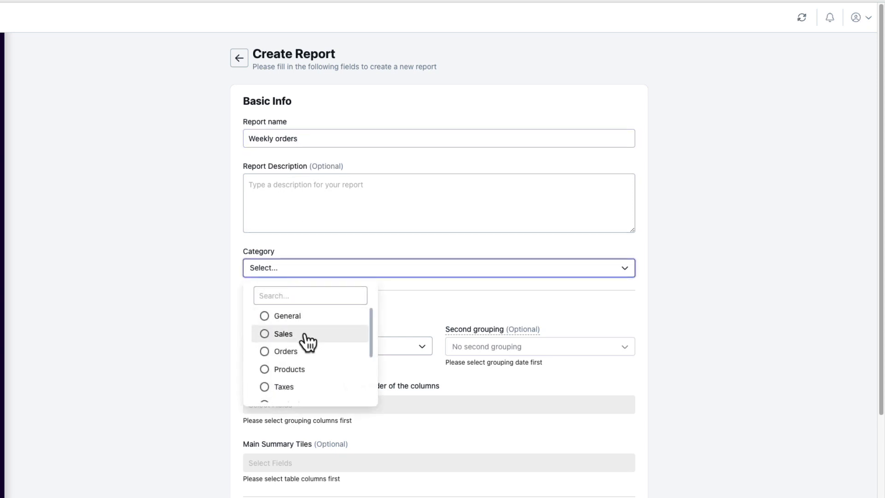
{"action": "left_click", "coordinate": [284, 353]}
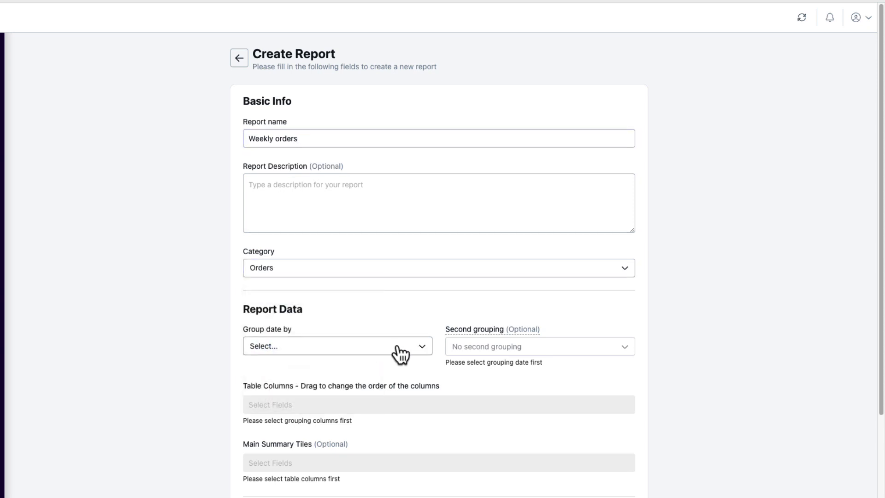
- Group the report's dates by week, and look through the second grouping options without choosing one
{"action": "scroll", "coordinate": [419, 326], "scroll_direction": "down", "scroll_amount": 3}
{"action": "left_click", "coordinate": [318, 185]}
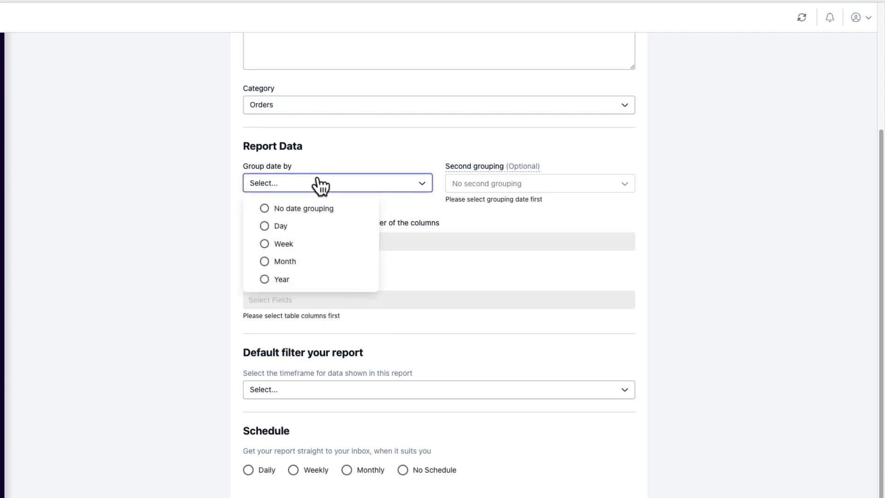
{"action": "left_click", "coordinate": [269, 244]}
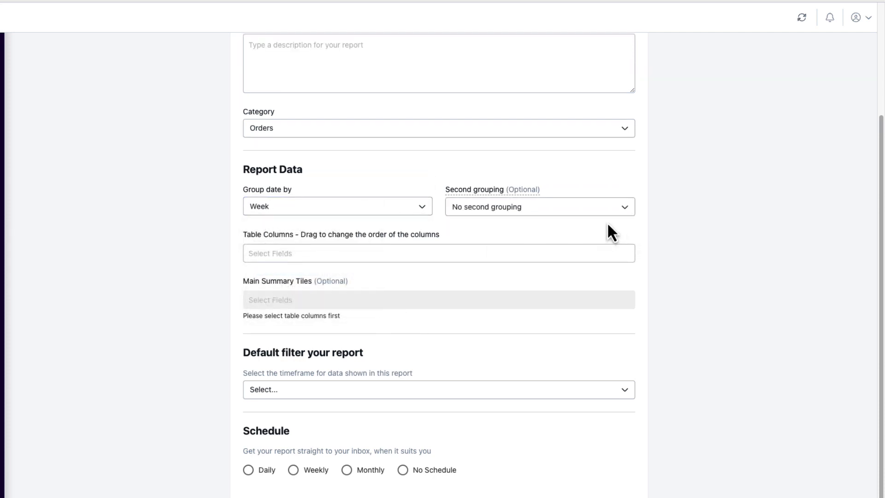
{"action": "left_click", "coordinate": [502, 207]}
{"action": "scroll", "coordinate": [530, 297], "scroll_direction": "down", "scroll_amount": 1}
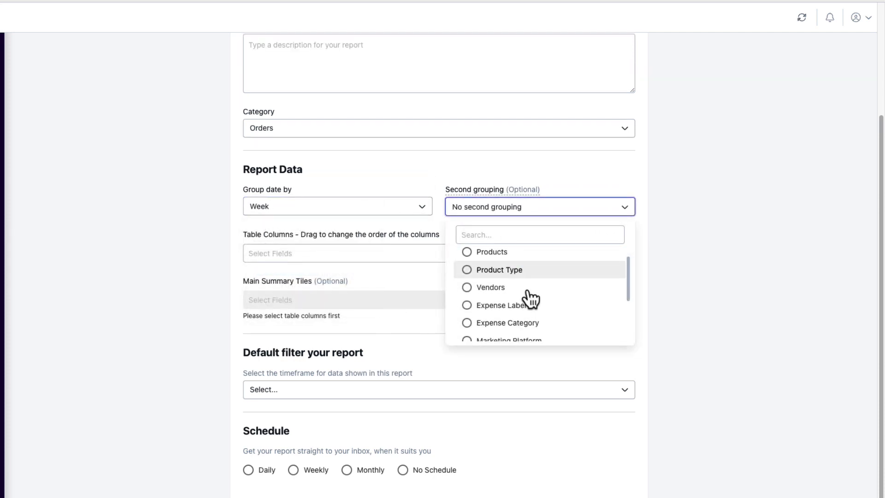
{"action": "scroll", "coordinate": [530, 299], "scroll_direction": "down", "scroll_amount": 5}
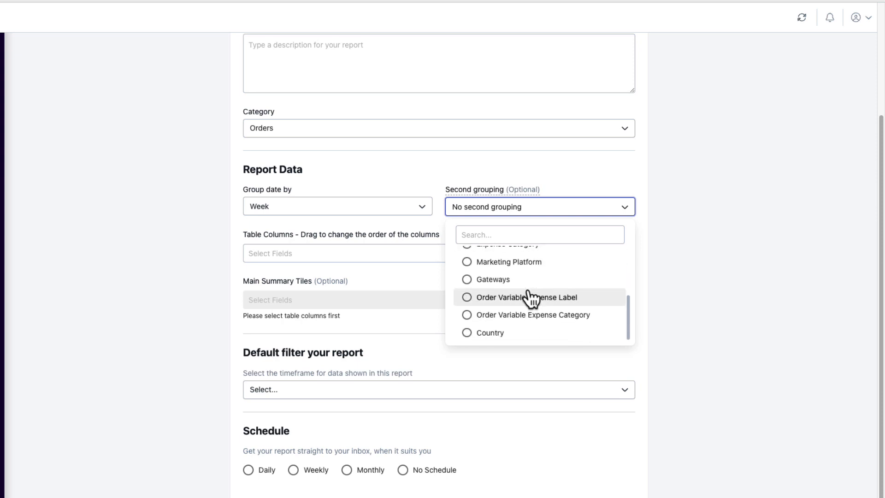
{"action": "left_click", "coordinate": [562, 171]}
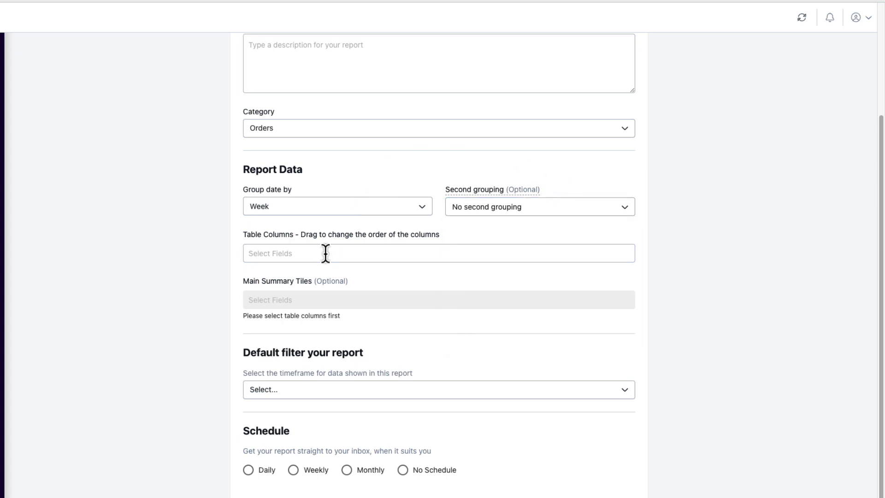
- Add Ad Spend, Net Profit, Gross Profit, Total Orders and Transaction Fees as the report's table columns
{"action": "left_click", "coordinate": [290, 252]}
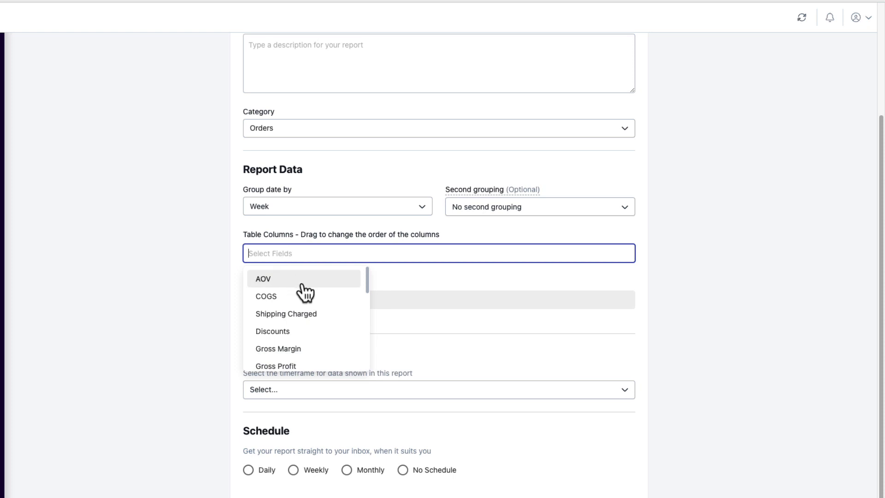
{"action": "scroll", "coordinate": [307, 292], "scroll_direction": "down", "scroll_amount": 4}
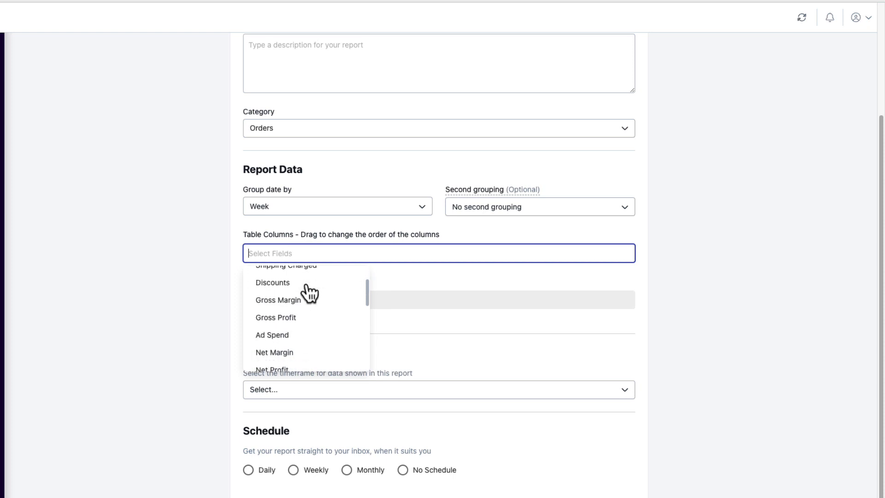
{"action": "left_click", "coordinate": [277, 295]}
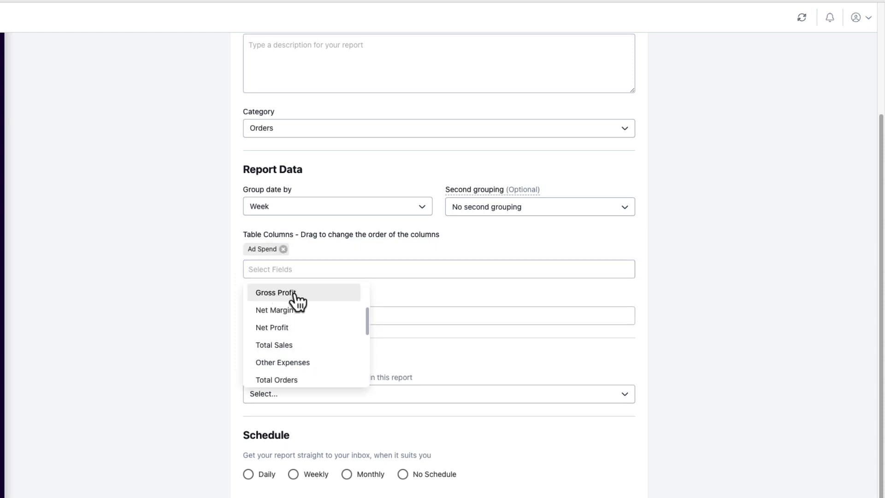
{"action": "left_click", "coordinate": [286, 328]}
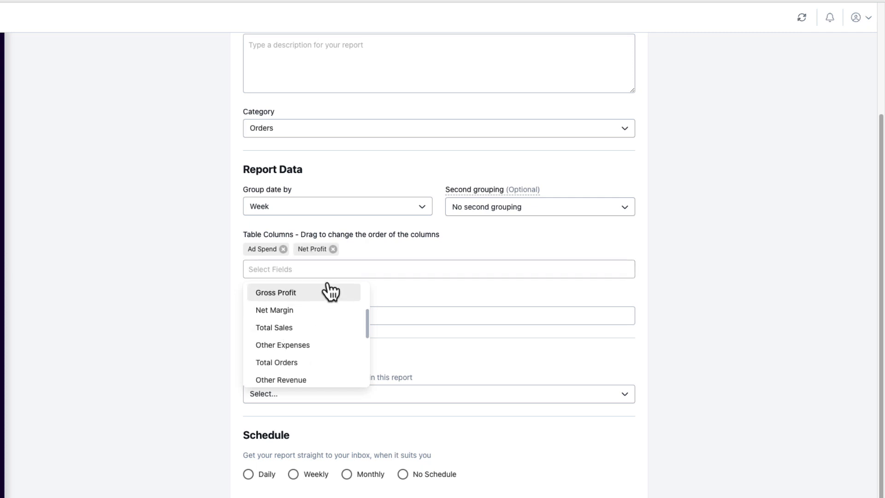
{"action": "left_click", "coordinate": [297, 297]}
{"action": "scroll", "coordinate": [304, 313], "scroll_direction": "down", "scroll_amount": 3}
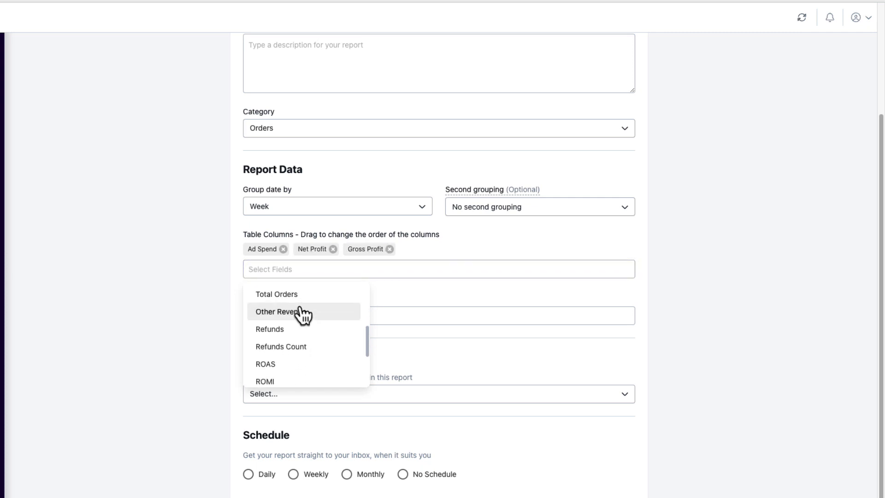
{"action": "left_click", "coordinate": [296, 301]}
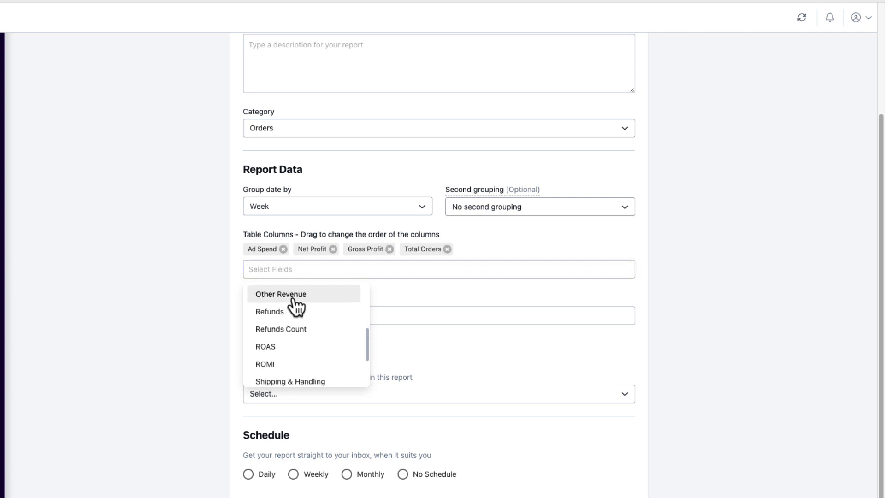
{"action": "scroll", "coordinate": [294, 336], "scroll_direction": "down", "scroll_amount": 1}
{"action": "left_click", "coordinate": [291, 381]}
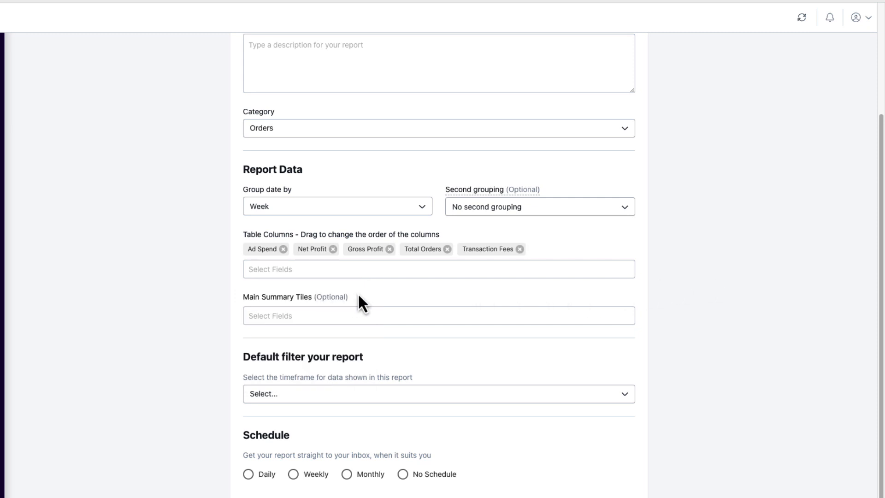
- Add Ad Spend, Net Profit, Gross Profit, Total Orders and Transaction Fees as the report's main summary tiles
{"action": "left_click", "coordinate": [295, 316]}
{"action": "left_click", "coordinate": [273, 342]}
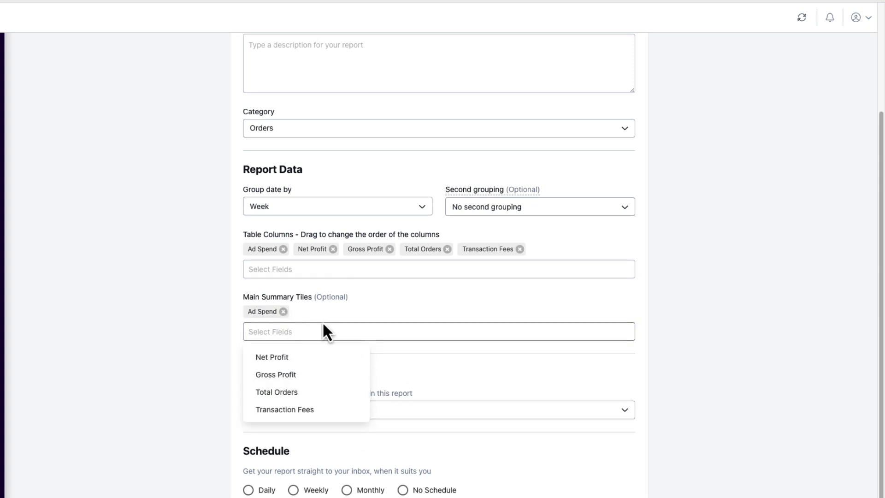
{"action": "left_click", "coordinate": [279, 360]}
{"action": "left_click", "coordinate": [297, 360]}
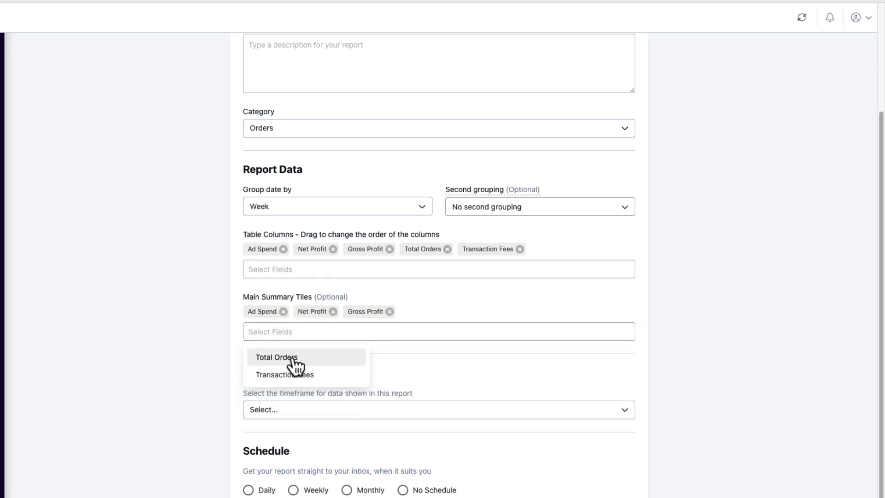
{"action": "left_click", "coordinate": [291, 363]}
{"action": "left_click", "coordinate": [299, 366]}
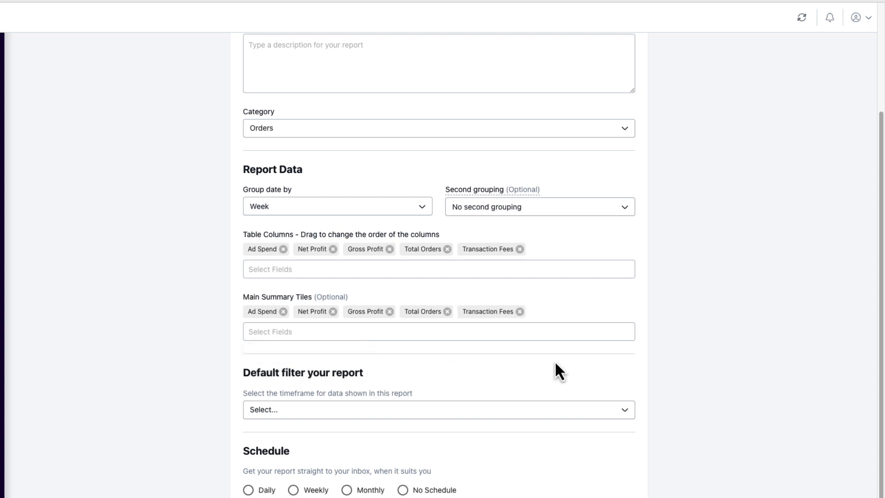
- Set the report's default timeframe filter to Last 7 Days
{"action": "scroll", "coordinate": [556, 363], "scroll_direction": "down", "scroll_amount": 1}
{"action": "left_click", "coordinate": [312, 393]}
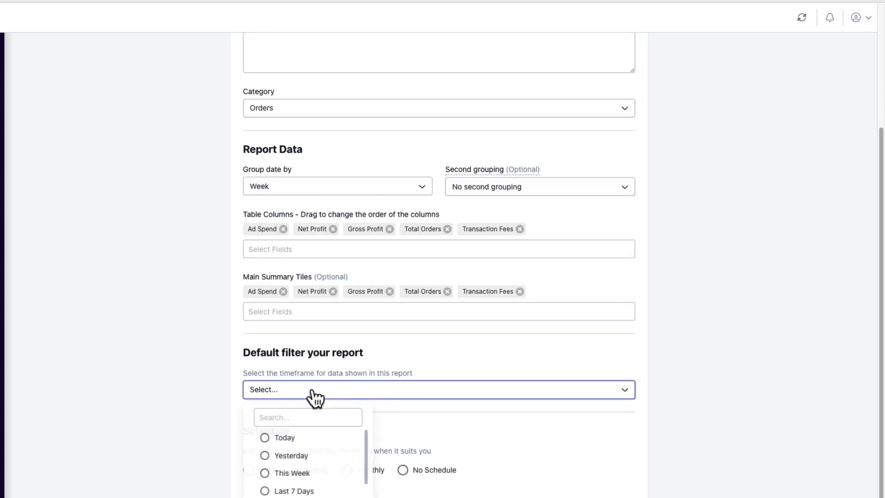
{"action": "scroll", "coordinate": [299, 479], "scroll_direction": "down", "scroll_amount": 2}
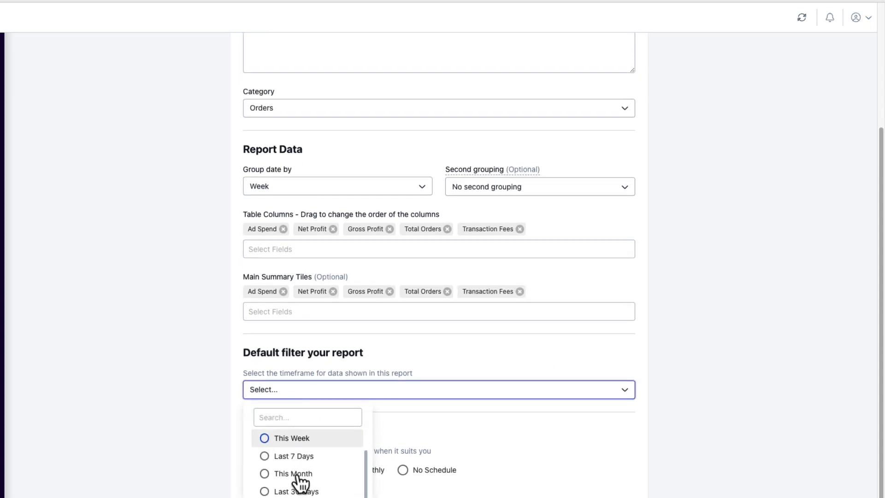
{"action": "left_click", "coordinate": [267, 455]}
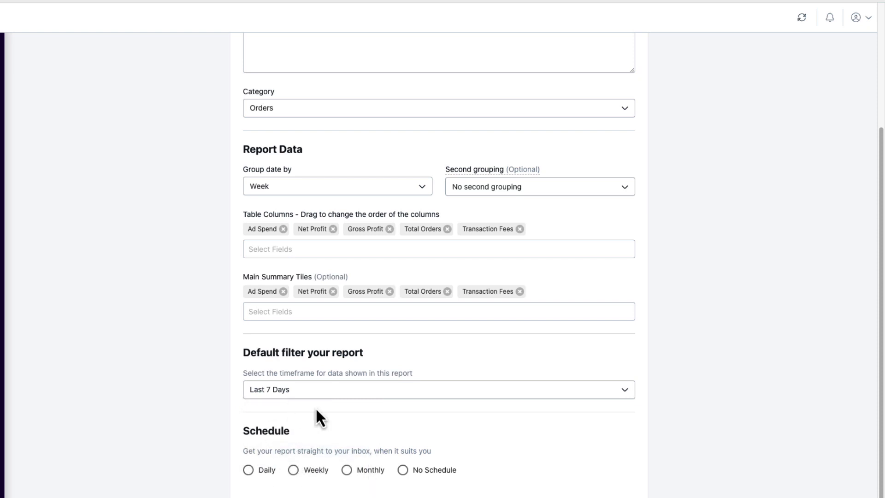
- Schedule the report weekly on Monday at 1 AM and activate the email recipients field
{"action": "left_click", "coordinate": [295, 470]}
{"action": "scroll", "coordinate": [553, 482], "scroll_direction": "down", "scroll_amount": 3}
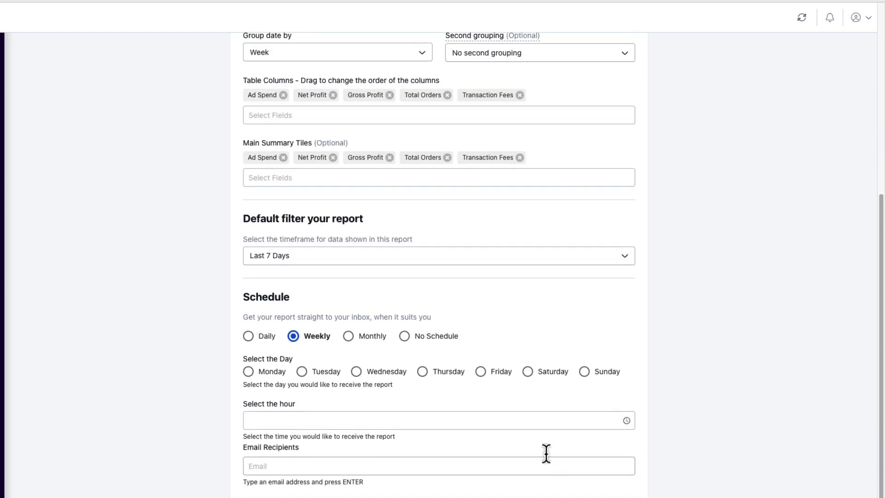
{"action": "left_click", "coordinate": [248, 372]}
{"action": "left_click", "coordinate": [322, 418]}
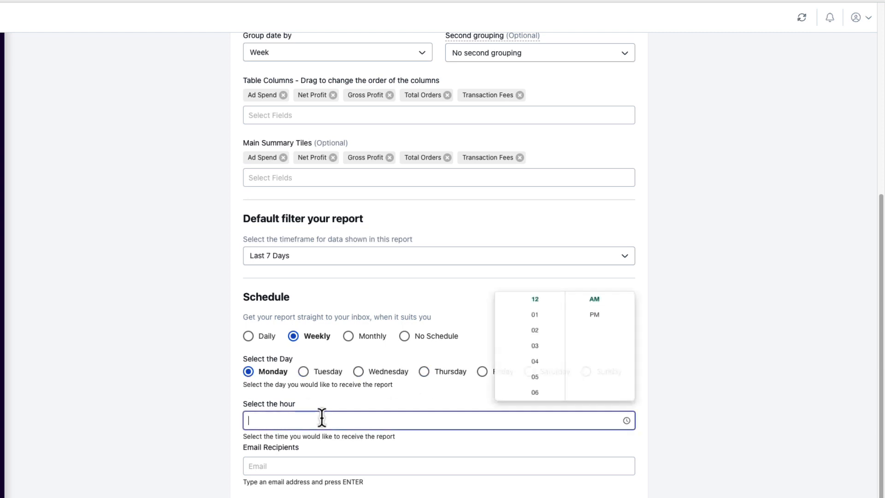
{"action": "left_click", "coordinate": [536, 315]}
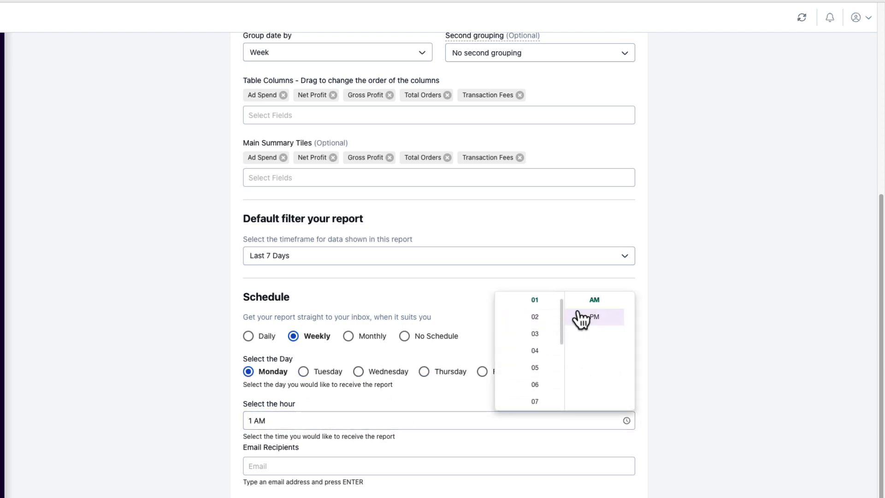
{"action": "left_click", "coordinate": [714, 329]}
{"action": "left_click", "coordinate": [288, 466]}
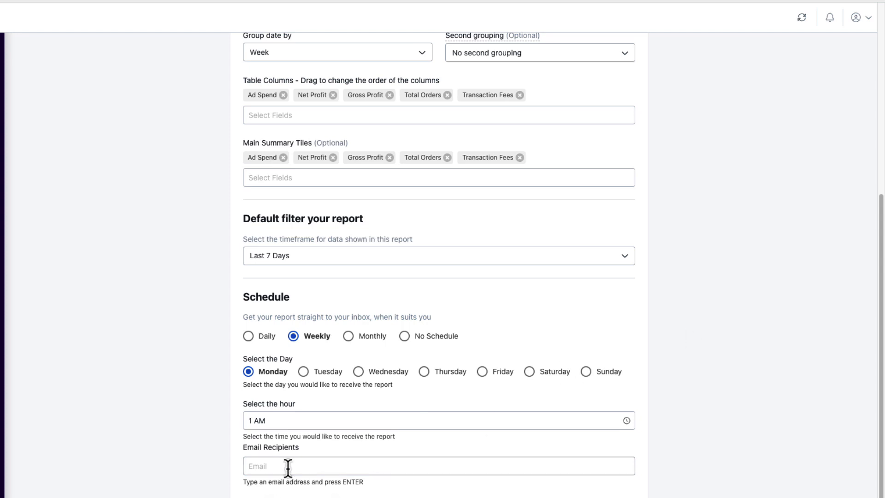
{"action": "left_click", "coordinate": [290, 464]}
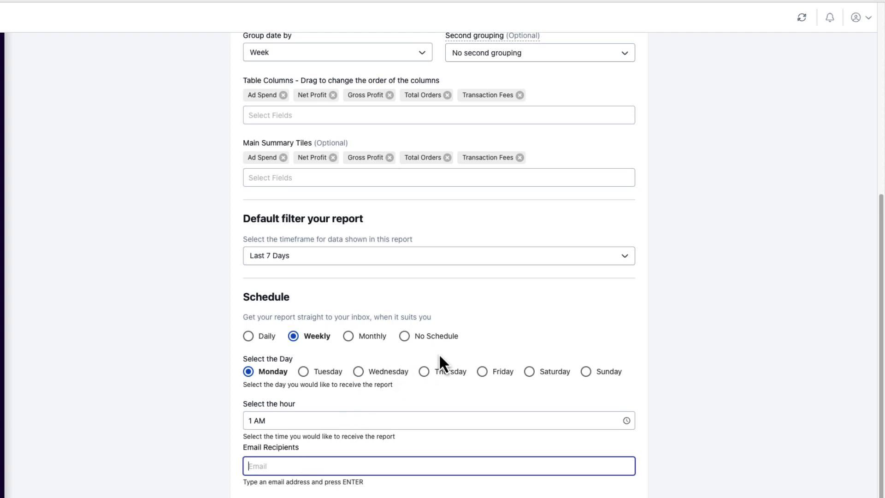
- Compare the most profitable, least profitable and best-selling products in the dashboard's Products section
{"action": "scroll", "coordinate": [446, 348], "scroll_direction": "up", "scroll_amount": 7}
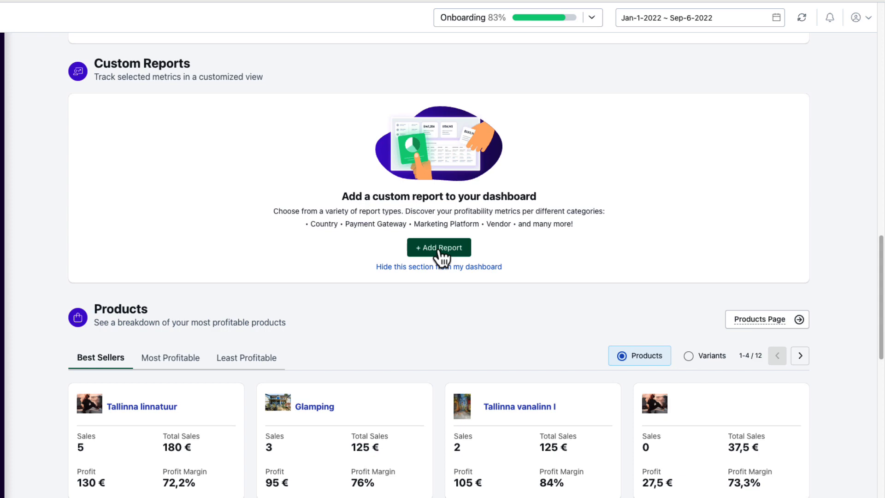
{"action": "scroll", "coordinate": [405, 304], "scroll_direction": "down", "scroll_amount": 5}
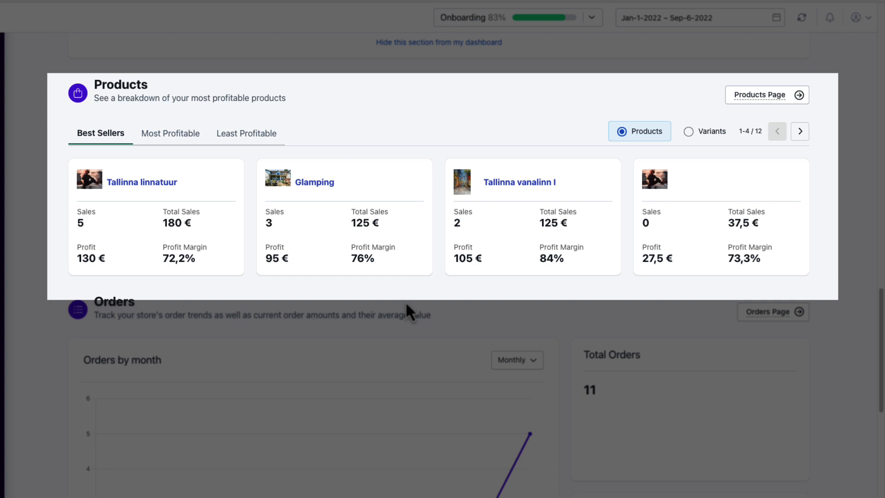
{"action": "left_click", "coordinate": [171, 139]}
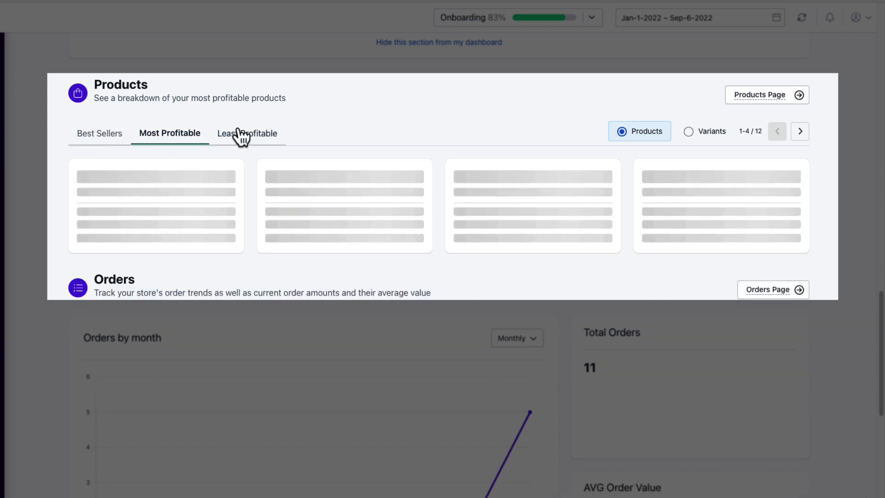
{"action": "left_click", "coordinate": [257, 138]}
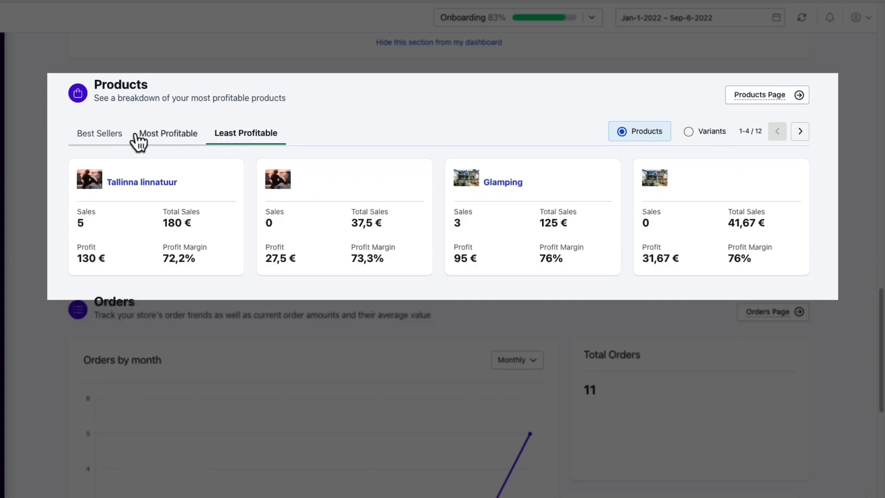
{"action": "left_click", "coordinate": [105, 138]}
- Open the full Products page from the dashboard's Products section, view the product list, and return to the dashboard
{"action": "scroll", "coordinate": [74, 244], "scroll_direction": "down", "scroll_amount": 2}
{"action": "scroll", "coordinate": [88, 262], "scroll_direction": "up", "scroll_amount": 1}
{"action": "mouse_move", "coordinate": [765, 57]}
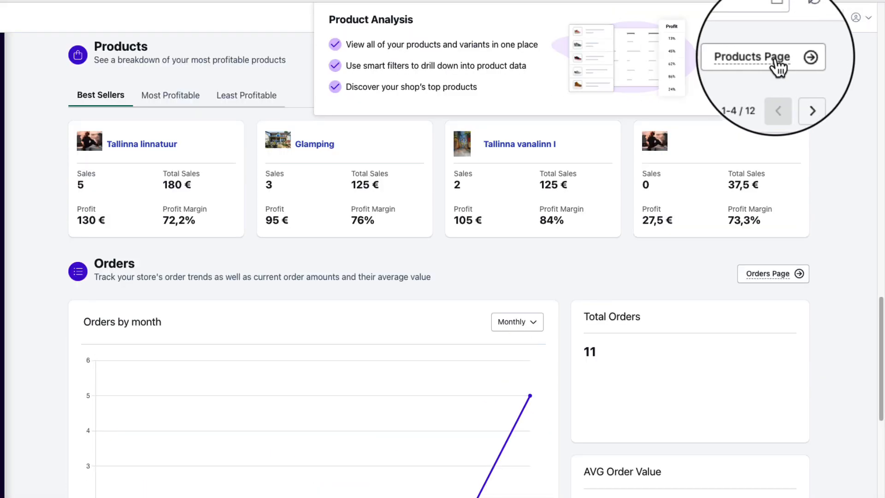
{"action": "left_click", "coordinate": [777, 61]}
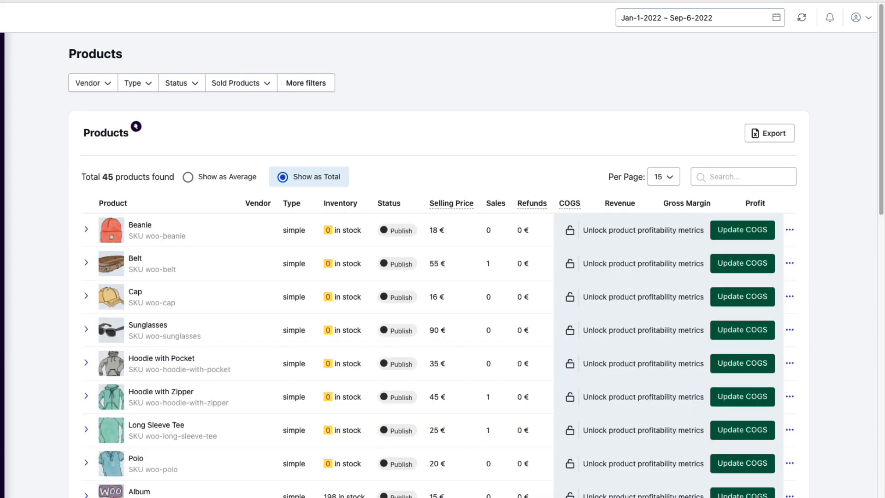
{"action": "left_click", "coordinate": [2, 84]}
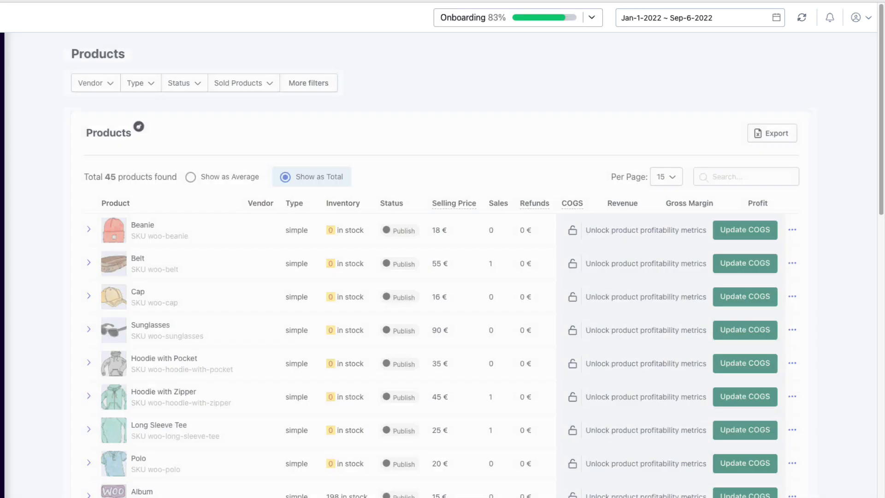
- Review the dashboard's Orders section and the ROAS, CAC and ad spend data in the Marketing section
{"action": "scroll", "coordinate": [403, 282], "scroll_direction": "down", "scroll_amount": 15}
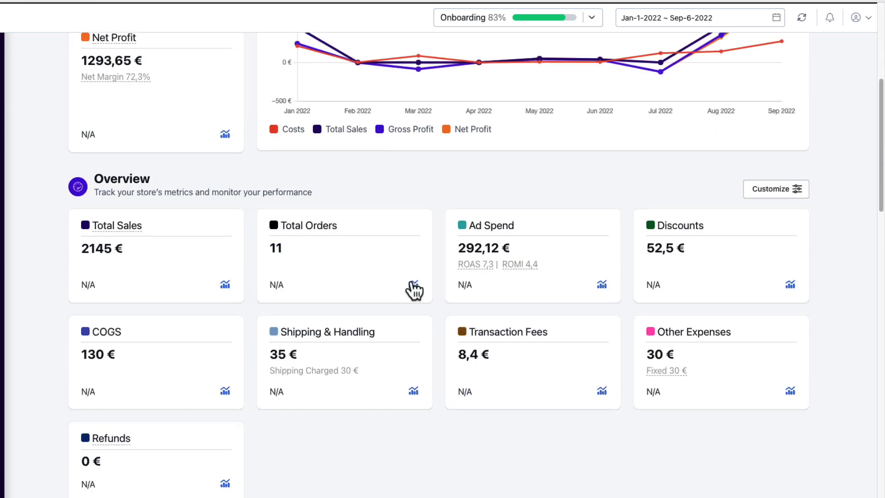
{"action": "scroll", "coordinate": [413, 280], "scroll_direction": "up", "scroll_amount": 2}
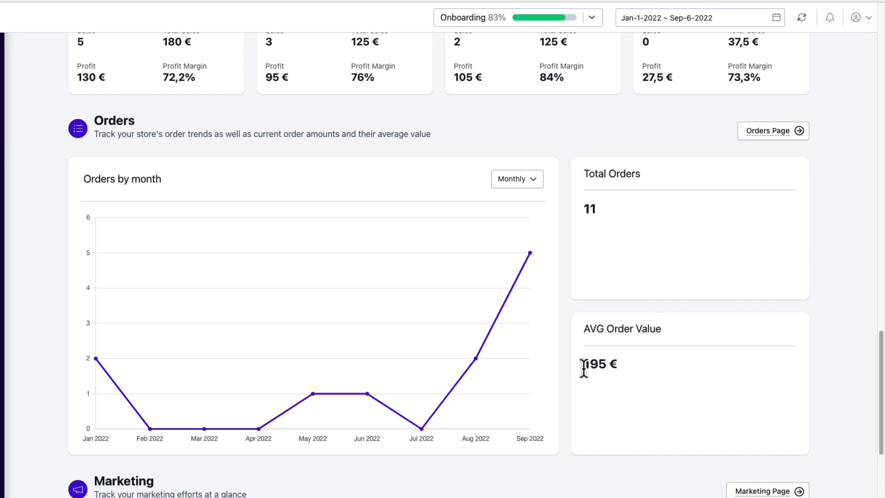
{"action": "scroll", "coordinate": [571, 371], "scroll_direction": "down", "scroll_amount": 6}
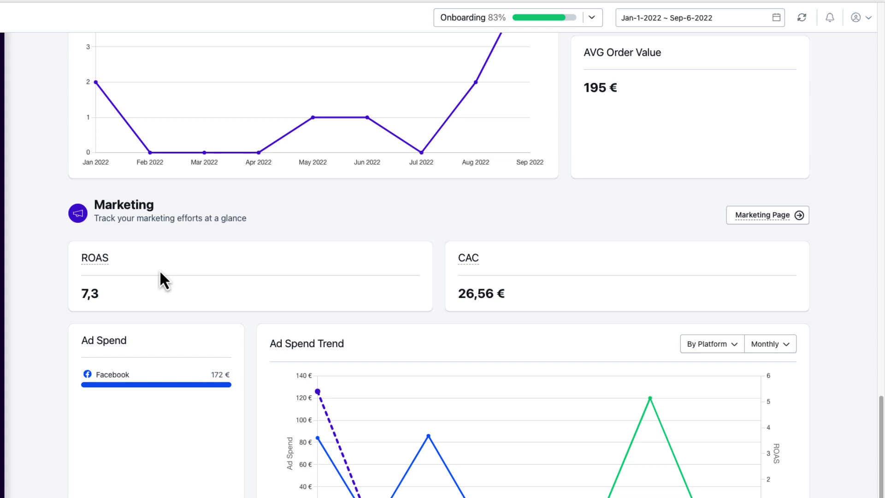
{"action": "scroll", "coordinate": [259, 224], "scroll_direction": "down", "scroll_amount": 2}
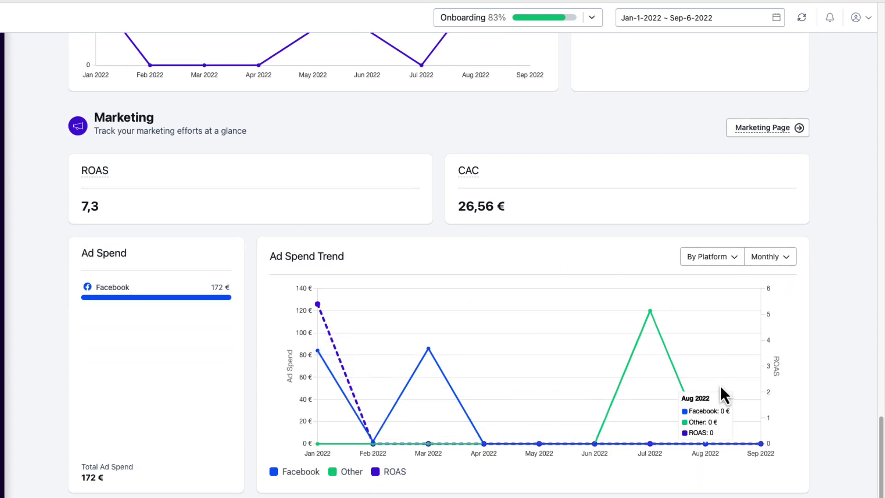
- Open the Products report from the Reports group
{"action": "scroll", "coordinate": [528, 375], "scroll_direction": "up", "scroll_amount": 8}
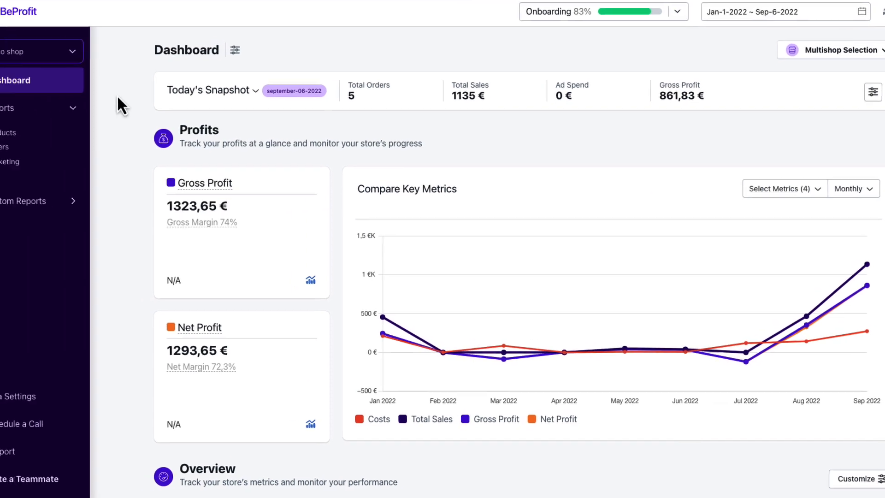
{"action": "left_click", "coordinate": [55, 112]}
{"action": "left_click", "coordinate": [54, 114]}
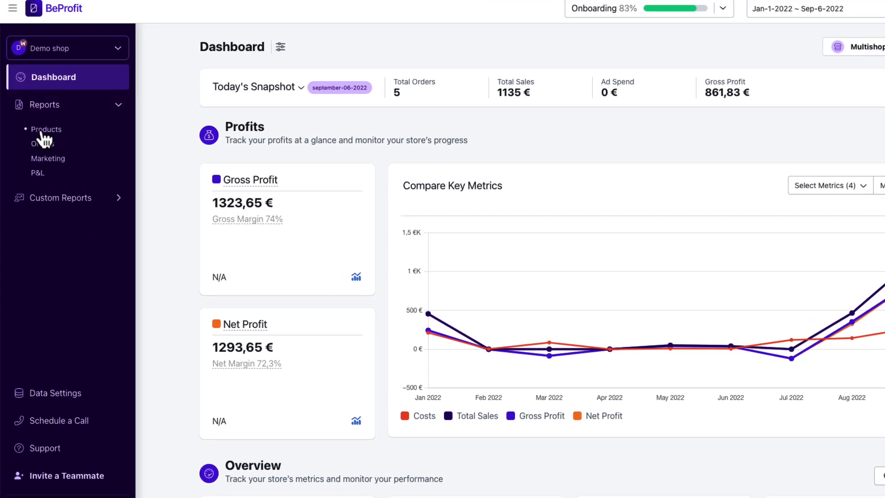
{"action": "left_click", "coordinate": [43, 133]}
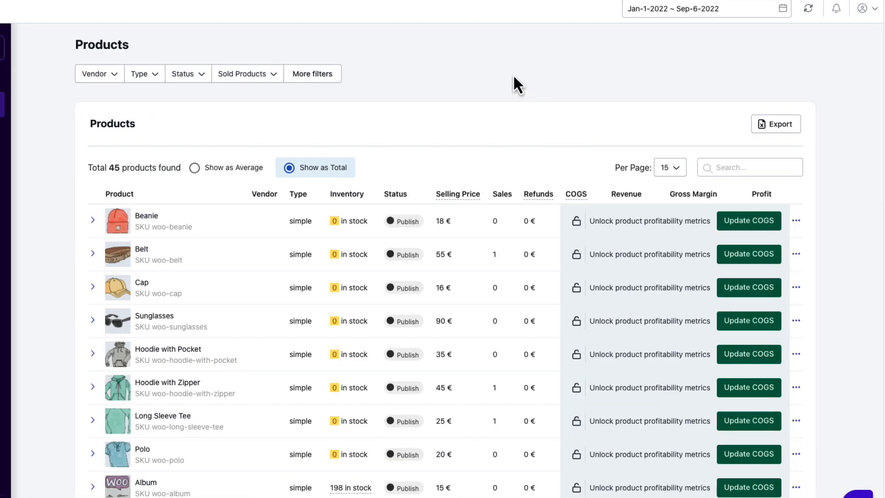
- Examine the Vendor, Type, Status and Sold Products filter options and the additional filters of the Products report without applying any
{"action": "left_click", "coordinate": [111, 79]}
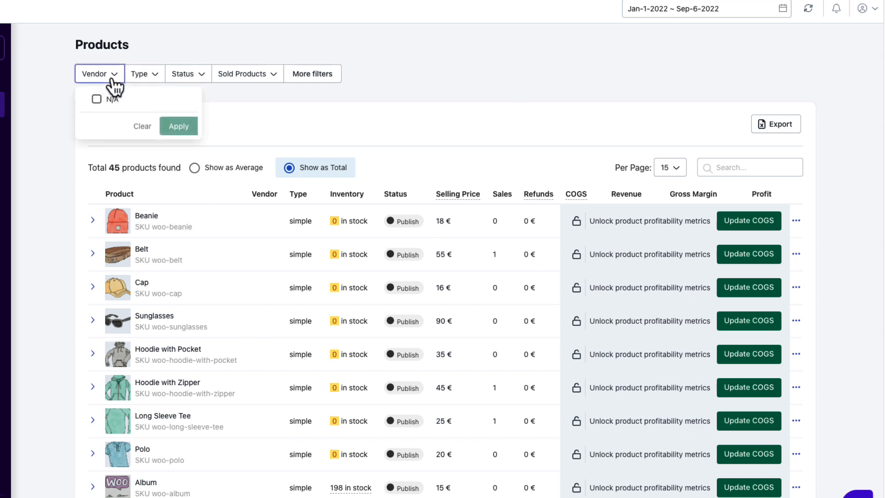
{"action": "left_click", "coordinate": [152, 77]}
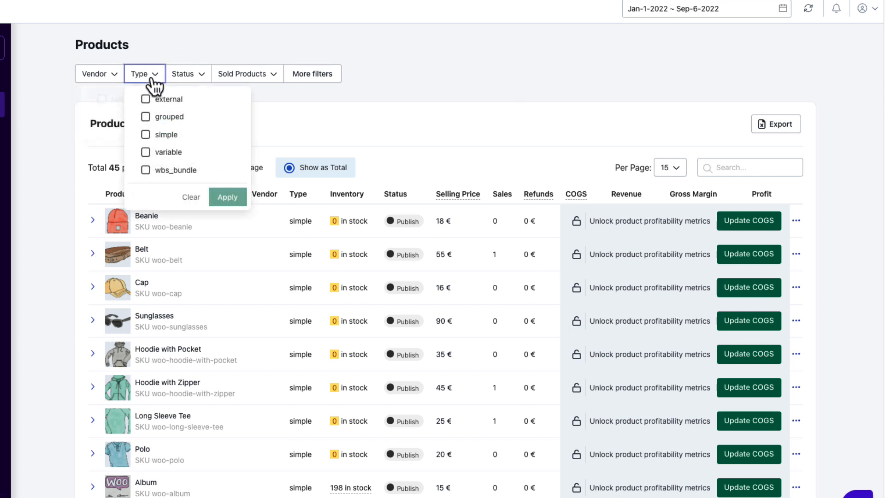
{"action": "left_click", "coordinate": [189, 81]}
{"action": "left_click", "coordinate": [267, 82]}
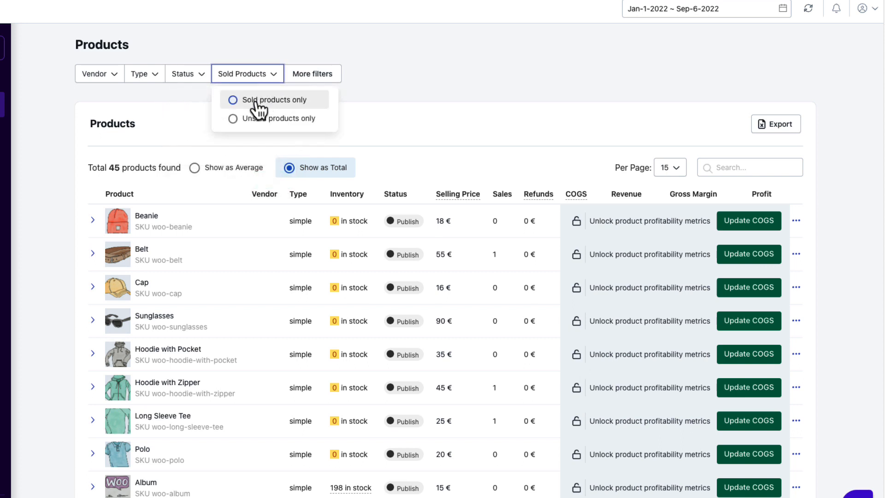
{"action": "left_click", "coordinate": [416, 56]}
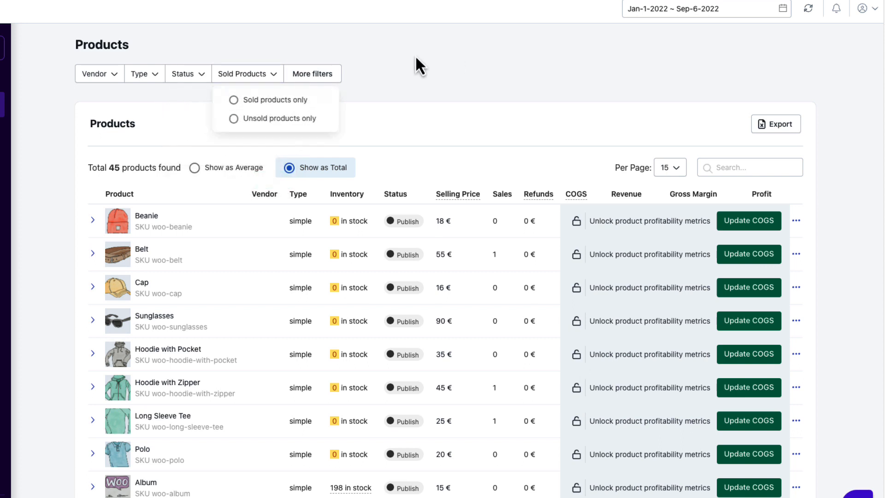
{"action": "left_click", "coordinate": [320, 79]}
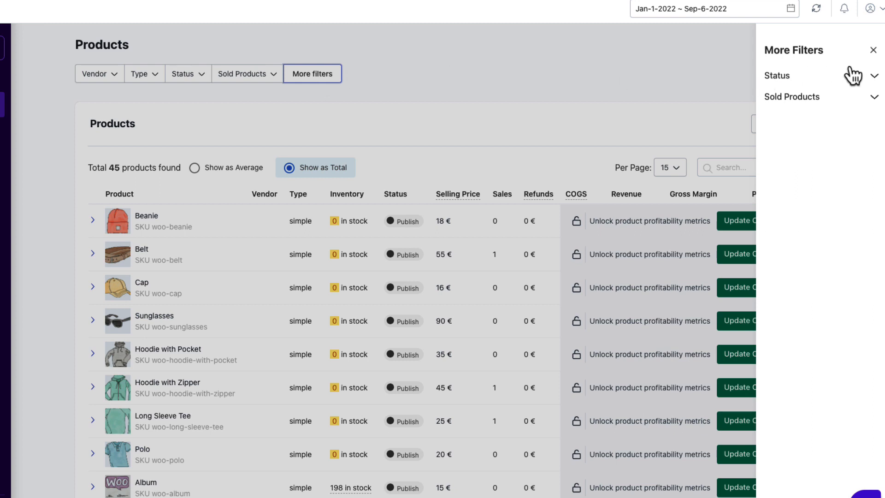
{"action": "left_click", "coordinate": [874, 75]}
{"action": "left_click", "coordinate": [873, 76]}
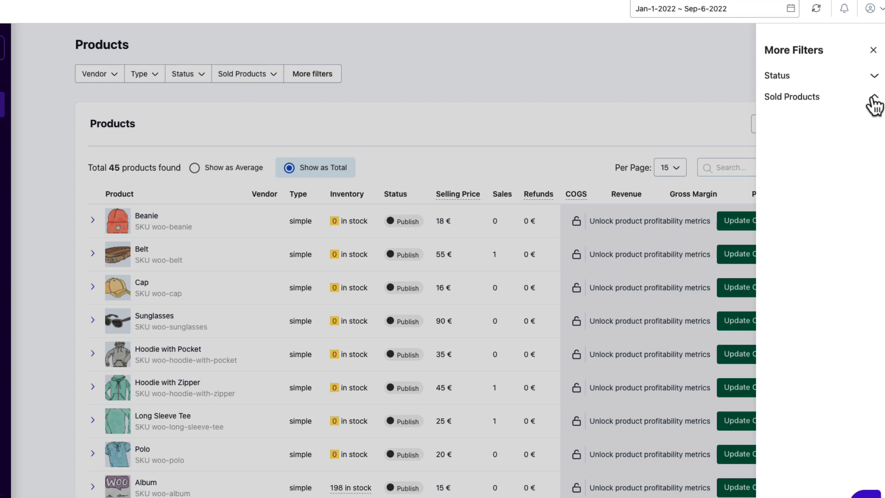
{"action": "left_click", "coordinate": [873, 97]}
{"action": "left_click", "coordinate": [725, 78]}
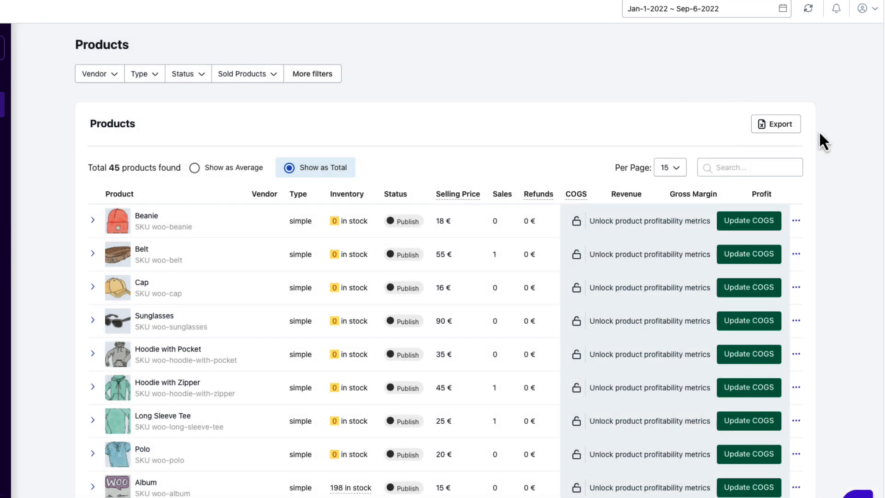
- Review the variant and product report export options without exporting, and check the Beanie product's variant details
{"action": "left_click", "coordinate": [777, 127]}
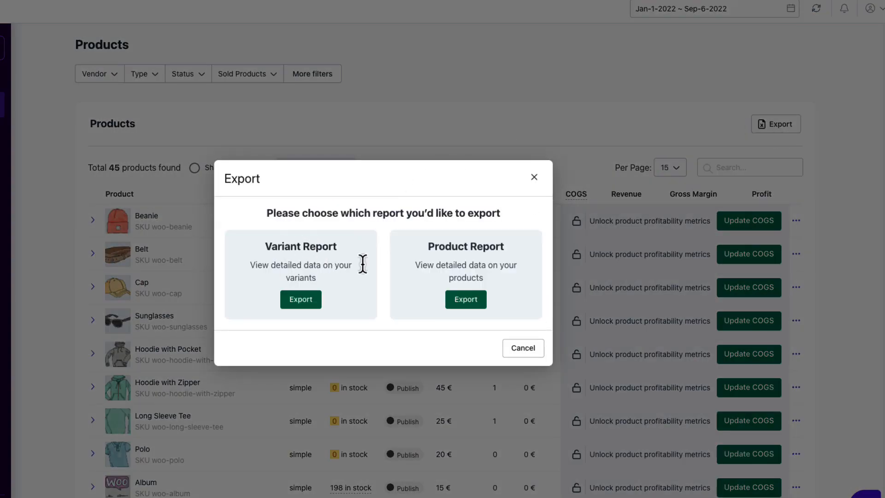
{"action": "left_click", "coordinate": [535, 179]}
{"action": "scroll", "coordinate": [363, 138], "scroll_direction": "down", "scroll_amount": 3}
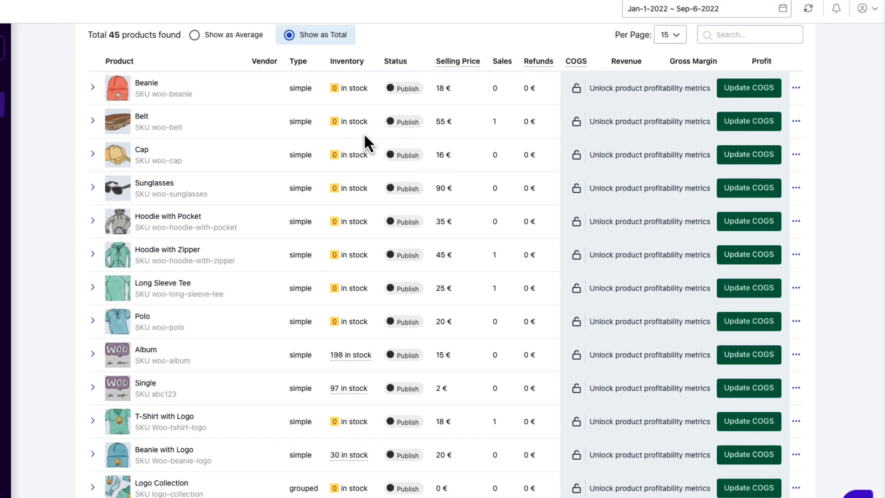
{"action": "left_click", "coordinate": [92, 88]}
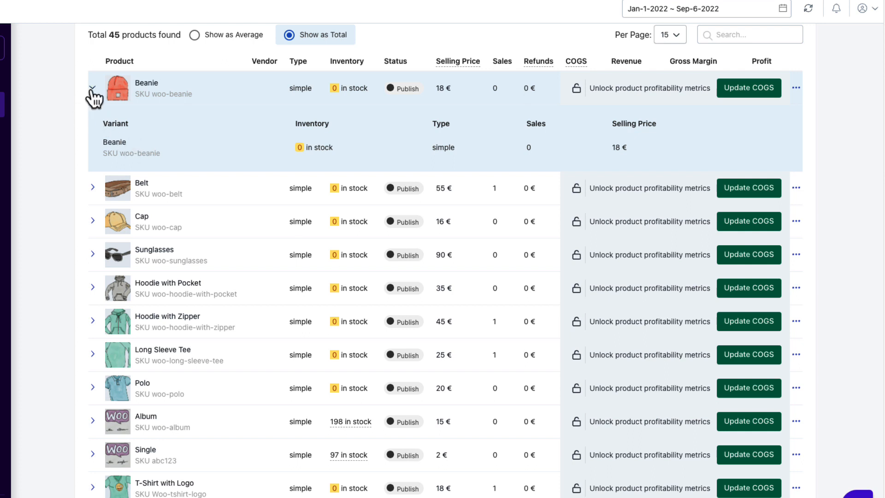
{"action": "left_click", "coordinate": [92, 87]}
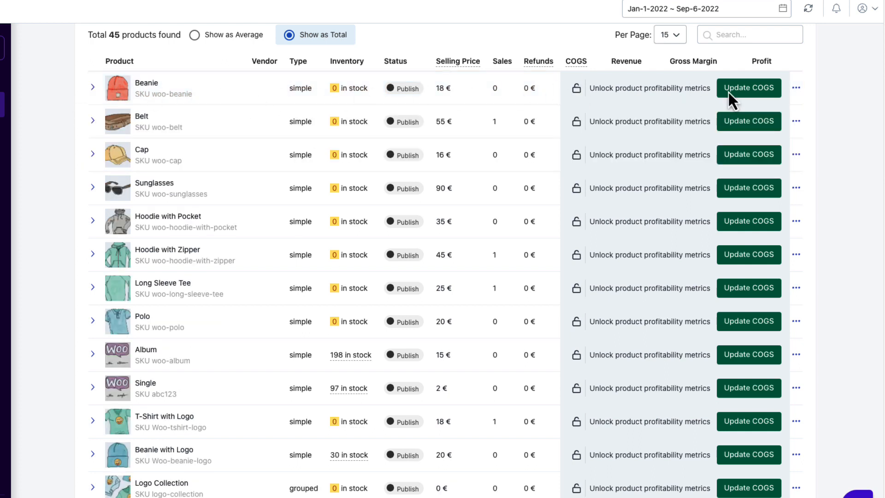
- Update the Beanie's COGS to 1 € for the product and 2 € for its variant, applying the changes to all matching orders
{"action": "left_click", "coordinate": [762, 91]}
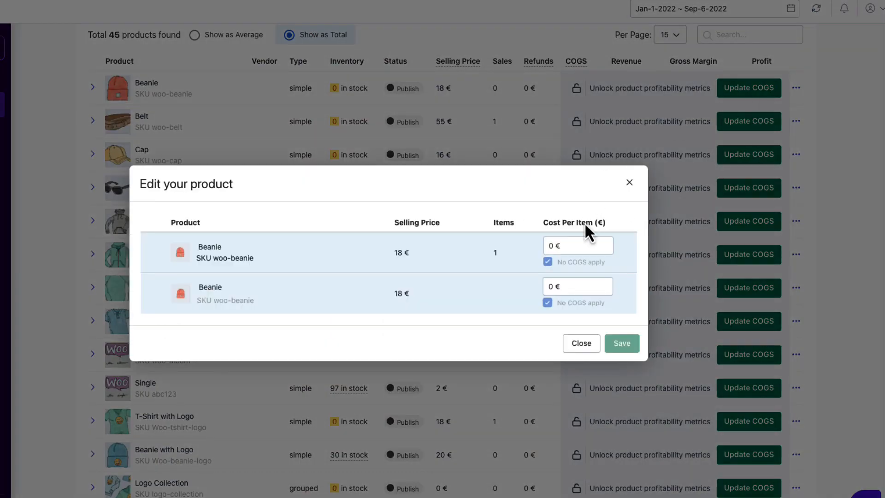
{"action": "left_click", "coordinate": [552, 245]}
{"action": "type", "text": "1"}
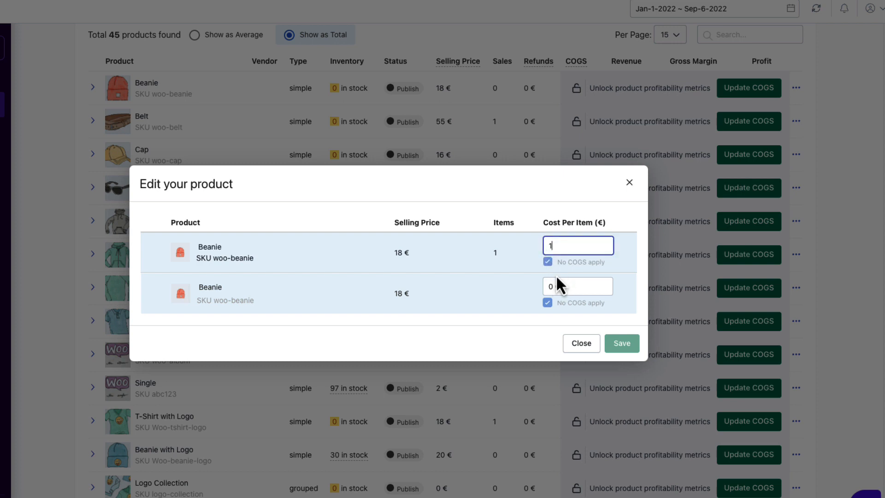
{"action": "left_click", "coordinate": [555, 288]}
{"action": "type", "text": "2"}
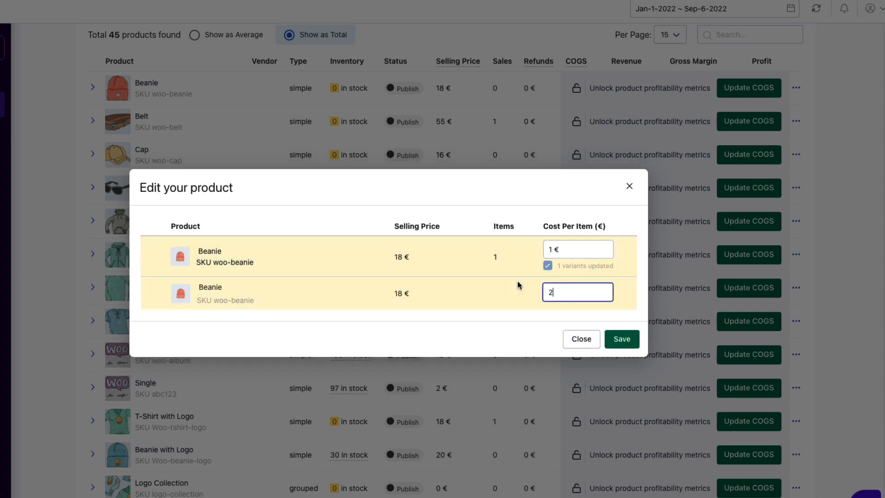
{"action": "left_click", "coordinate": [621, 341]}
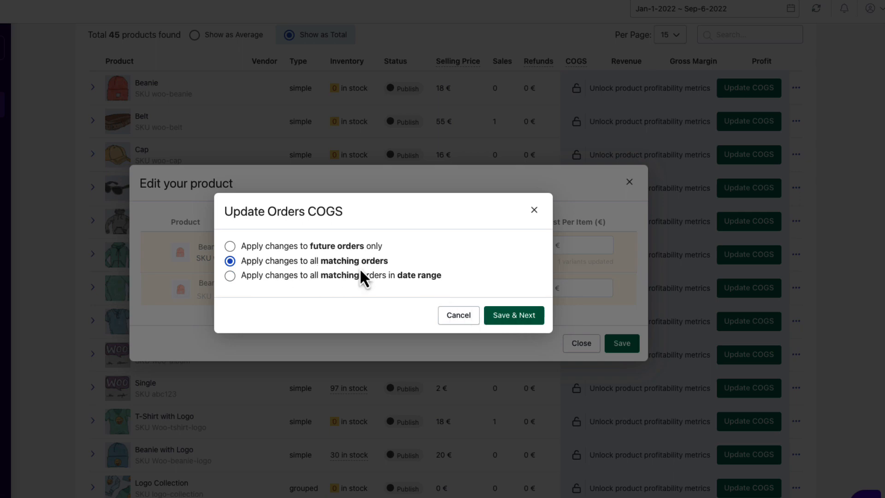
{"action": "left_click", "coordinate": [513, 317]}
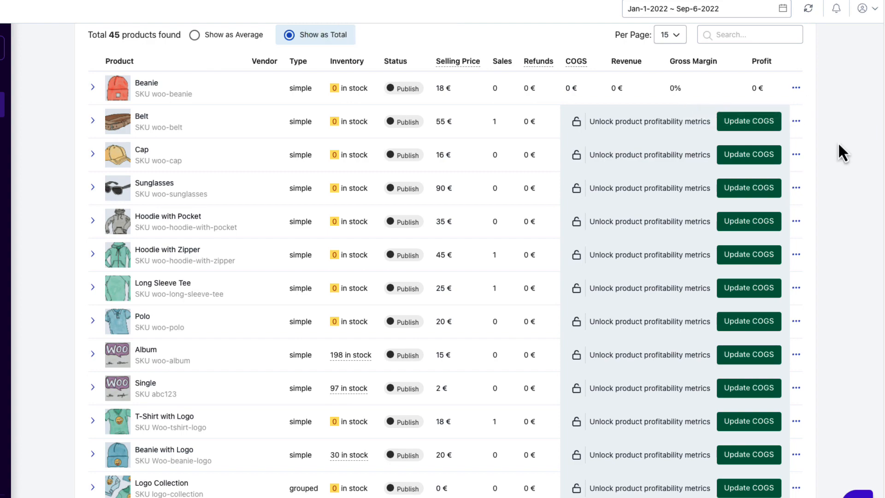
- Edit the Belt's cost per item to 1 € for the product and 2 € for its variant, applied to all matching orders
{"action": "left_click", "coordinate": [796, 122]}
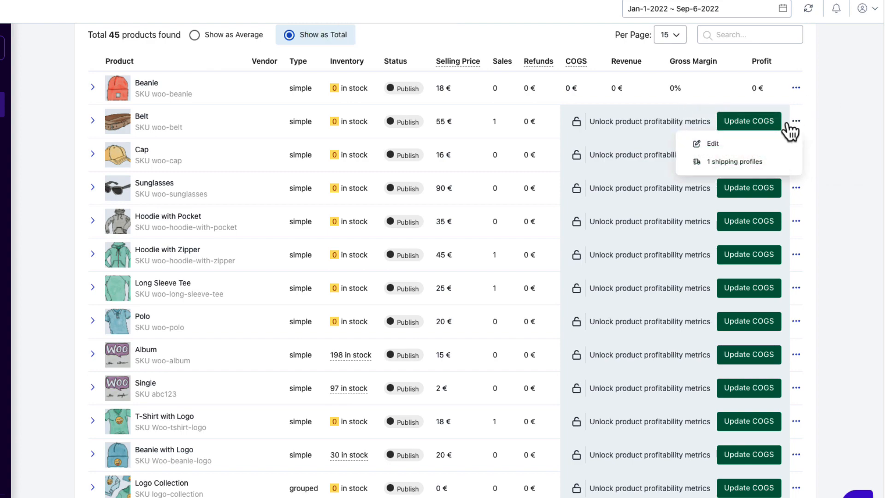
{"action": "left_click", "coordinate": [715, 144]}
{"action": "left_click", "coordinate": [550, 246]}
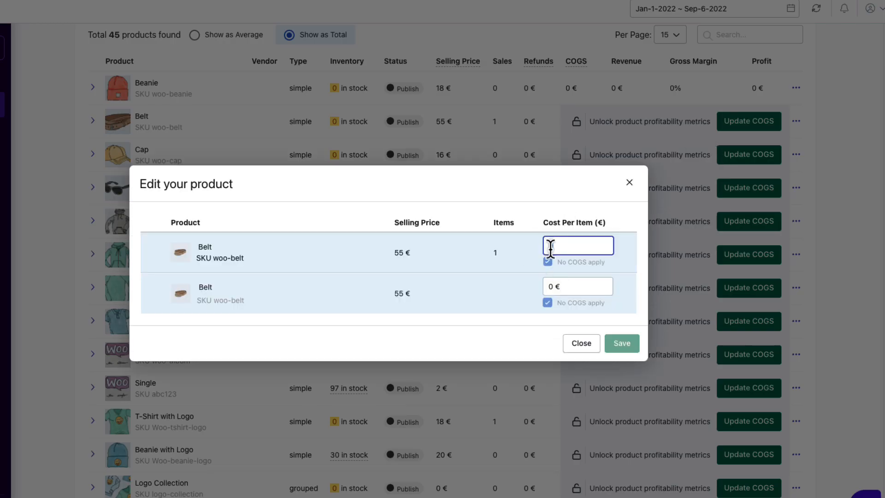
{"action": "type", "text": "1 €"}
{"action": "left_click", "coordinate": [550, 289]}
{"action": "type", "text": "2"}
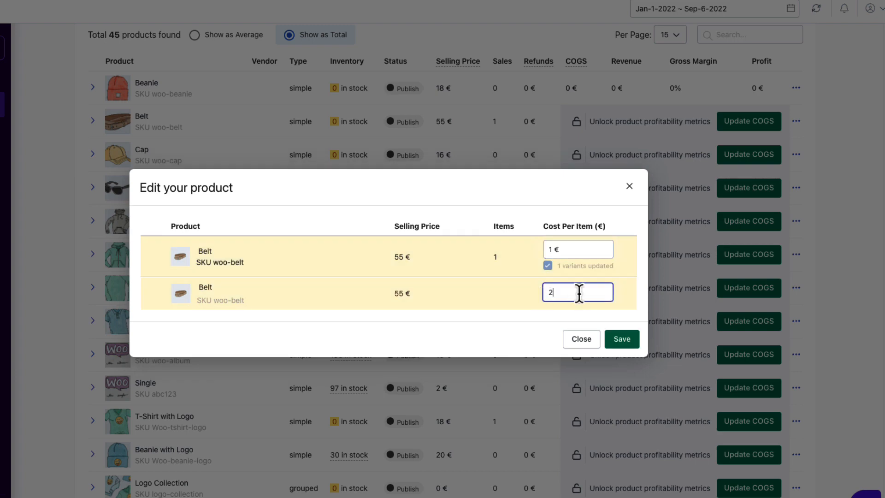
{"action": "left_click", "coordinate": [617, 340]}
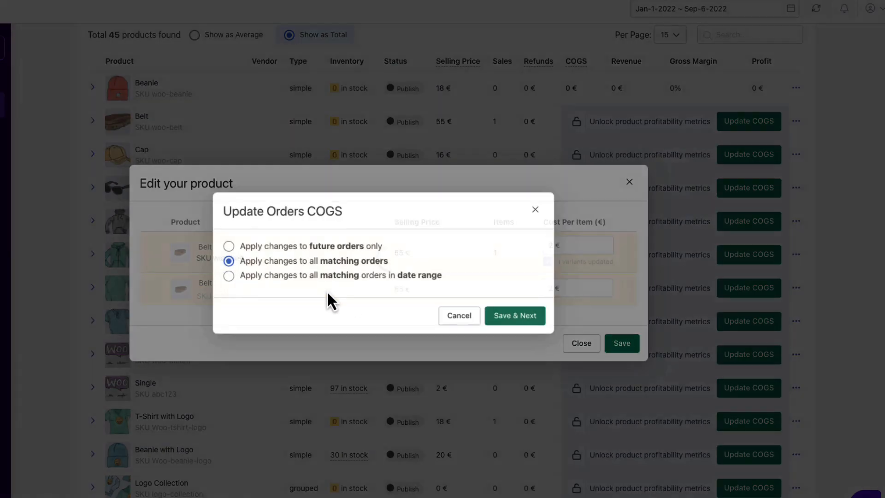
{"action": "left_click", "coordinate": [515, 317]}
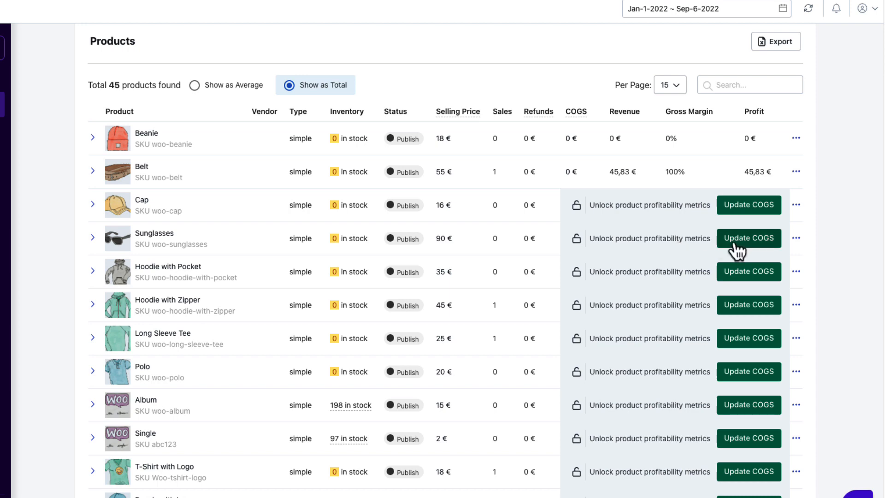
- Look through the rest of the product list and check the Album product's inventory information
{"action": "scroll", "coordinate": [797, 237], "scroll_direction": "down", "scroll_amount": 4}
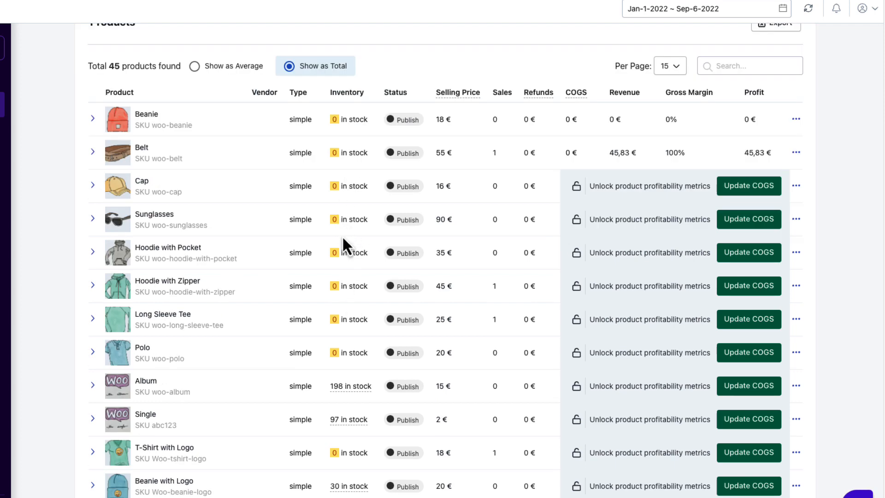
{"action": "scroll", "coordinate": [342, 235], "scroll_direction": "down", "scroll_amount": 4}
{"action": "mouse_move", "coordinate": [351, 214]}
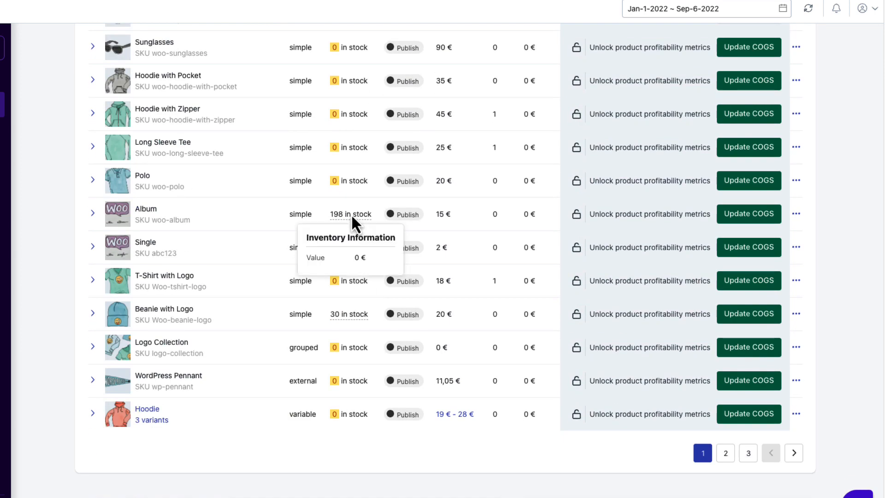
- Show 100 products per page and sort the product list by selling price, highest first
{"action": "scroll", "coordinate": [671, 173], "scroll_direction": "up", "scroll_amount": 6}
{"action": "left_click", "coordinate": [670, 169]}
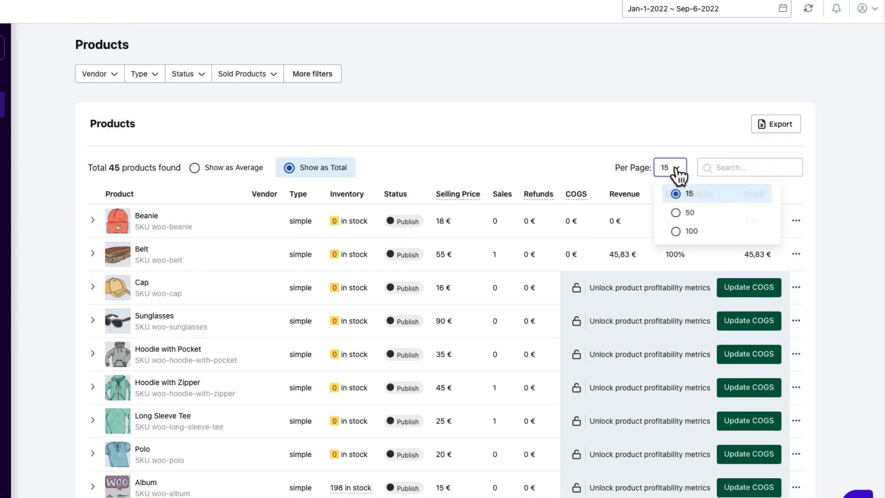
{"action": "left_click", "coordinate": [677, 231]}
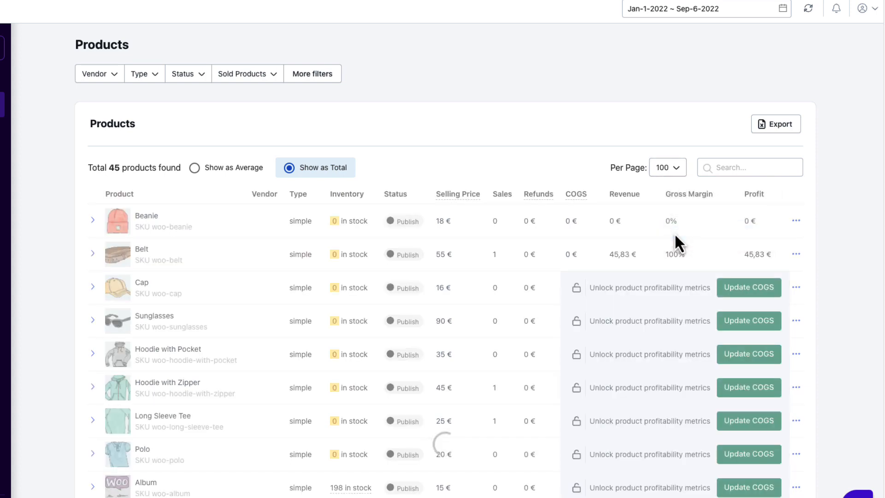
{"action": "left_click", "coordinate": [294, 194]}
{"action": "left_click", "coordinate": [477, 195]}
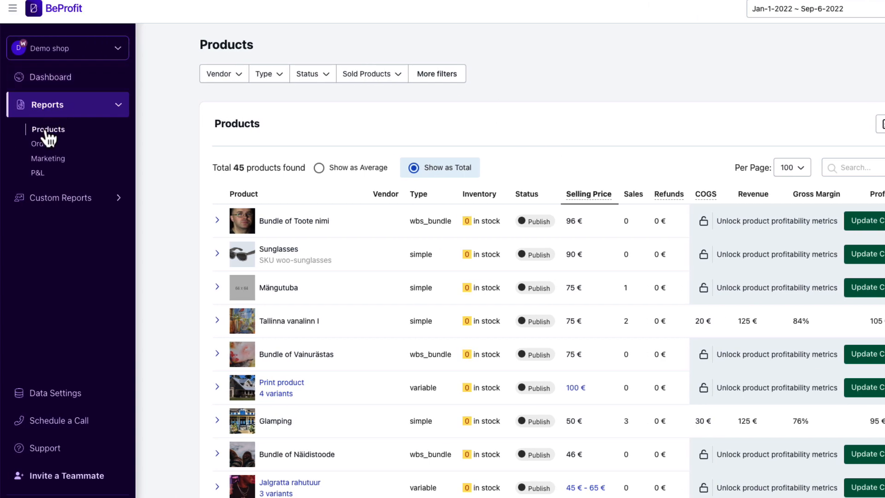
- Open the Orders report and view the product line items of the most recent order
{"action": "left_click", "coordinate": [46, 146]}
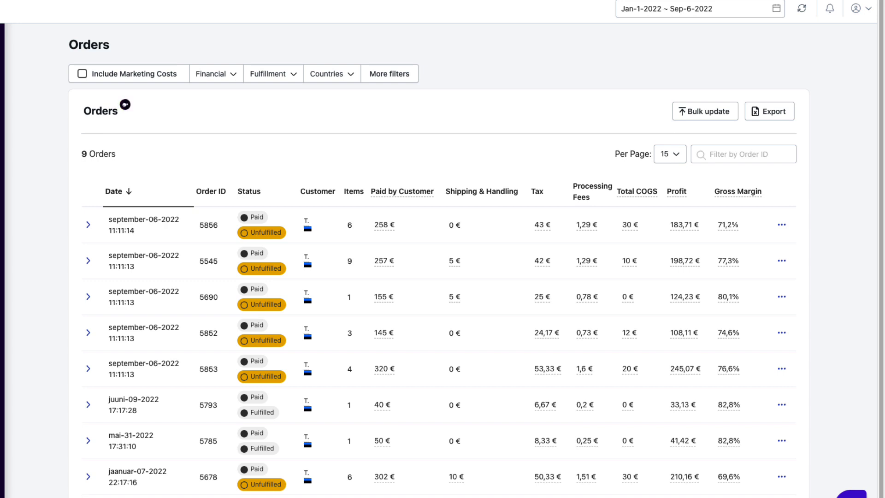
{"action": "left_click", "coordinate": [88, 226]}
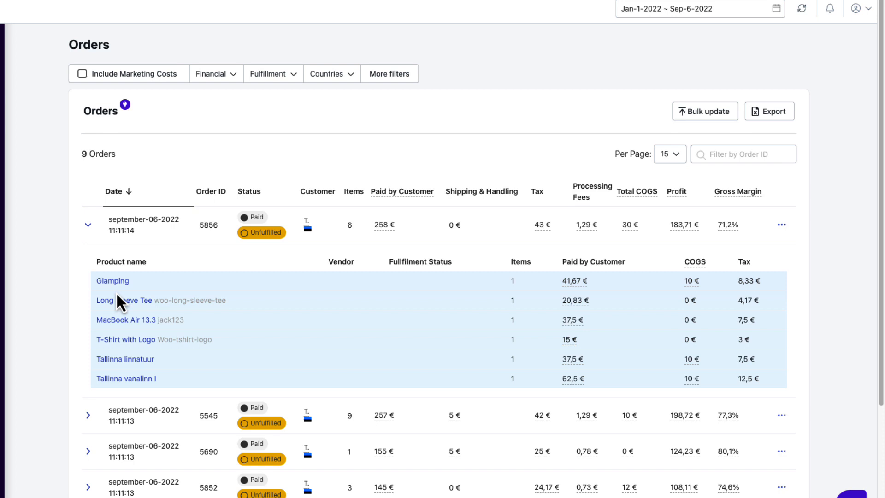
{"action": "left_click", "coordinate": [240, 234]}
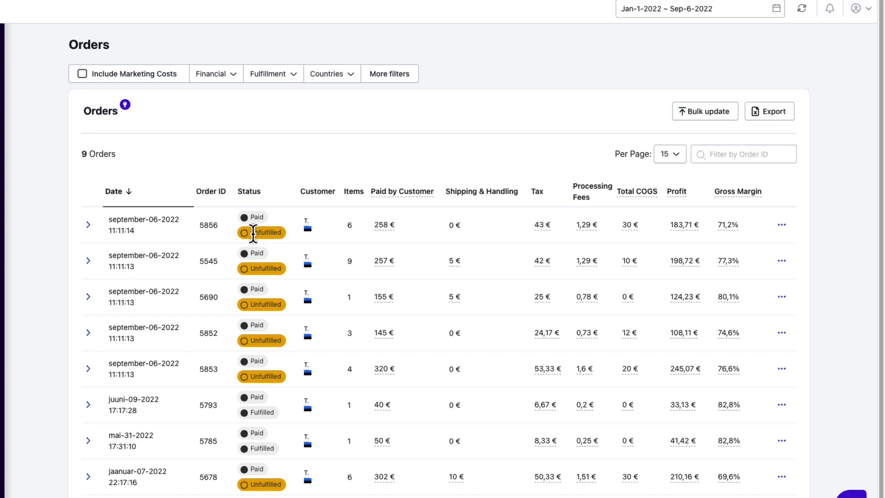
- Inspect the most recent order's customer, payment, tax, processing fee, COGS, profit and gross margin details
{"action": "mouse_move", "coordinate": [305, 227]}
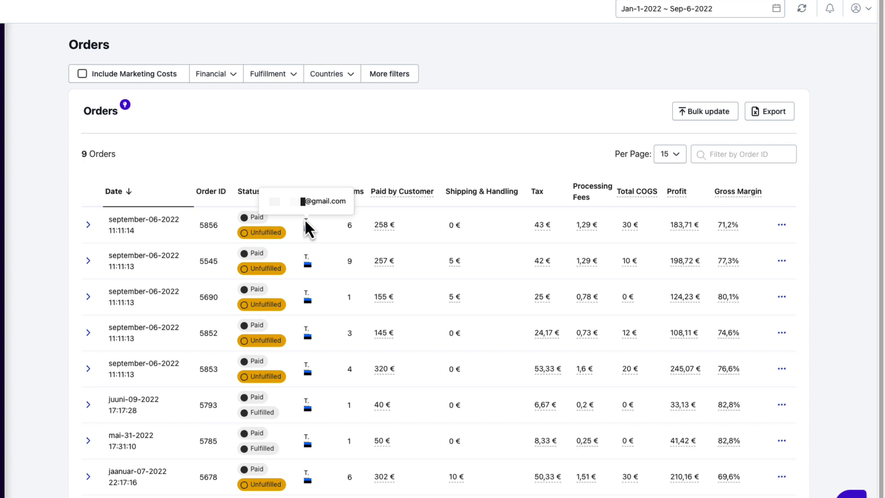
{"action": "mouse_move", "coordinate": [384, 230]}
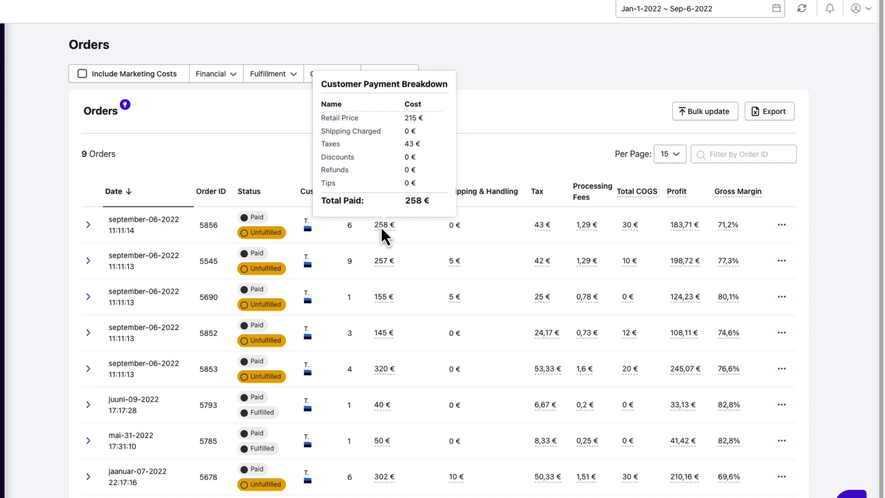
{"action": "mouse_move", "coordinate": [540, 228]}
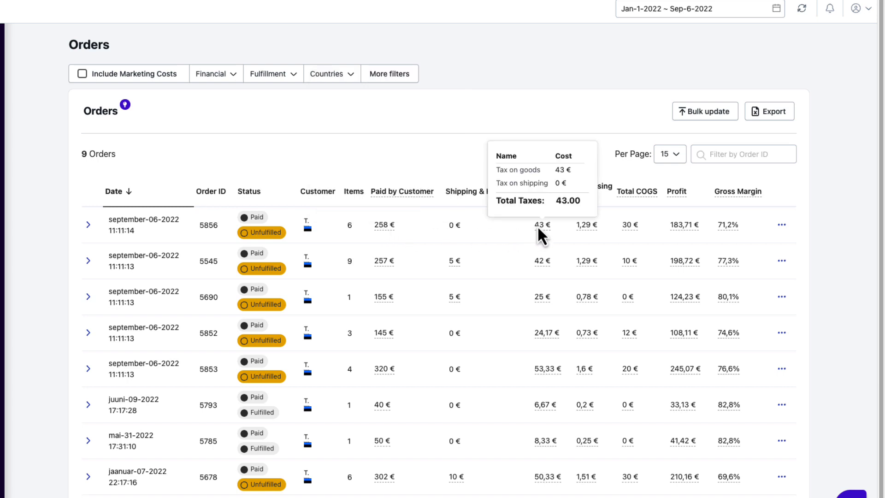
{"action": "mouse_move", "coordinate": [584, 231]}
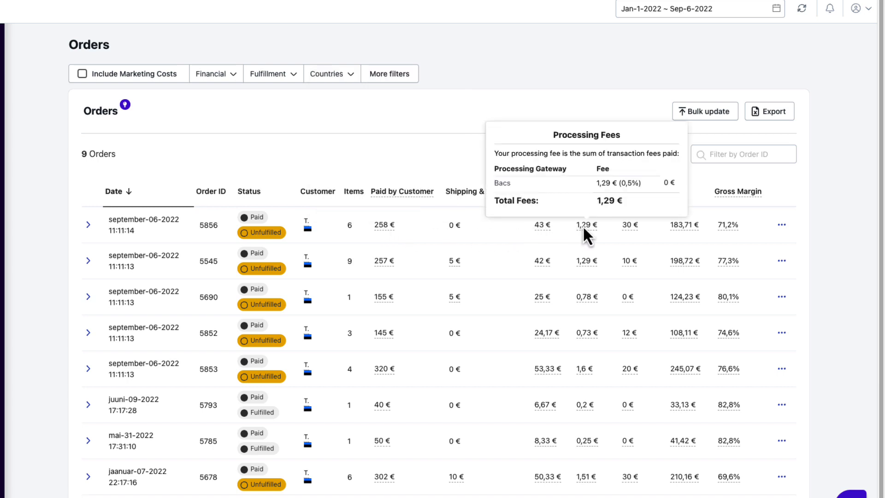
{"action": "mouse_move", "coordinate": [630, 231]}
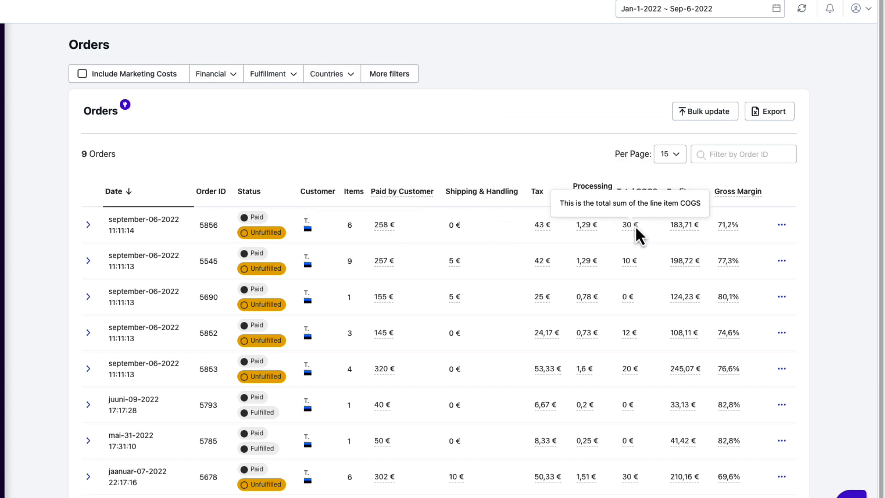
{"action": "mouse_move", "coordinate": [678, 227]}
{"action": "mouse_move", "coordinate": [727, 229]}
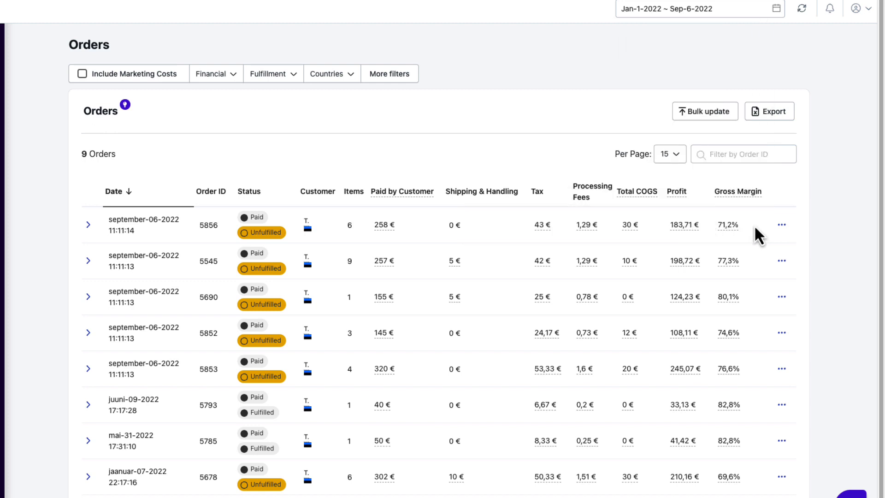
- Edit the most recent order's item COGS: Long Sleeve Tee 2 €, MacBook Air 13.3 3 €, T-Shirt with Logo 5 €, and save
{"action": "left_click", "coordinate": [782, 227]}
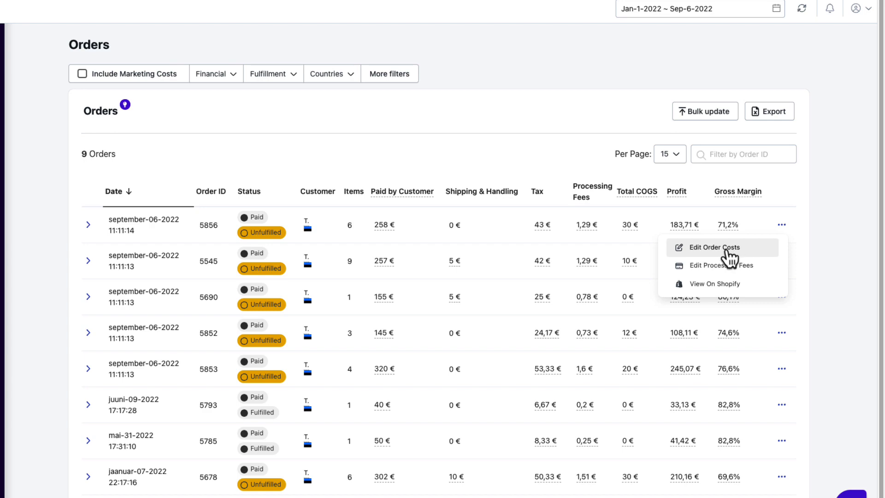
{"action": "left_click", "coordinate": [716, 249]}
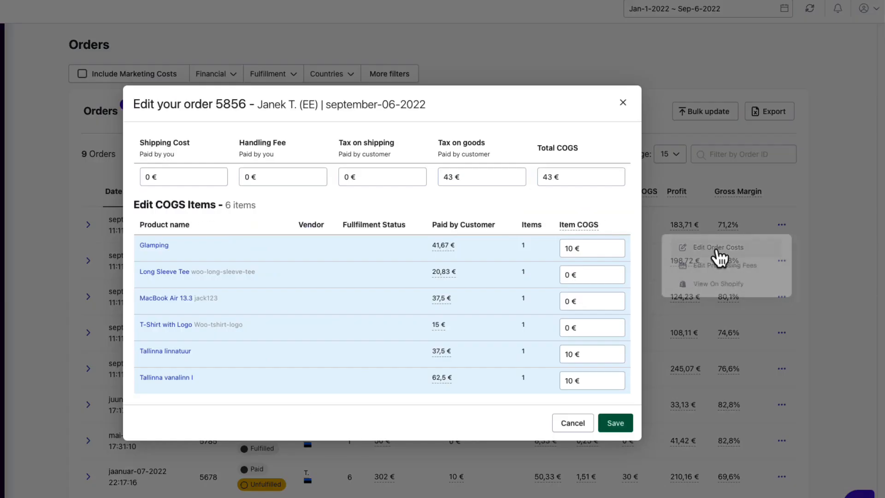
{"action": "left_click", "coordinate": [566, 275]}
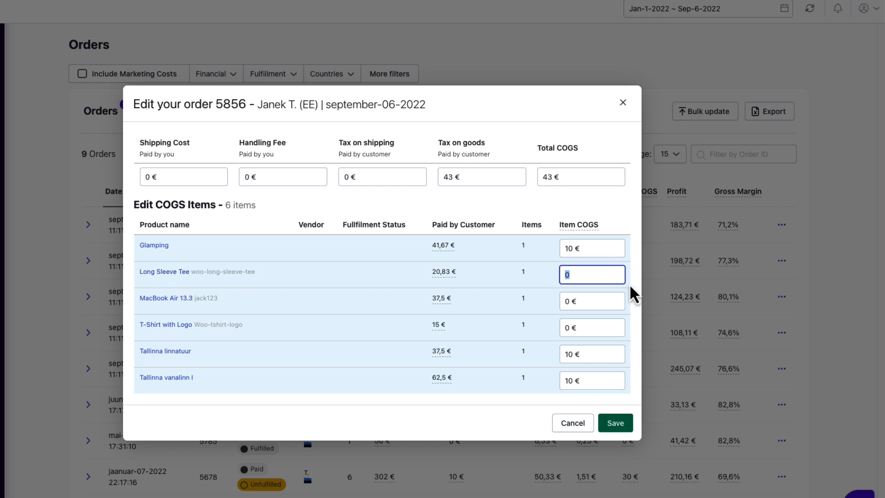
{"action": "type", "text": "2"}
{"action": "left_click", "coordinate": [563, 302]}
{"action": "type", "text": "3"}
{"action": "left_click", "coordinate": [581, 326]}
{"action": "type", "text": "5"}
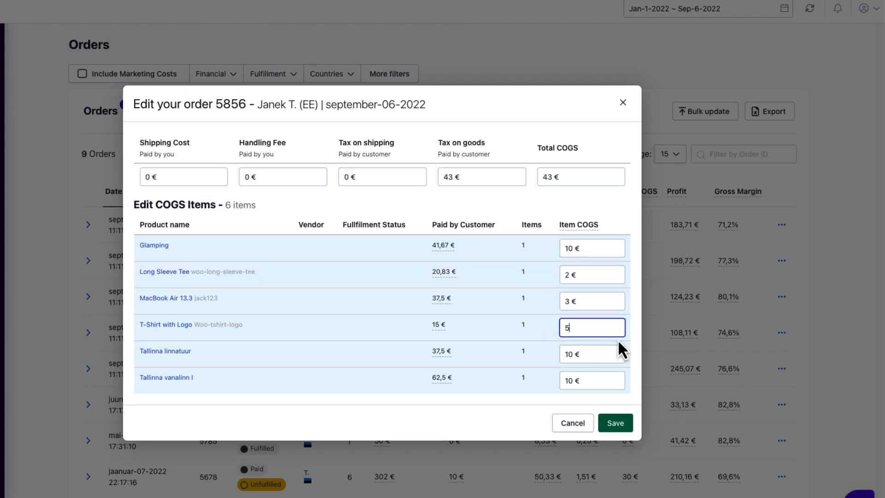
{"action": "left_click", "coordinate": [609, 433]}
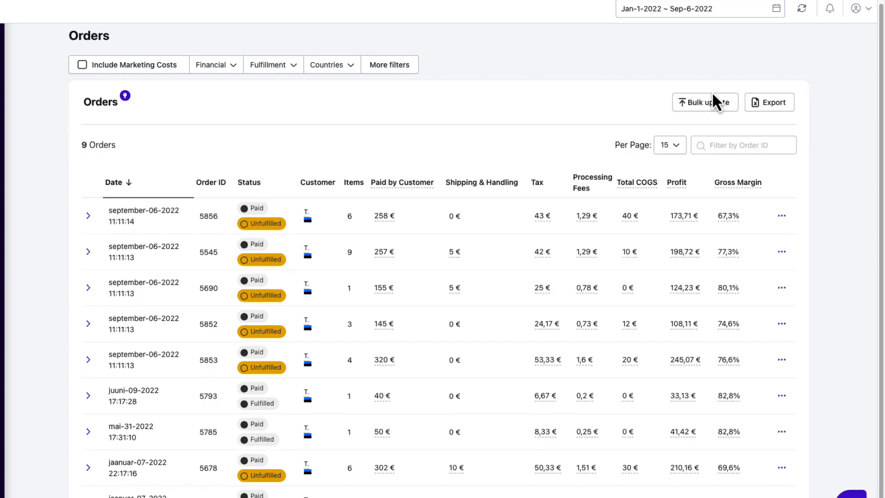
- Check the orders' bulk update options and the available per-page sizes without changing anything
{"action": "left_click", "coordinate": [703, 104]}
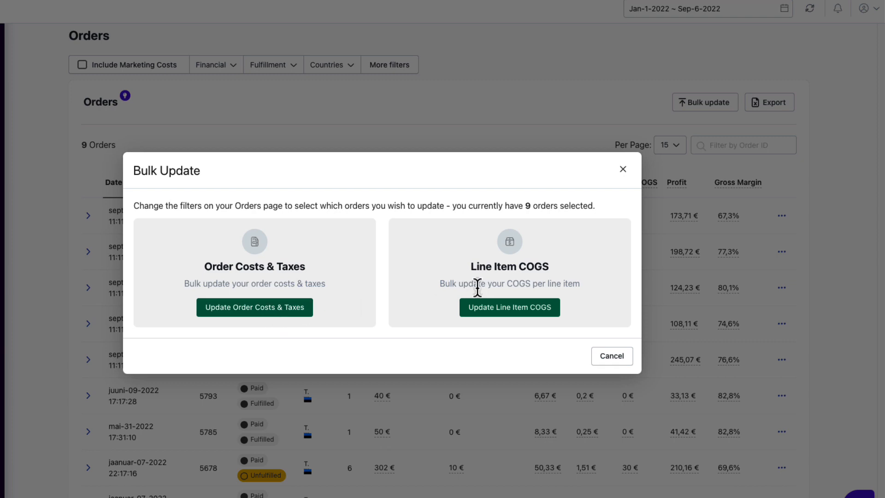
{"action": "left_click", "coordinate": [622, 169]}
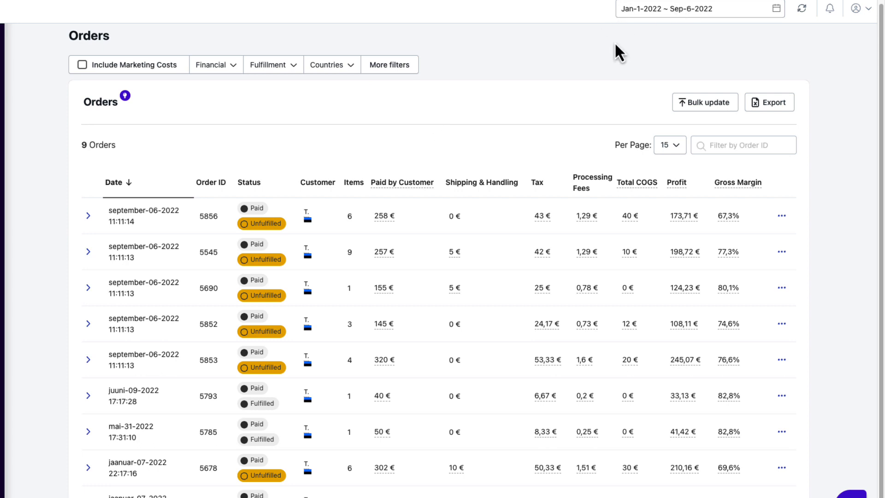
{"action": "left_click", "coordinate": [671, 145]}
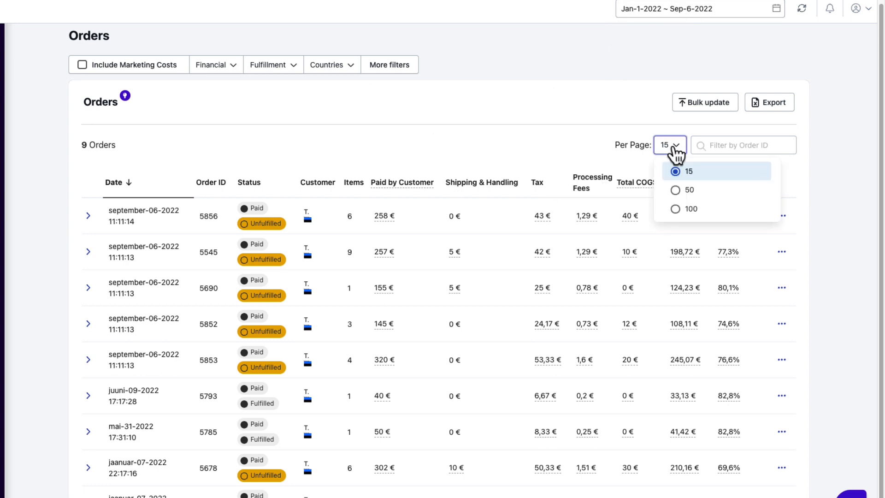
{"action": "left_click", "coordinate": [481, 142]}
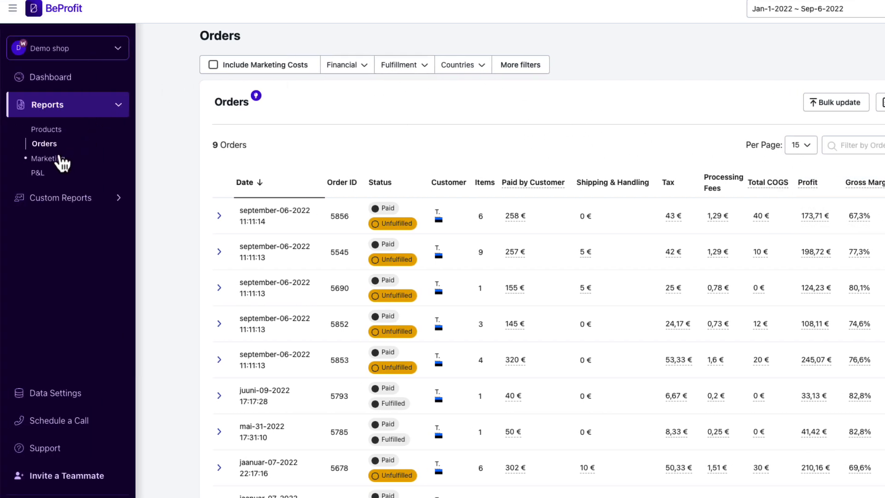
- Open the Marketing report, check its ad platform filter, and show the ad spend trend monthly
{"action": "left_click", "coordinate": [50, 161]}
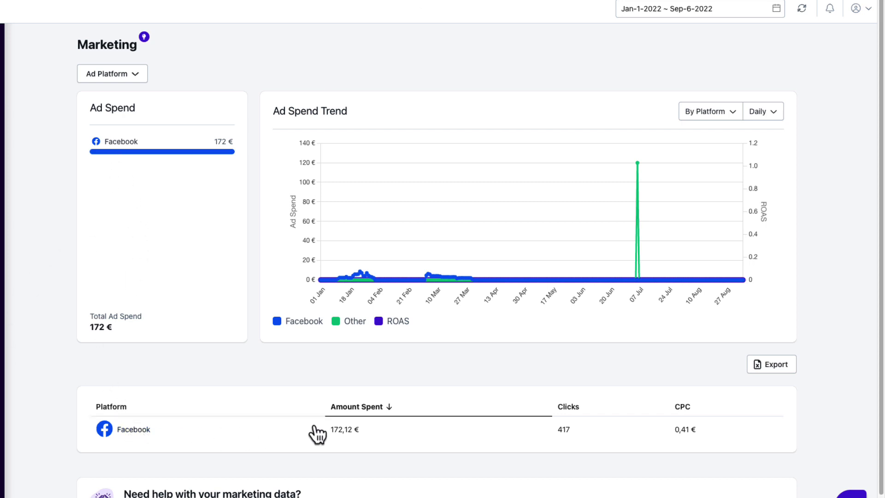
{"action": "left_click", "coordinate": [564, 434]}
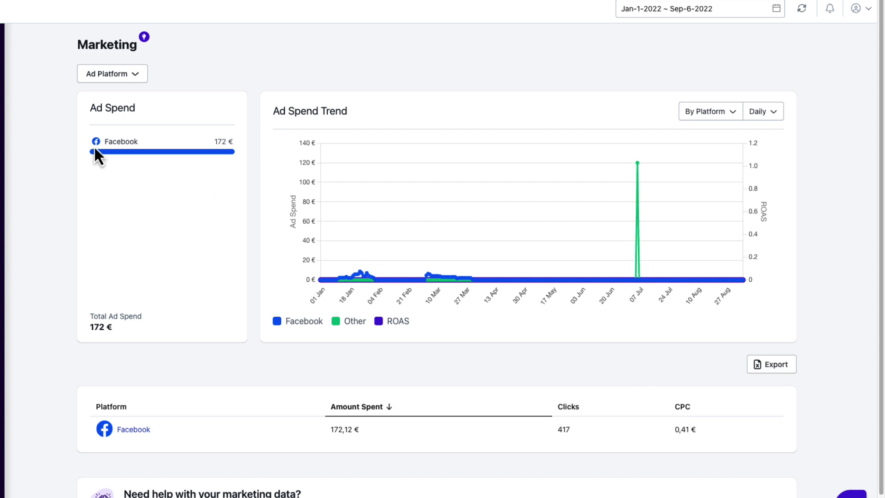
{"action": "left_click", "coordinate": [118, 77]}
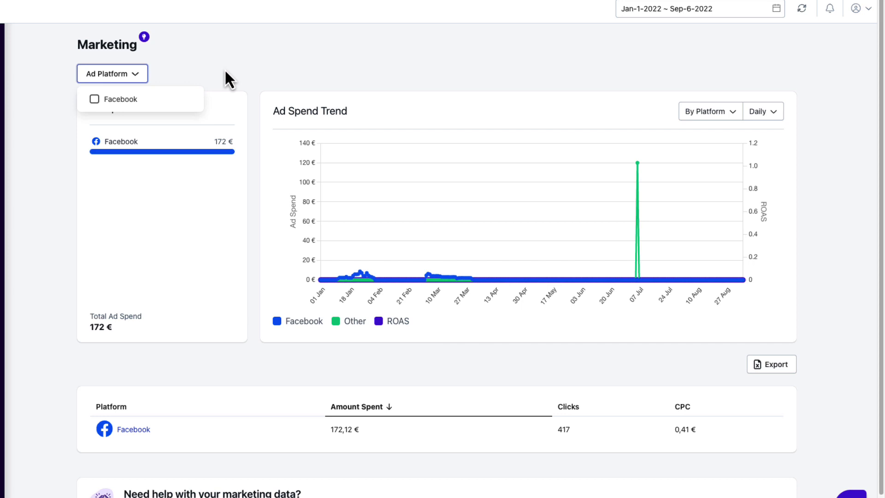
{"action": "left_click", "coordinate": [224, 69]}
{"action": "scroll", "coordinate": [57, 311], "scroll_direction": "down", "scroll_amount": 1}
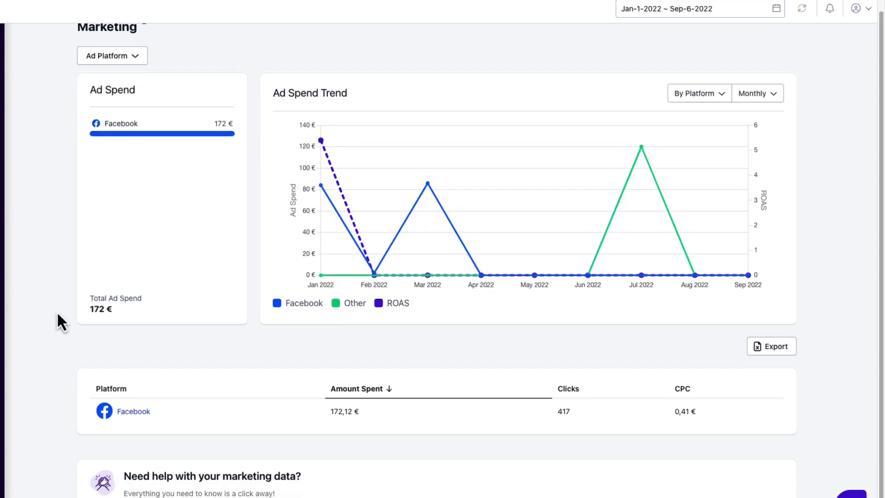
{"action": "scroll", "coordinate": [57, 311], "scroll_direction": "down", "scroll_amount": 1}
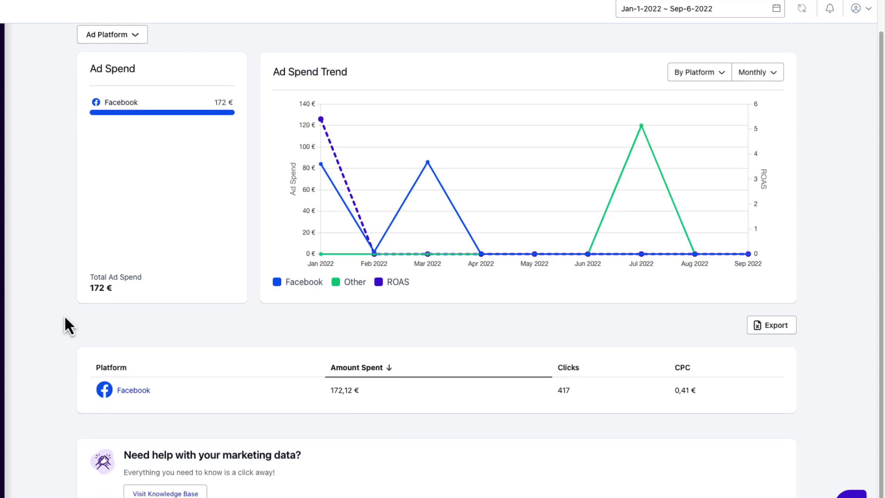
- Drill into the Facebook ad spend and review its breakdown by campaigns, ad sets and ads
{"action": "left_click", "coordinate": [134, 390]}
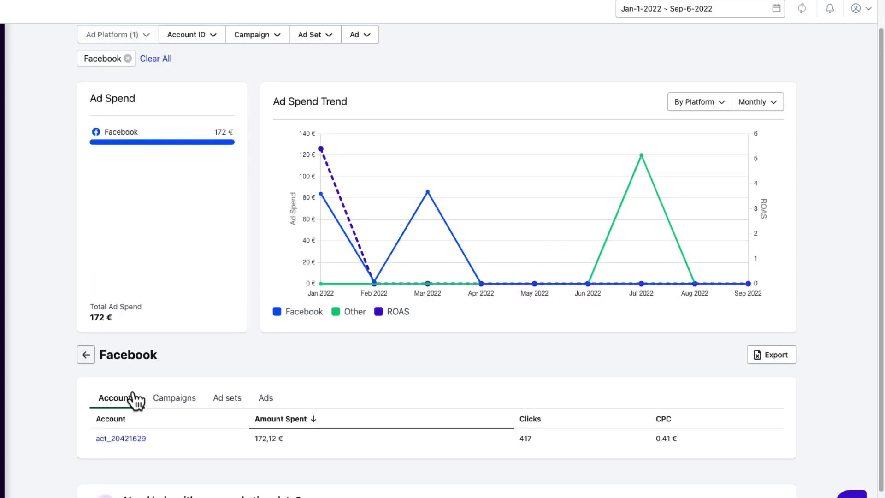
{"action": "left_click", "coordinate": [175, 399]}
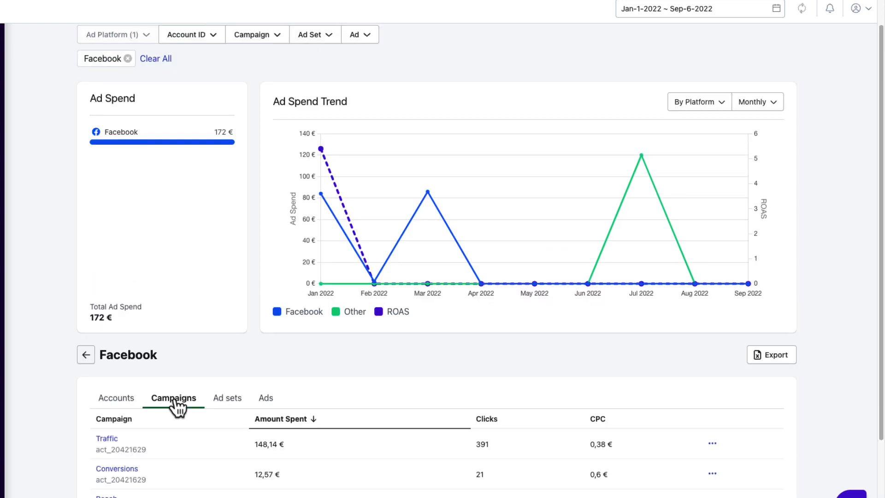
{"action": "scroll", "coordinate": [200, 404], "scroll_direction": "down", "scroll_amount": 3}
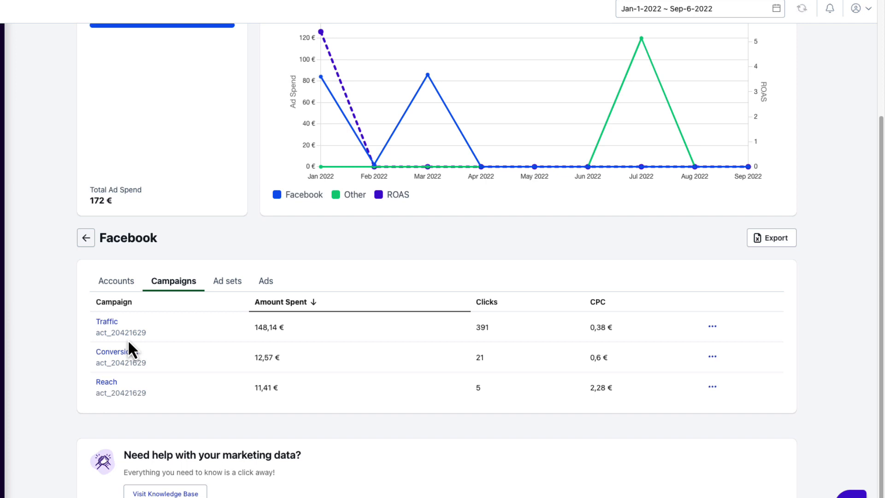
{"action": "left_click", "coordinate": [228, 282]}
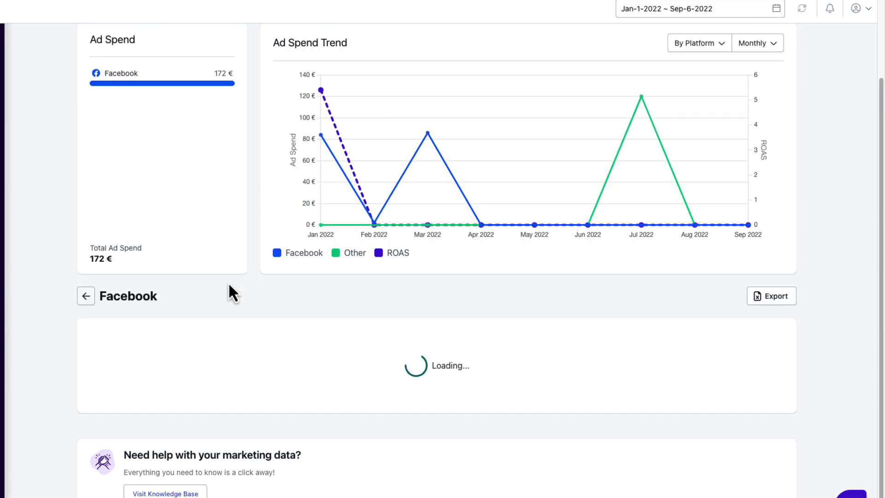
{"action": "scroll", "coordinate": [65, 355], "scroll_direction": "down", "scroll_amount": 3}
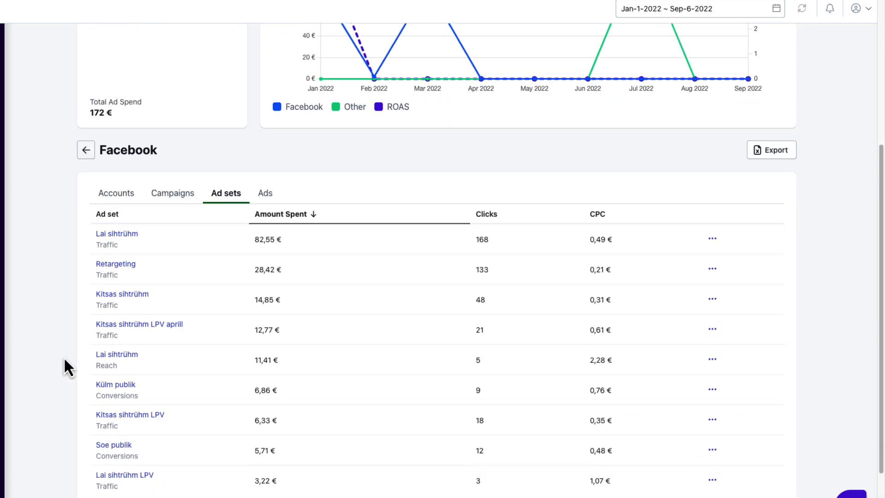
{"action": "left_click", "coordinate": [268, 193]}
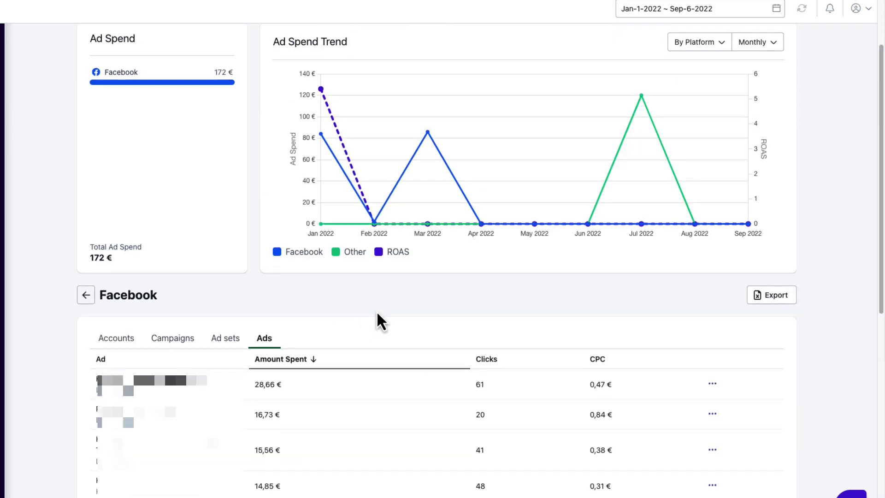
{"action": "scroll", "coordinate": [377, 311], "scroll_direction": "up", "scroll_amount": 2}
{"action": "scroll", "coordinate": [435, 263], "scroll_direction": "down", "scroll_amount": 3}
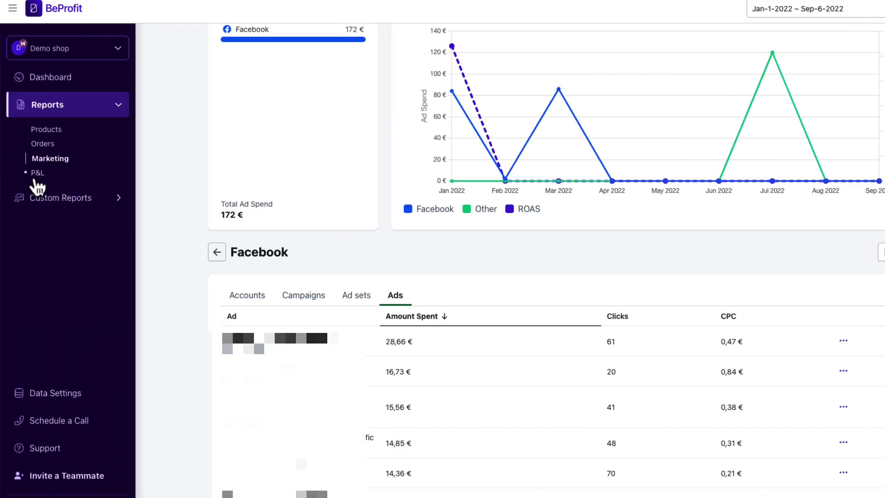
- Open the P&L report and review the 2022 yearly statement from gross sales down to net profit
{"action": "left_click", "coordinate": [39, 178]}
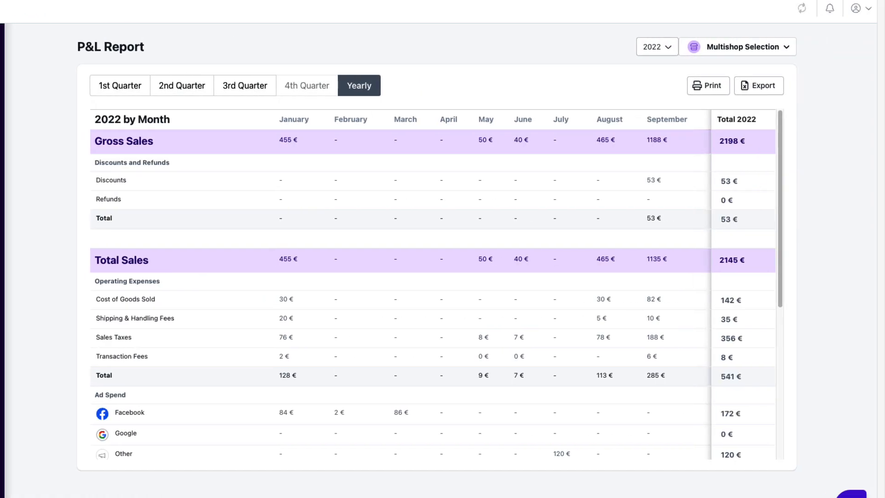
{"action": "scroll", "coordinate": [324, 327], "scroll_direction": "down", "scroll_amount": 6}
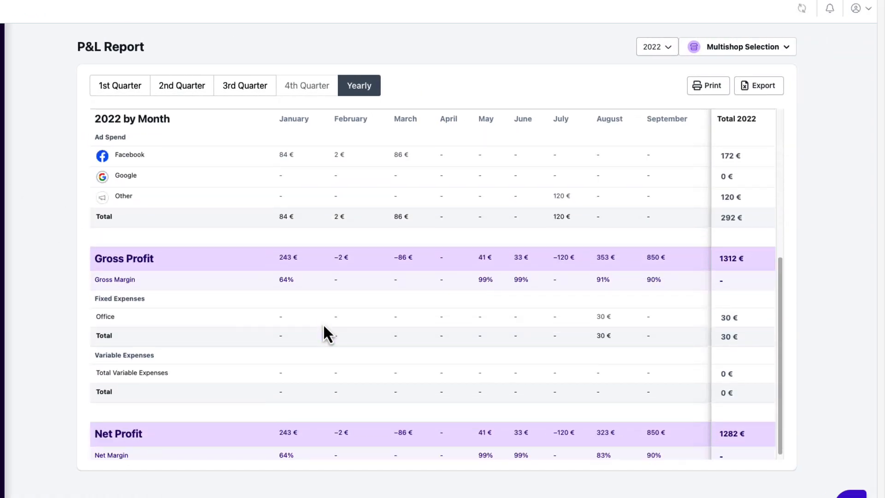
{"action": "scroll", "coordinate": [323, 324], "scroll_direction": "up", "scroll_amount": 6}
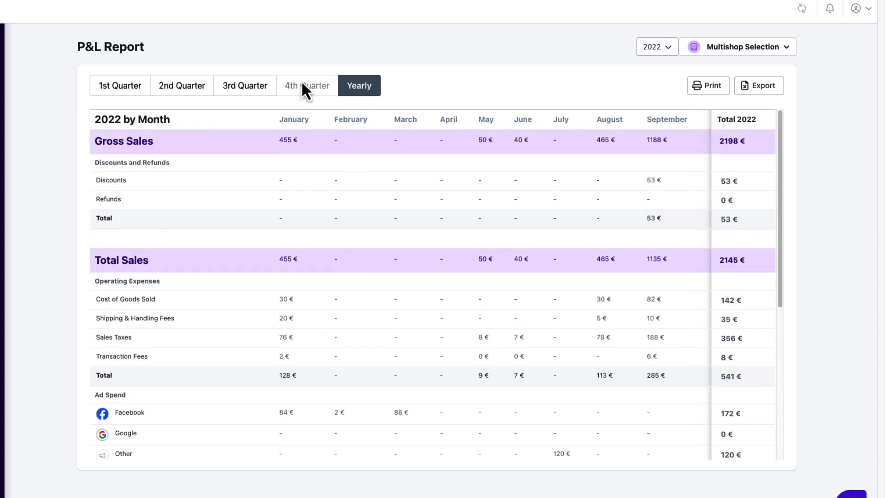
- View the P&L report by quarter, return to the yearly view, and check which years are available
{"action": "left_click", "coordinate": [237, 90]}
{"action": "left_click", "coordinate": [176, 90]}
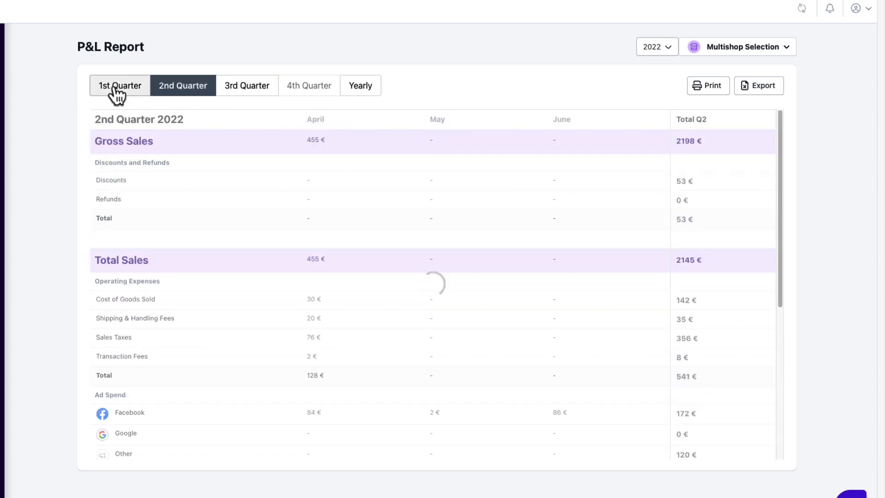
{"action": "left_click", "coordinate": [115, 89]}
{"action": "left_click", "coordinate": [368, 92]}
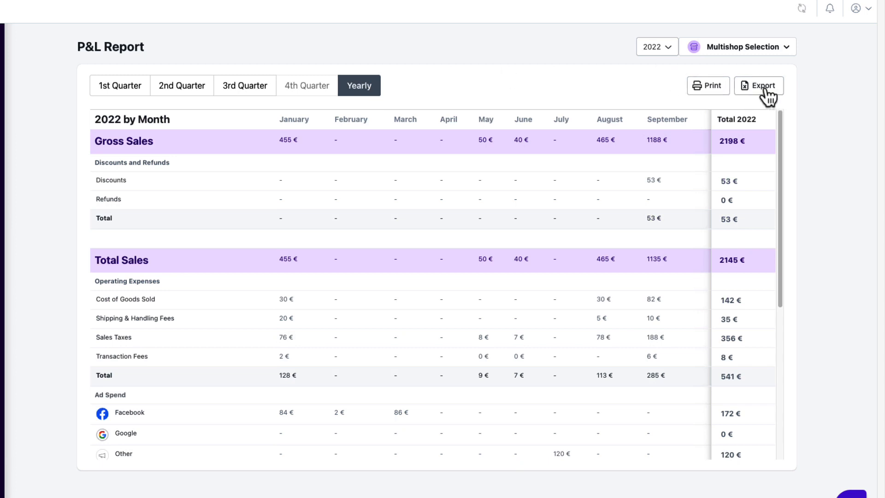
{"action": "left_click", "coordinate": [657, 50]}
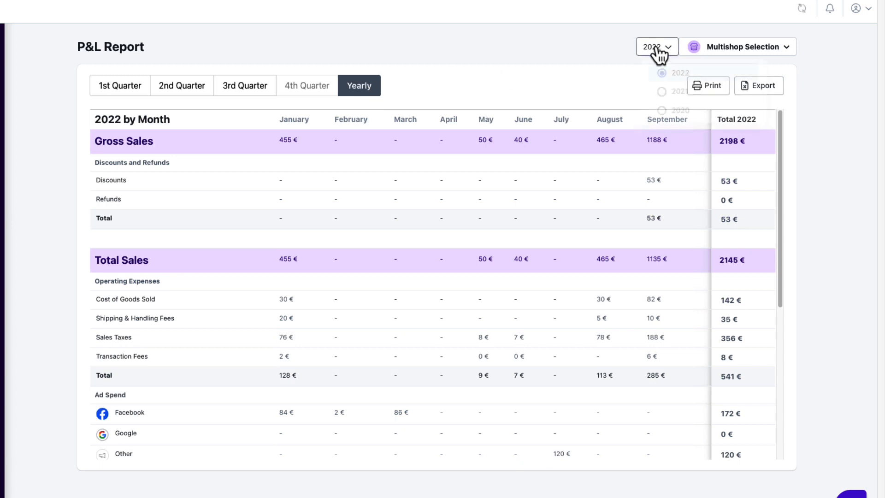
{"action": "left_click", "coordinate": [593, 48]}
{"action": "scroll", "coordinate": [585, 253], "scroll_direction": "down", "scroll_amount": 5}
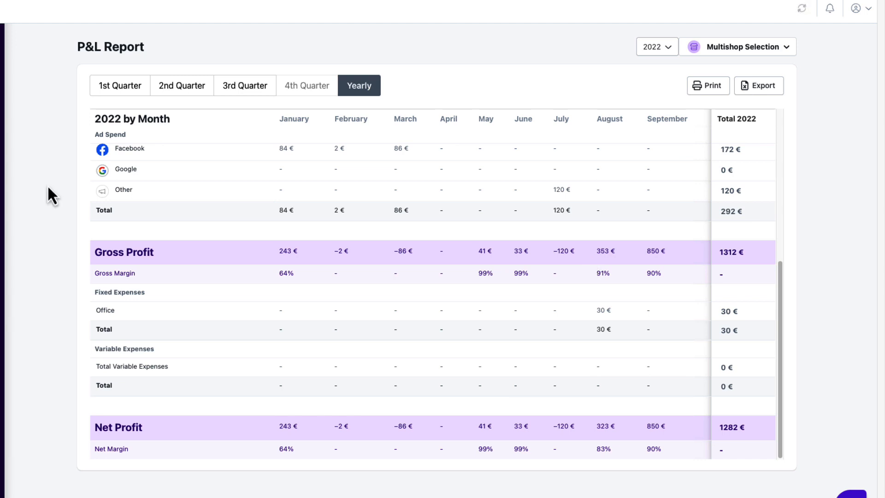
- View the My Reports page under Custom Reports and open the BeProfit Reports page
{"action": "left_click", "coordinate": [61, 198]}
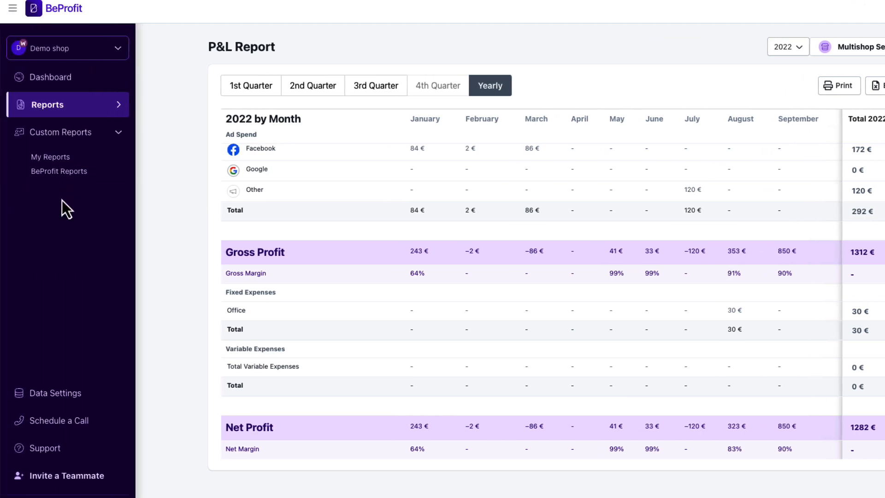
{"action": "left_click", "coordinate": [53, 159]}
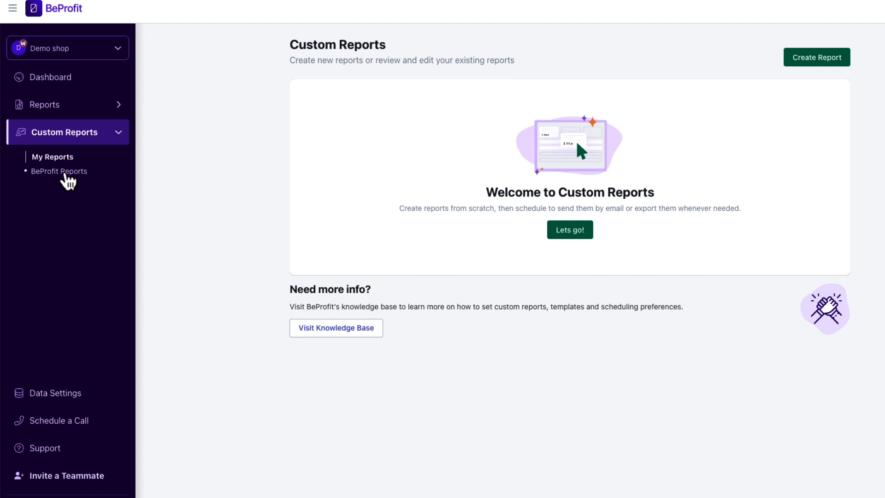
{"action": "left_click", "coordinate": [65, 174]}
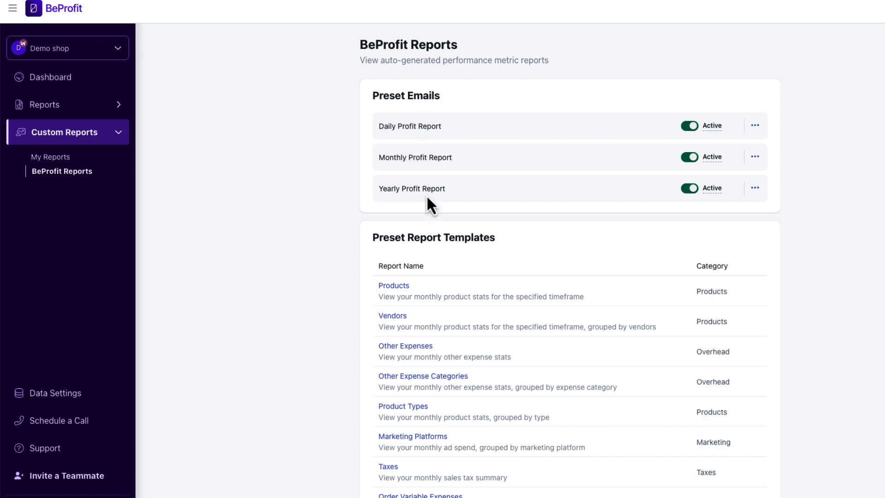
- Check the edit option for the Monthly Profit Report email and look through the preset report templates
{"action": "left_click", "coordinate": [754, 157]}
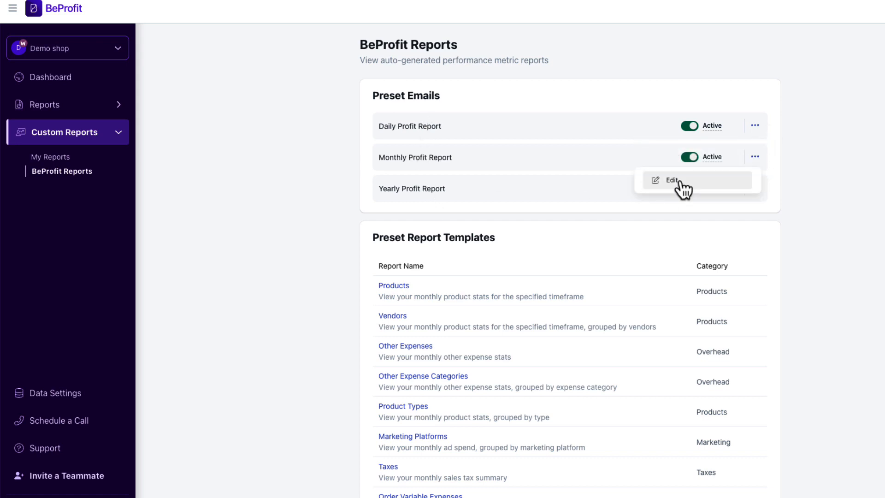
{"action": "left_click", "coordinate": [684, 189]}
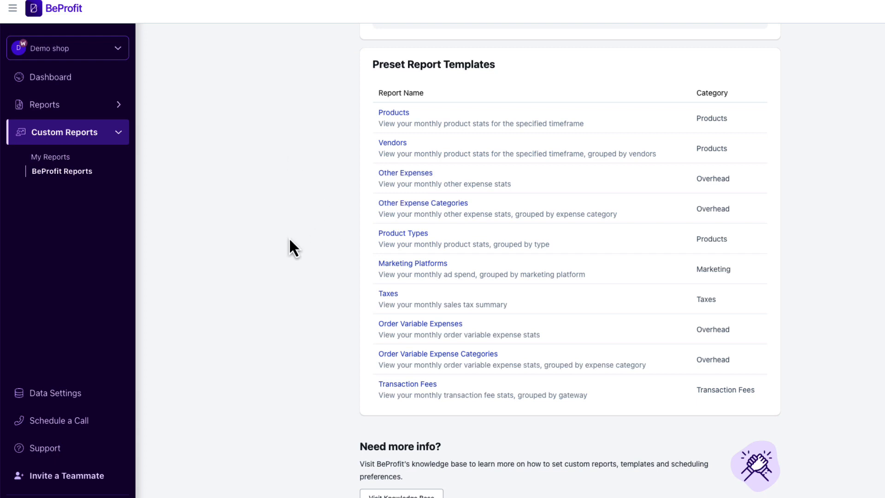
{"action": "scroll", "coordinate": [257, 258], "scroll_direction": "up", "scroll_amount": 2}
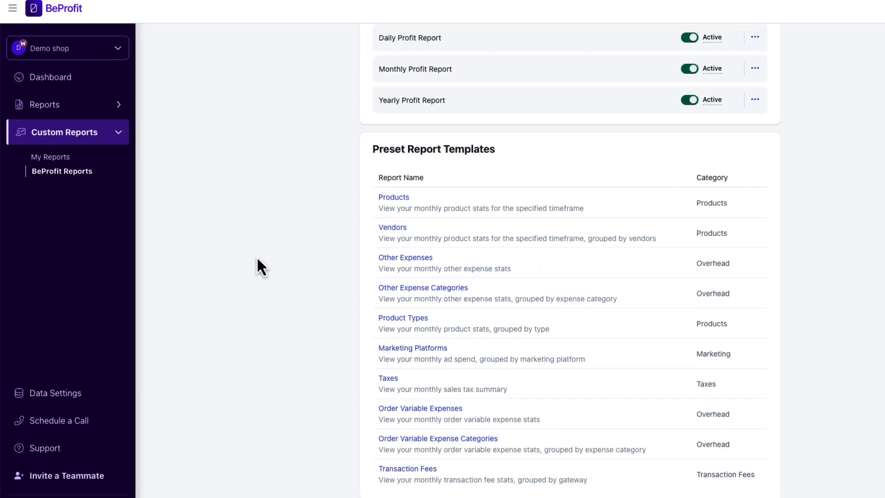
- Open the Data Settings and view the Custom Expenses and Revenue and the Production Costs (COGS) pages
{"action": "left_click", "coordinate": [45, 400]}
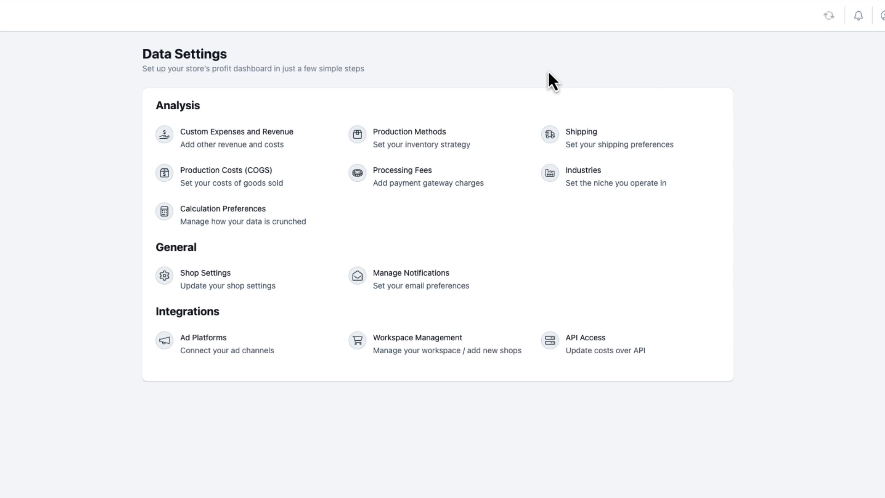
{"action": "left_click", "coordinate": [225, 138]}
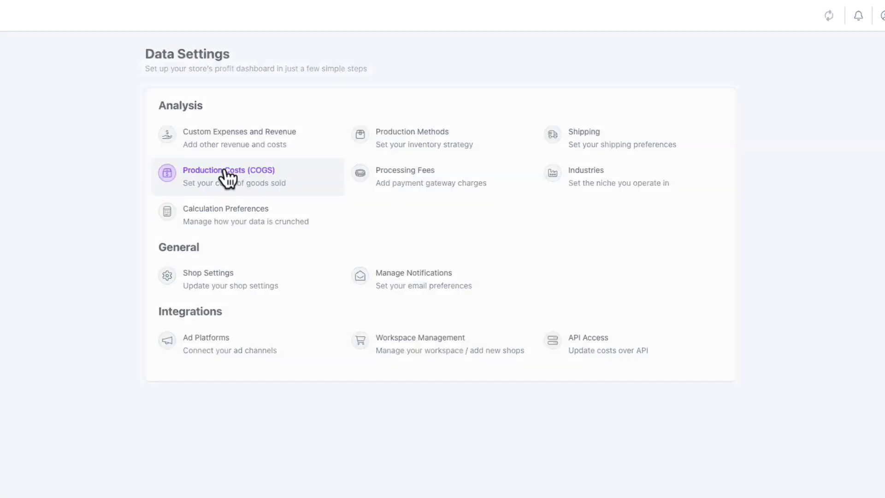
{"action": "left_click", "coordinate": [225, 170]}
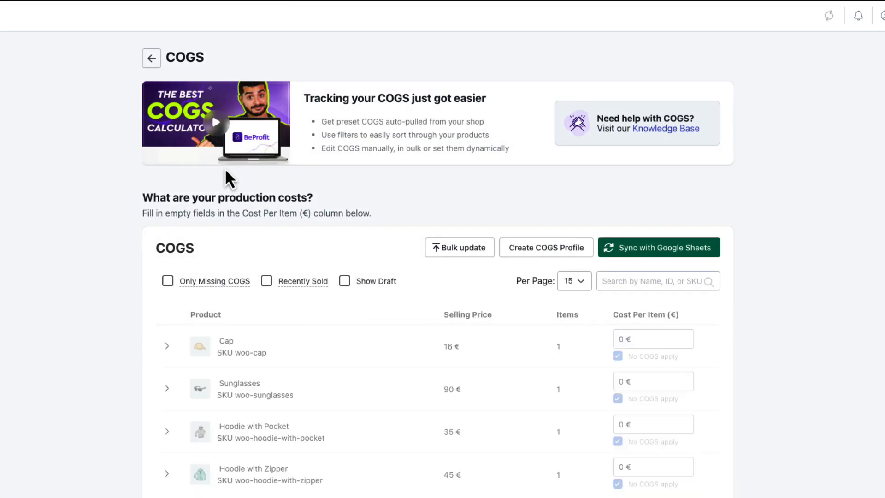
{"action": "left_click", "coordinate": [152, 60]}
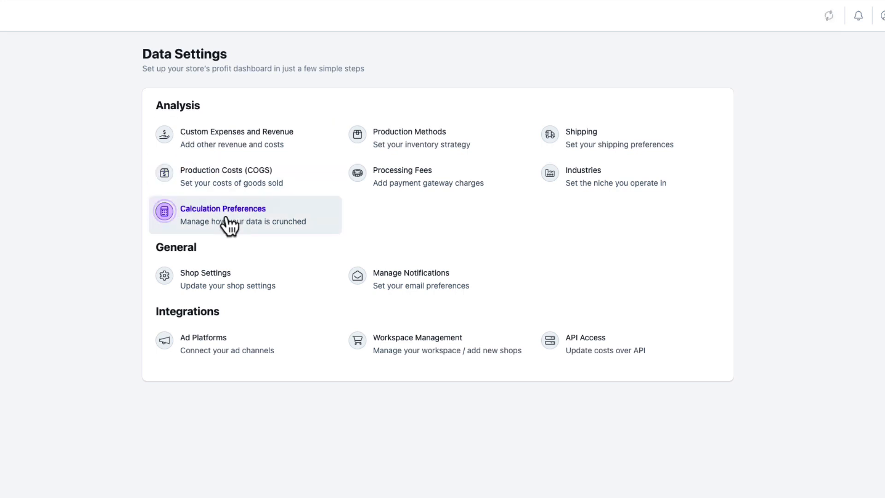
- Review the Calculation Preferences and the Production Methods, returning to the Data Settings overview
{"action": "left_click", "coordinate": [226, 217]}
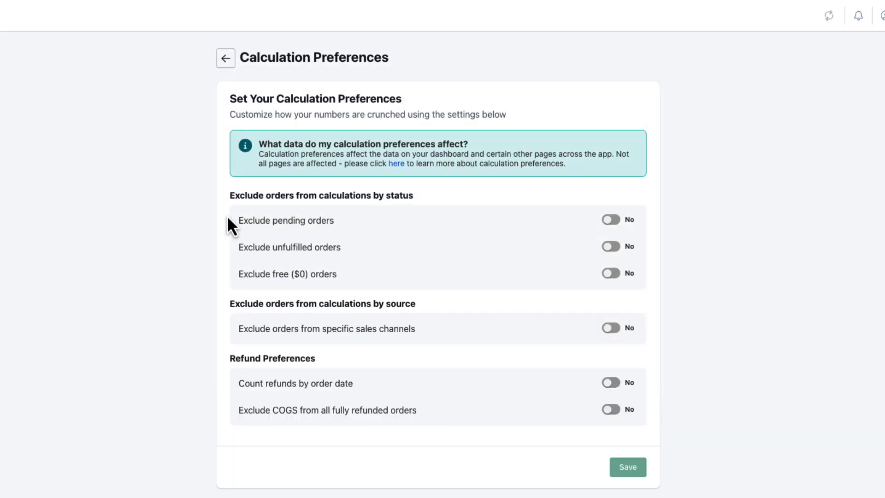
{"action": "left_click", "coordinate": [226, 60]}
{"action": "left_click", "coordinate": [414, 140]}
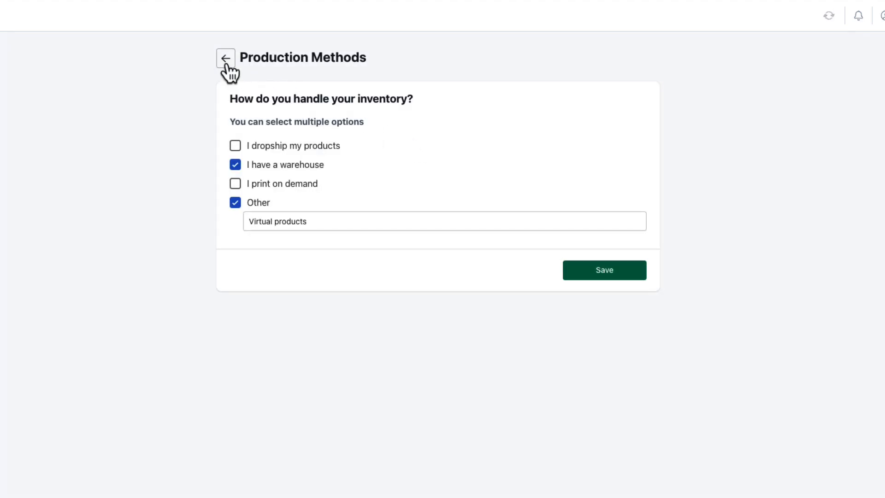
{"action": "left_click", "coordinate": [226, 66]}
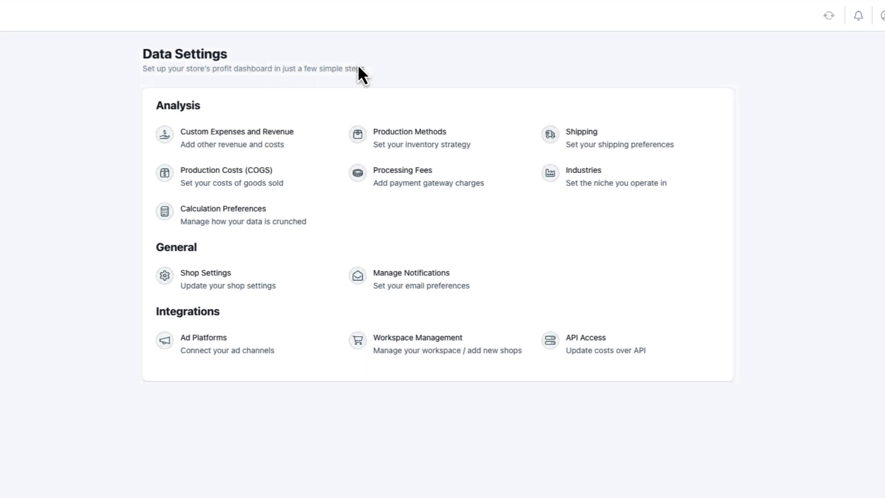
- View the payment gateway Processing Fees and the Shipping settings, returning to the Data Settings overview
{"action": "left_click", "coordinate": [411, 177]}
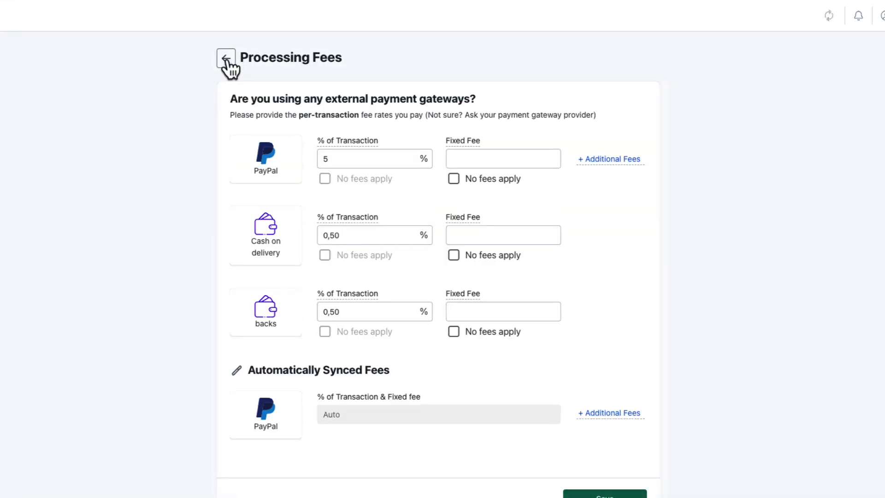
{"action": "left_click", "coordinate": [226, 63]}
{"action": "left_click", "coordinate": [582, 140]}
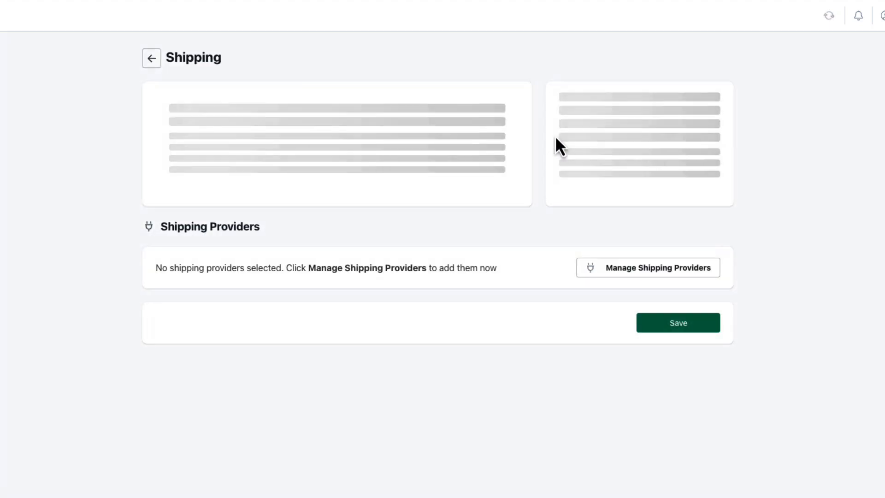
{"action": "left_click", "coordinate": [152, 59]}
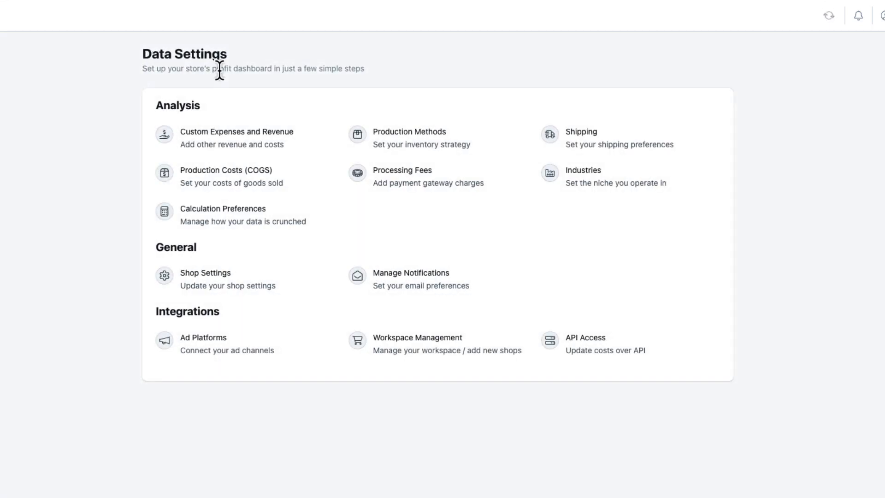
- Check the Industries selection and the Manage Notifications email preferences, returning to the Data Settings overview
{"action": "left_click", "coordinate": [601, 184]}
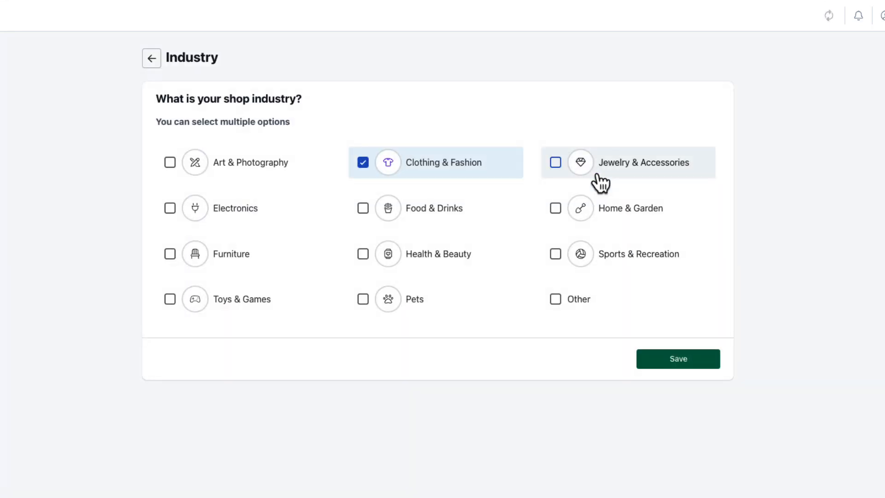
{"action": "left_click", "coordinate": [151, 59]}
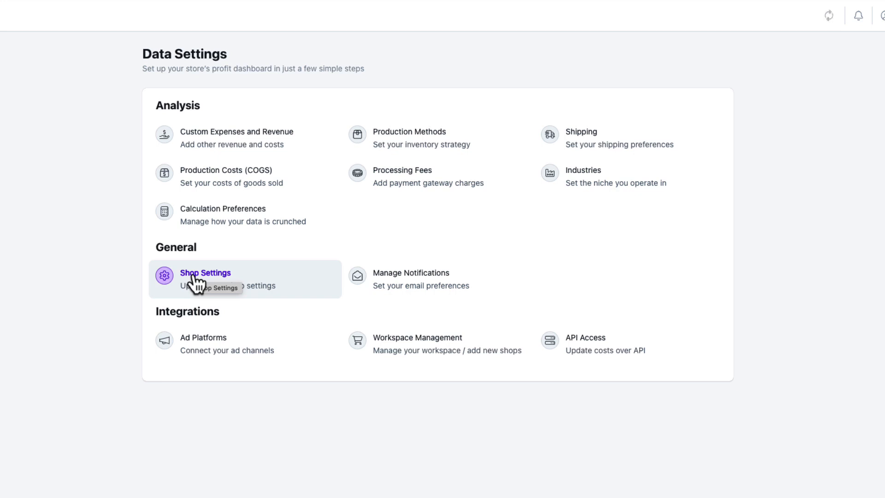
{"action": "left_click", "coordinate": [405, 279]}
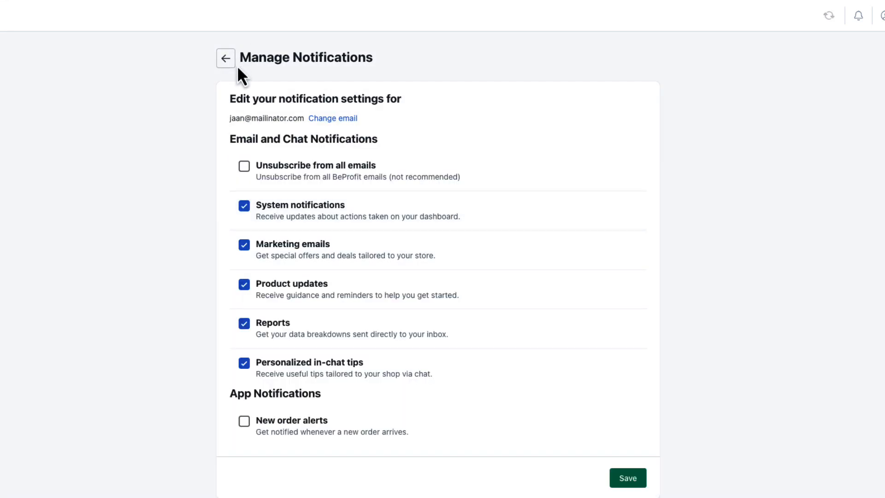
{"action": "left_click", "coordinate": [226, 59]}
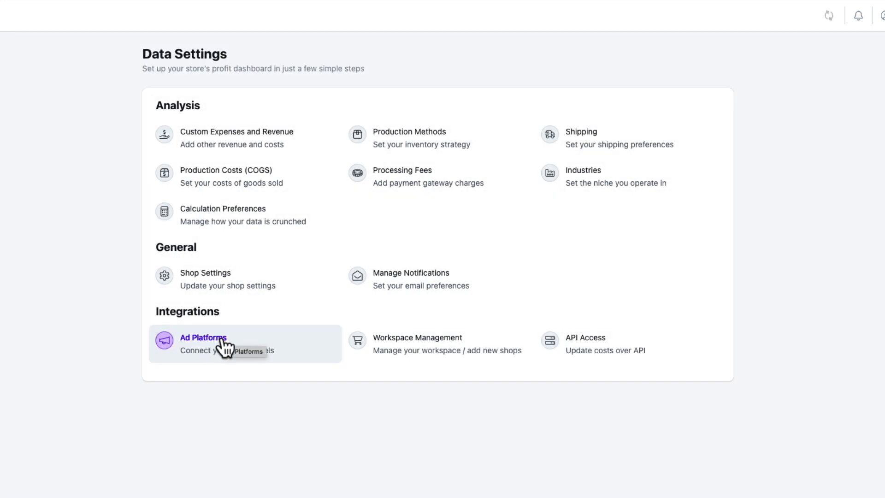
- Review the shops and teammates in Workspace Management, check the API Access option and dismiss its upgrade offer
{"action": "left_click", "coordinate": [412, 345]}
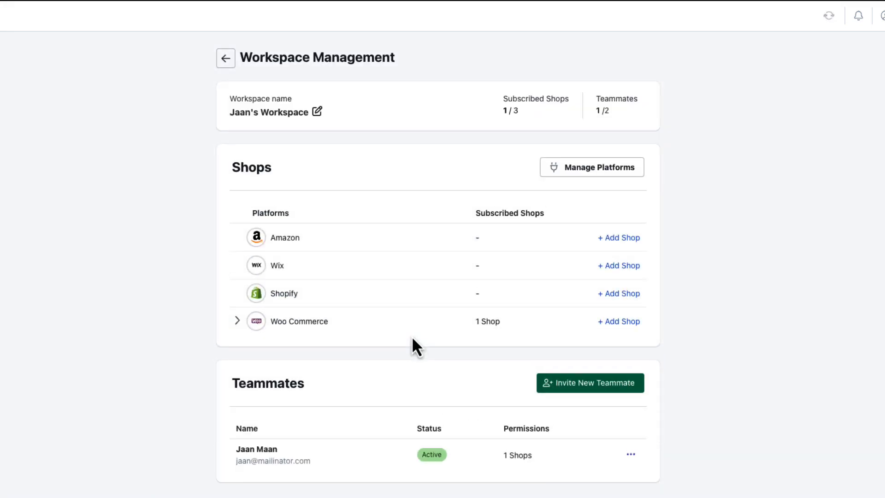
{"action": "left_click", "coordinate": [226, 59]}
{"action": "left_click", "coordinate": [584, 340]}
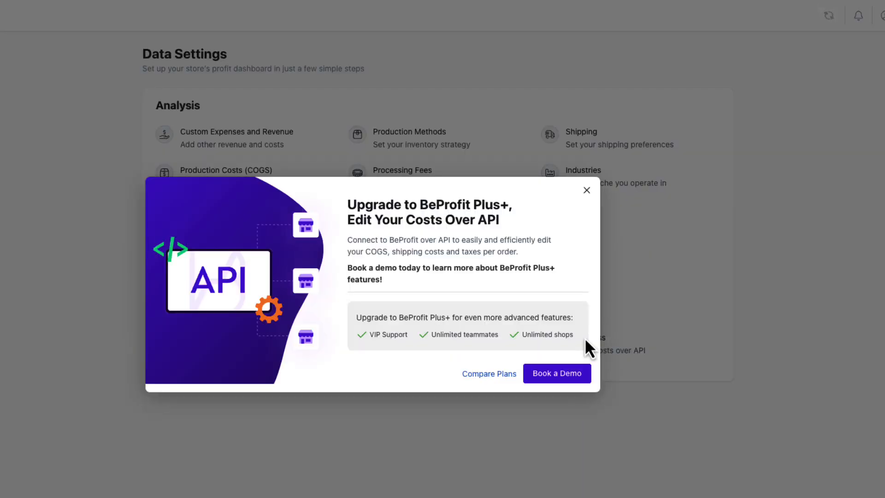
{"action": "left_click", "coordinate": [587, 191]}
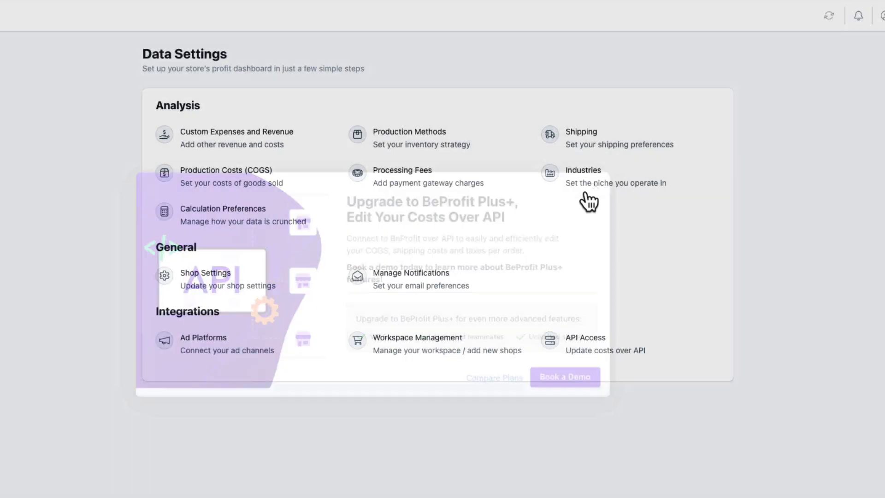